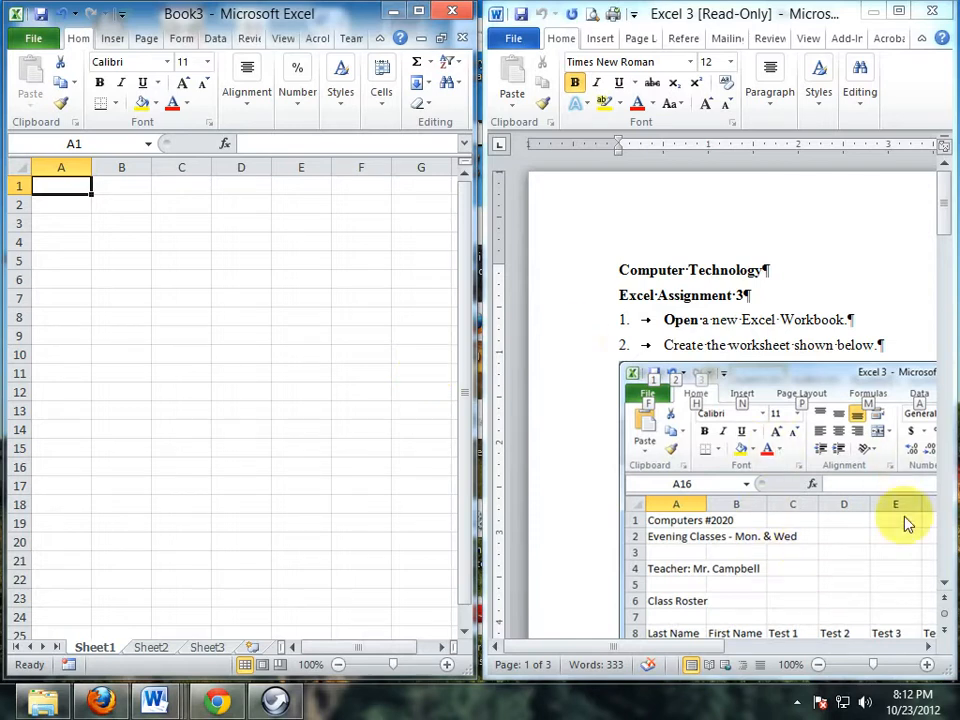
- Enter the title "Computers #2020" in cell A1 of the blank worksheet, following the assignment's sample
drag(945, 208, 947, 252)
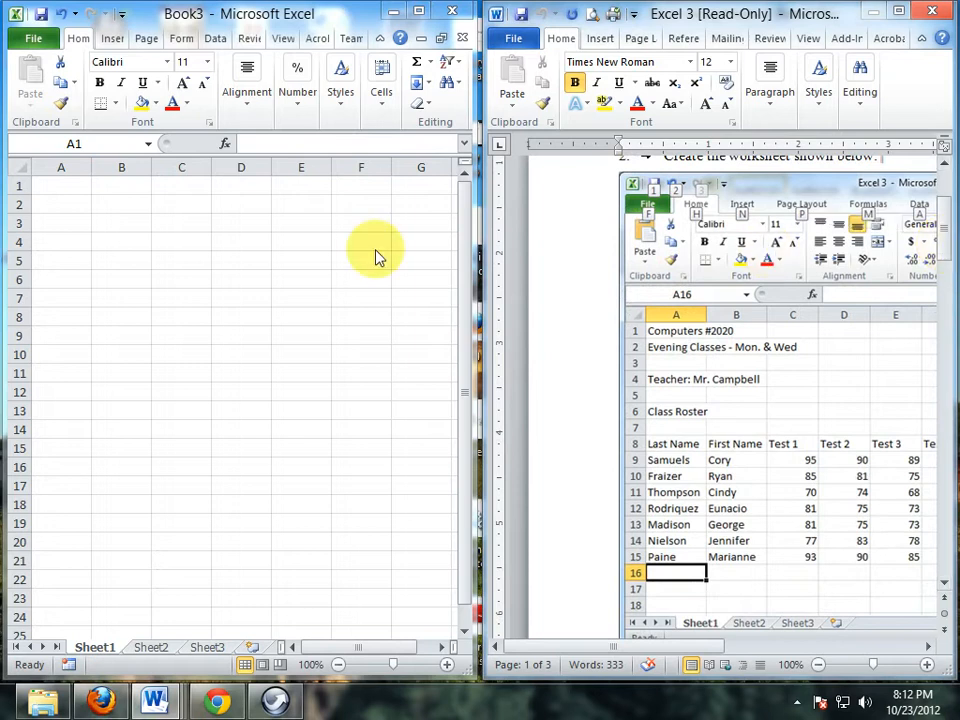
click(64, 191)
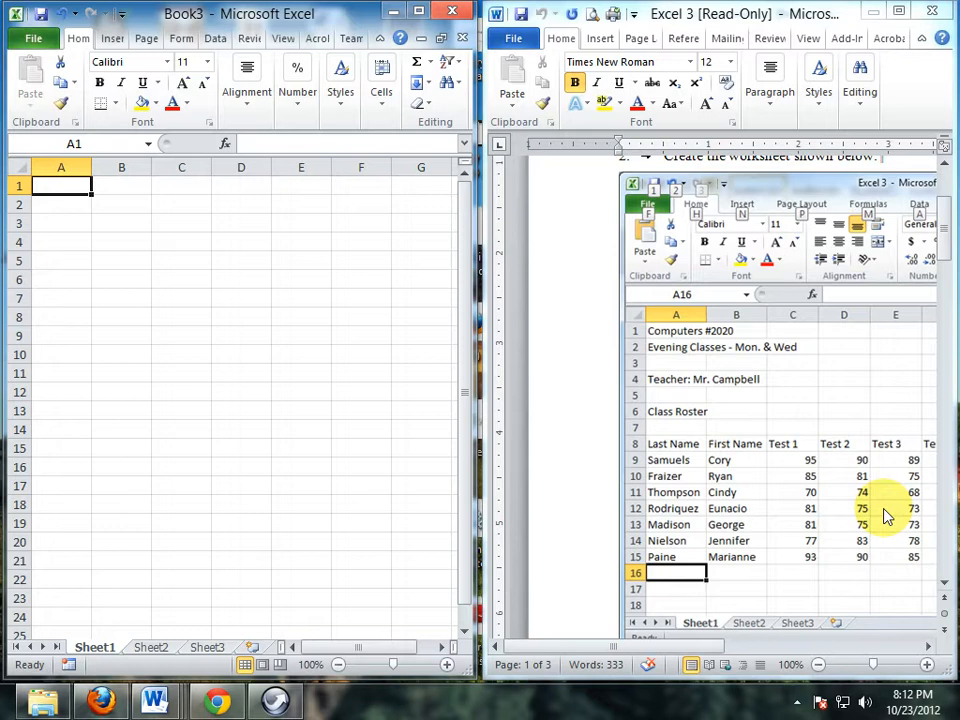
text(Cop)
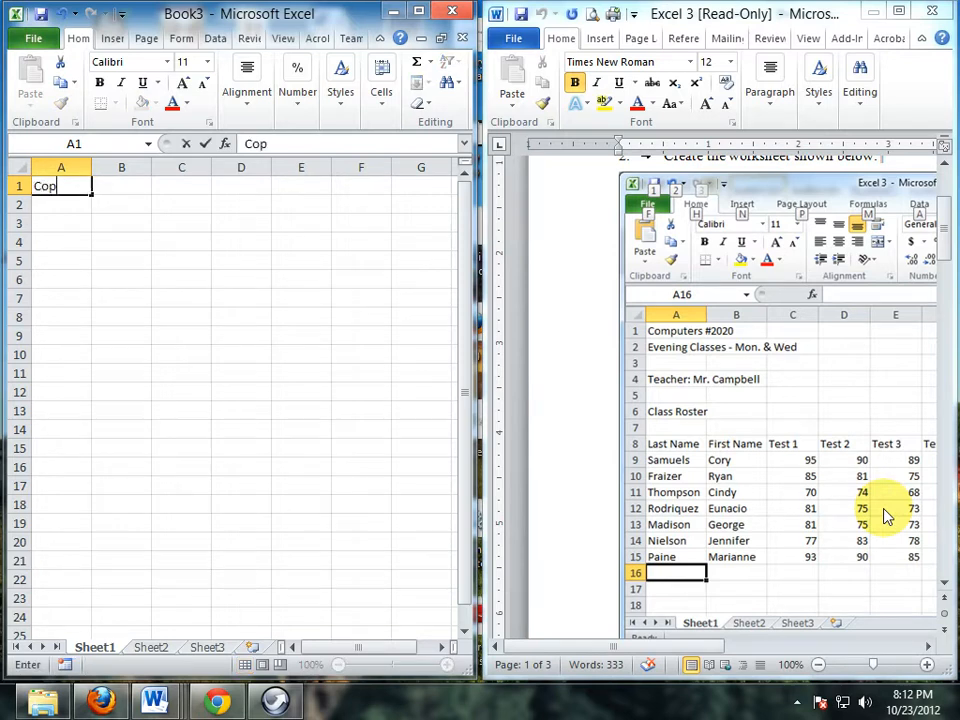
key(BackSpace)
text(mputers)
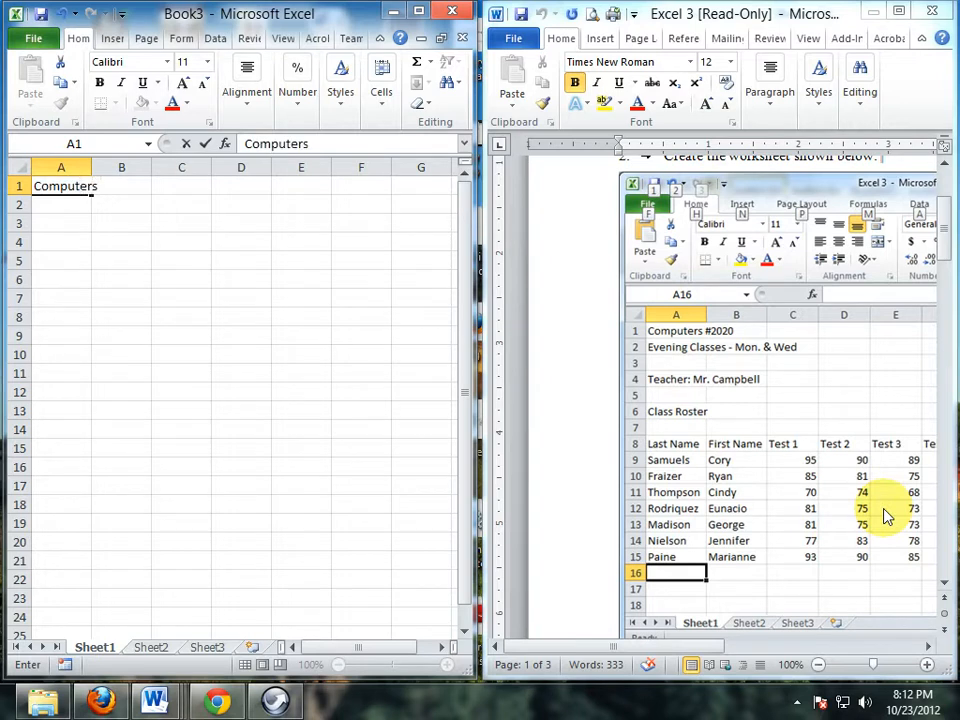
text( #2020)
key(Return)
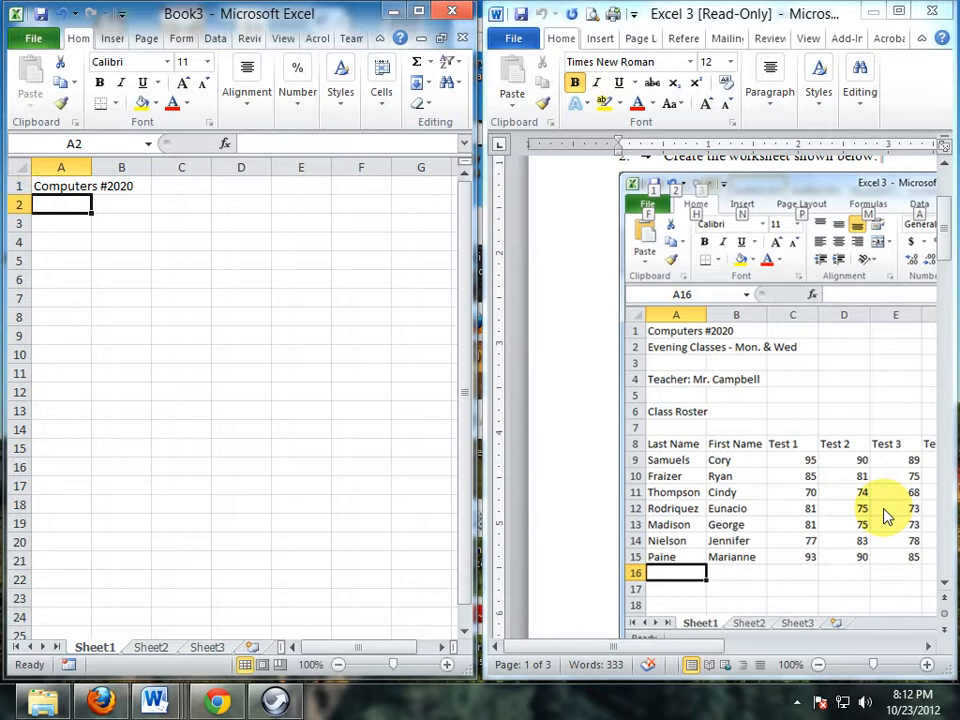
- Enter "Evening Classes Mon. & Wed." in cell A2 beneath the title
text(Ev)
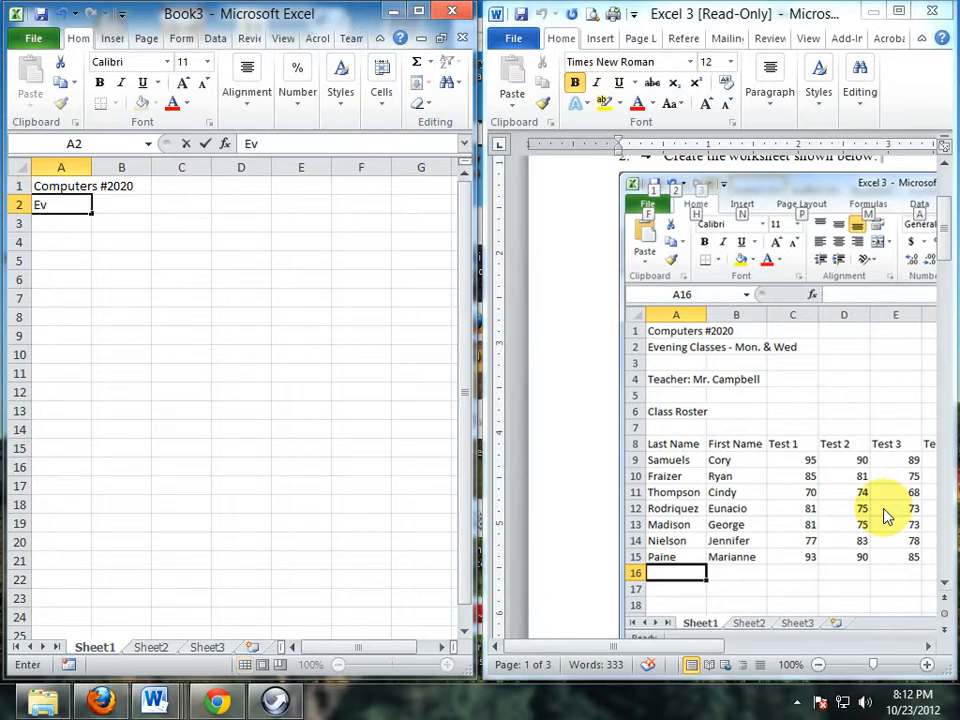
text(ening Cla)
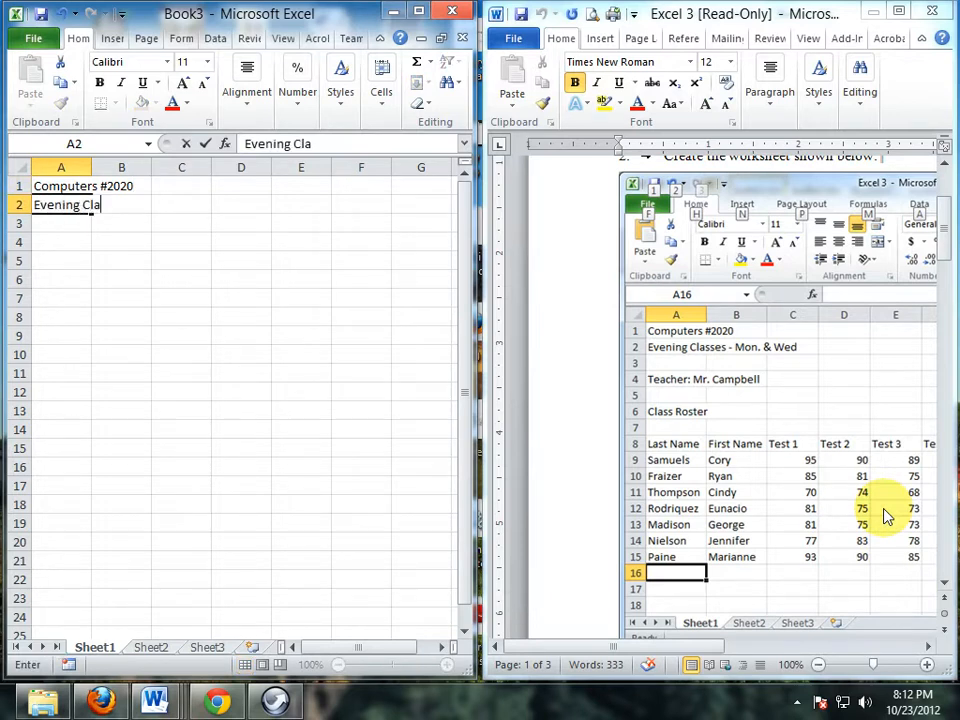
text(sses Mon)
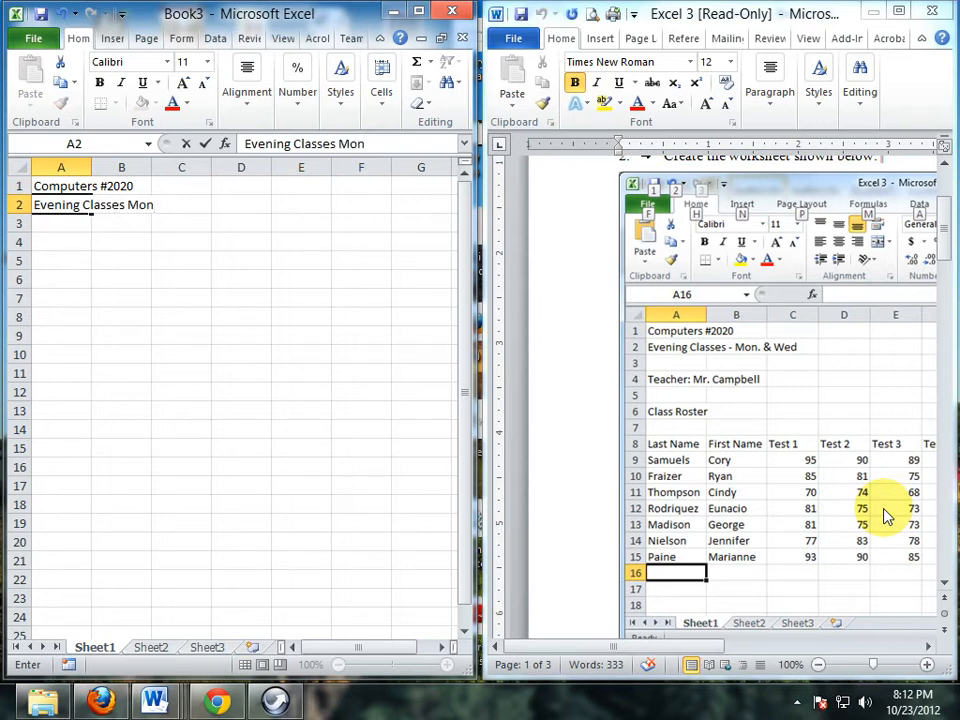
text(. & Wed.)
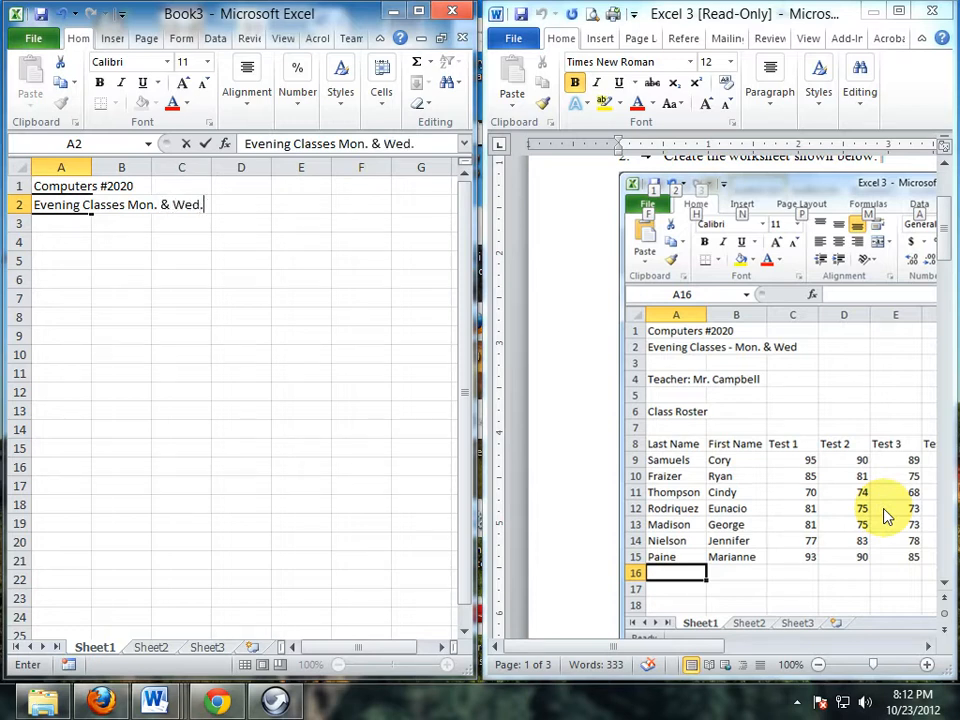
key(Return)
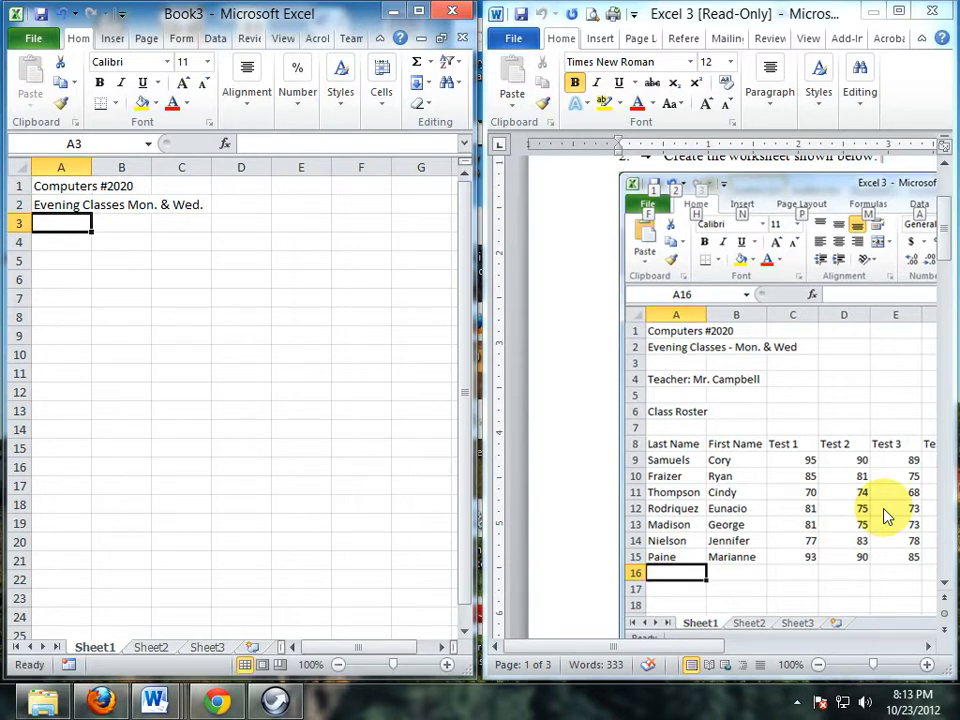
- Enter the "Teacher:" label followed by the teacher's title and name in cell A4
key(Return)
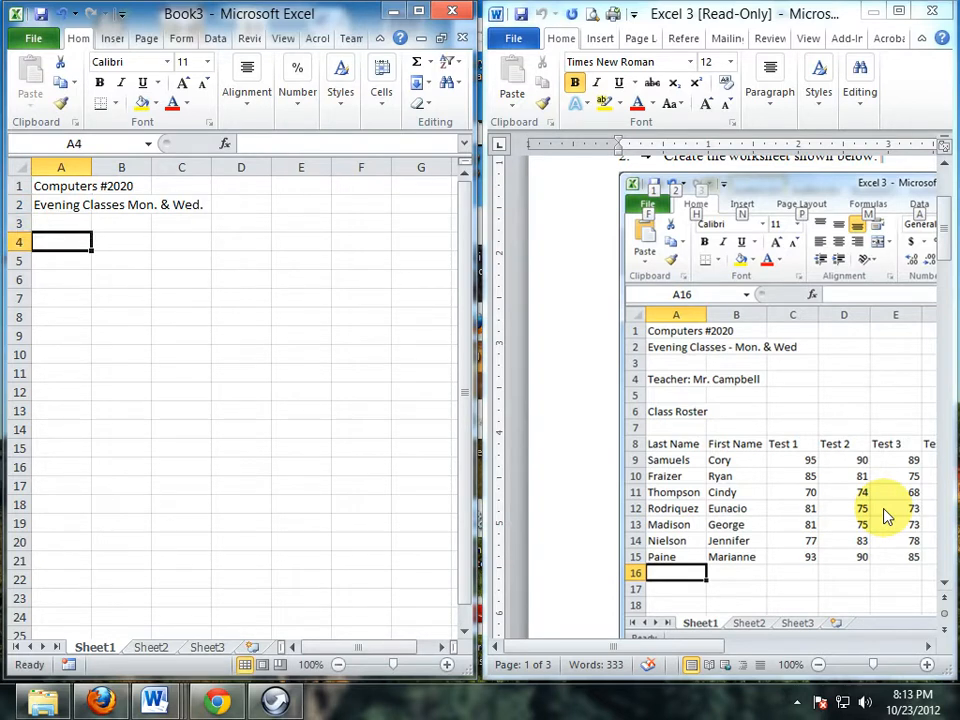
text(Teacher)
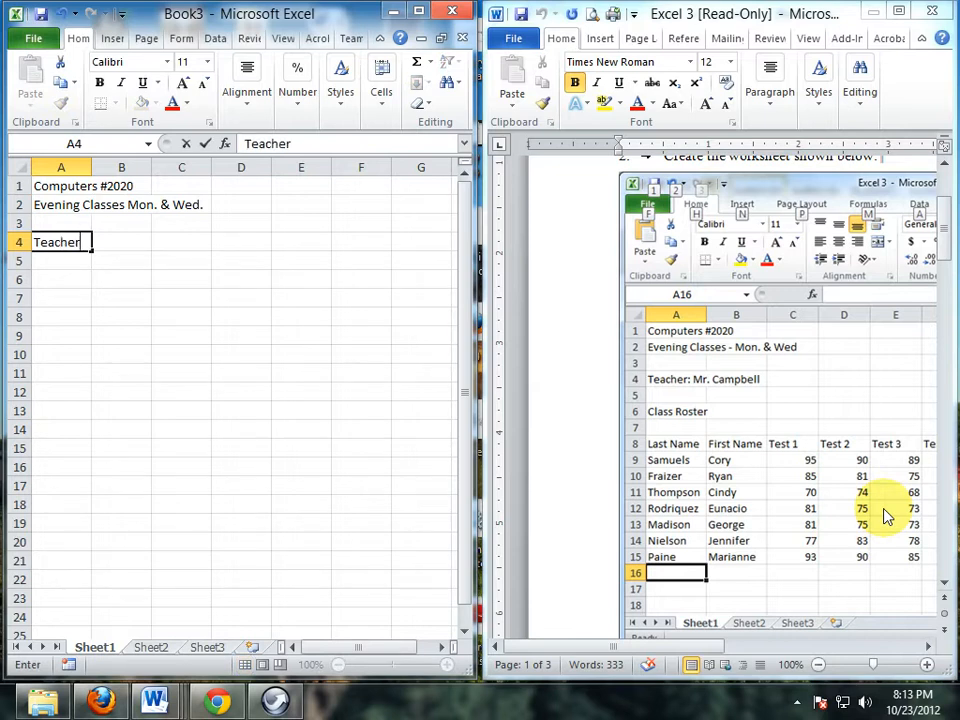
text(: Mr. Campbell)
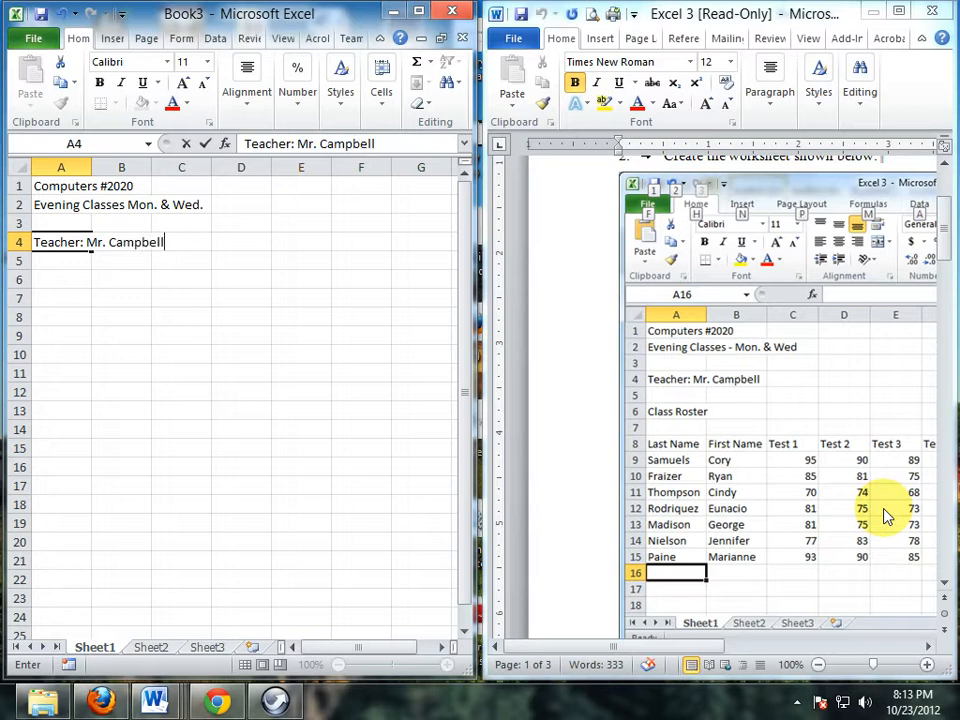
key(Return)
key(Return)
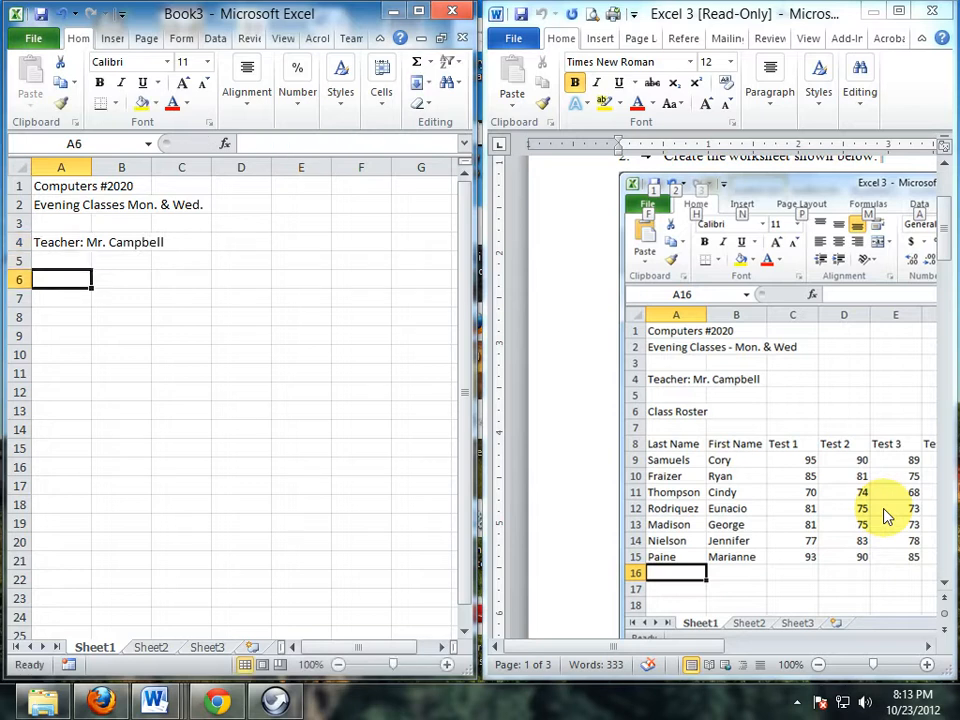
- Enter the heading "Class Roster" in cell A6
text(Clo)
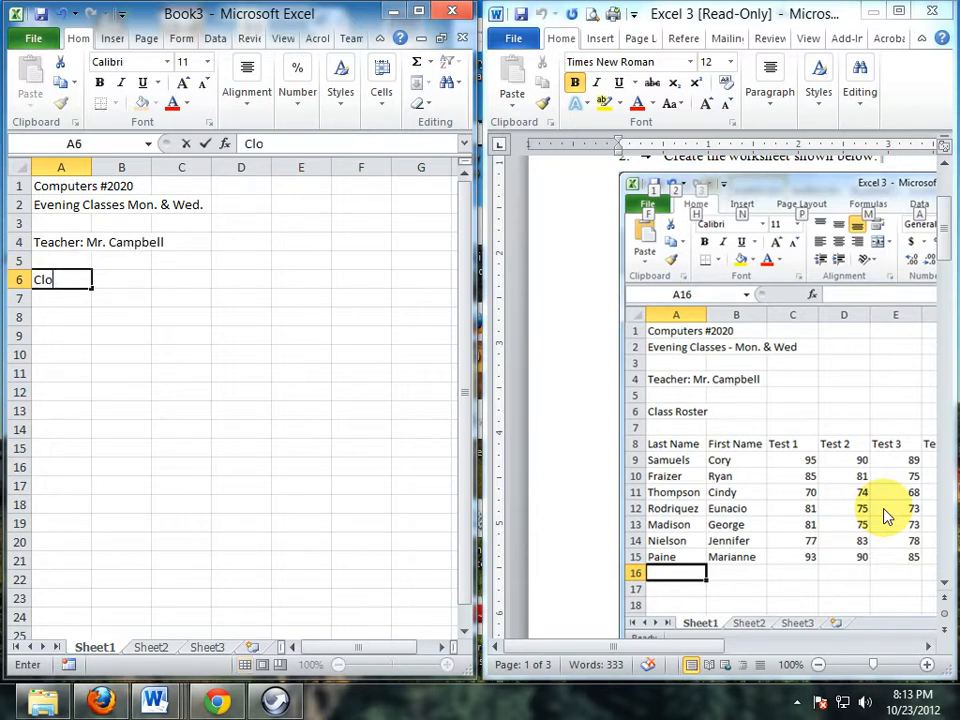
key(BackSpace)
text(ass Roster)
key(Return)
key(Return)
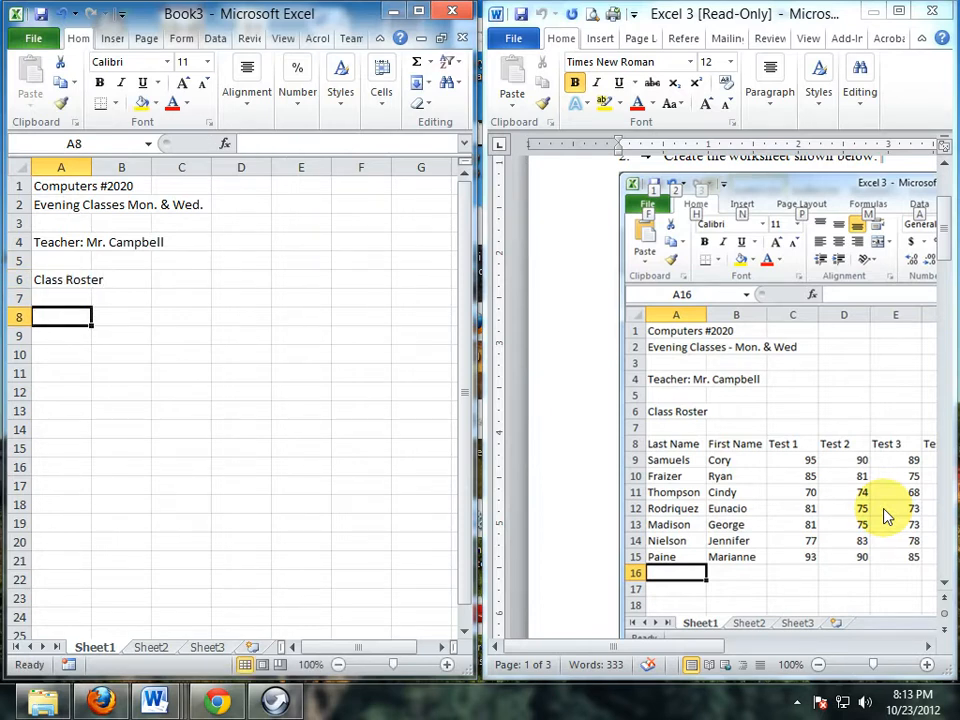
- Enter the column headings "Last Name" in A8 and "First Name" in B8
text(L)
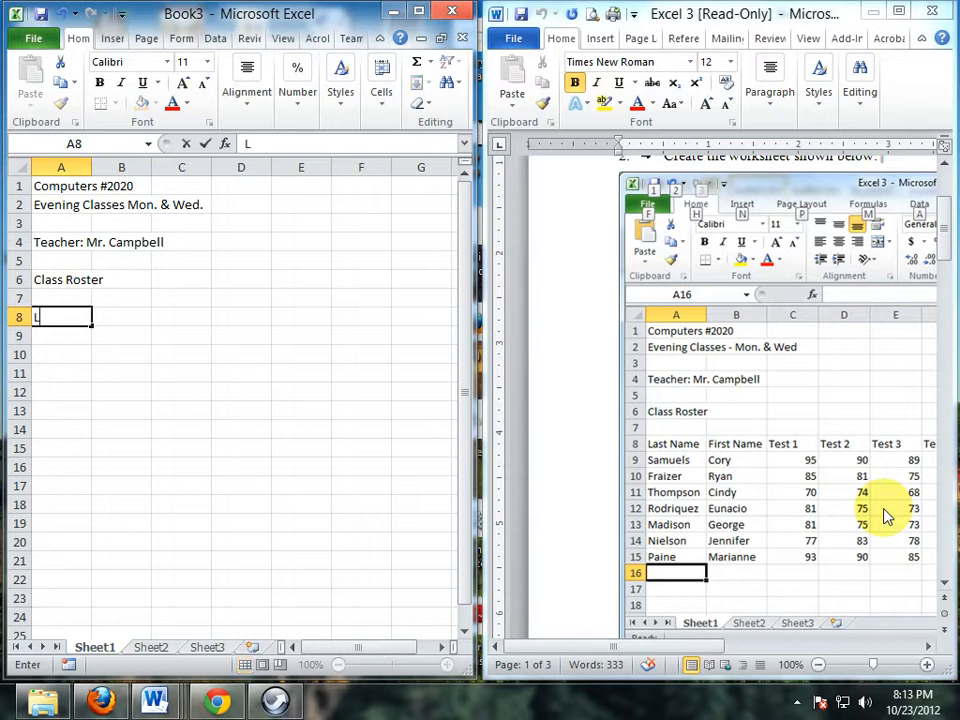
text(ast Name)
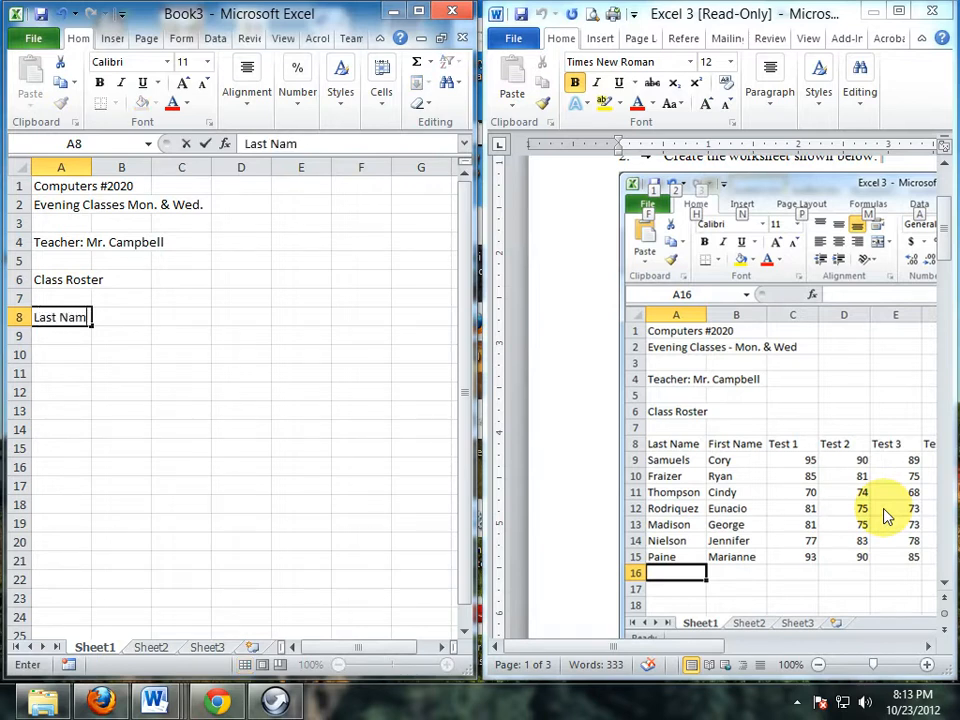
key(Tab)
text(F)
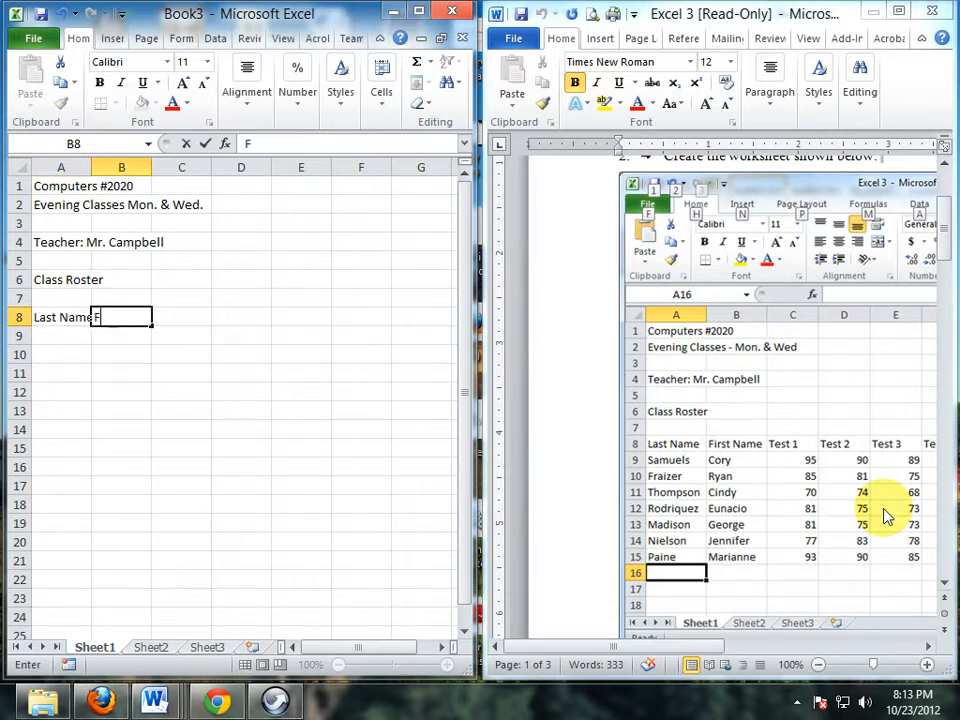
text(irst Name)
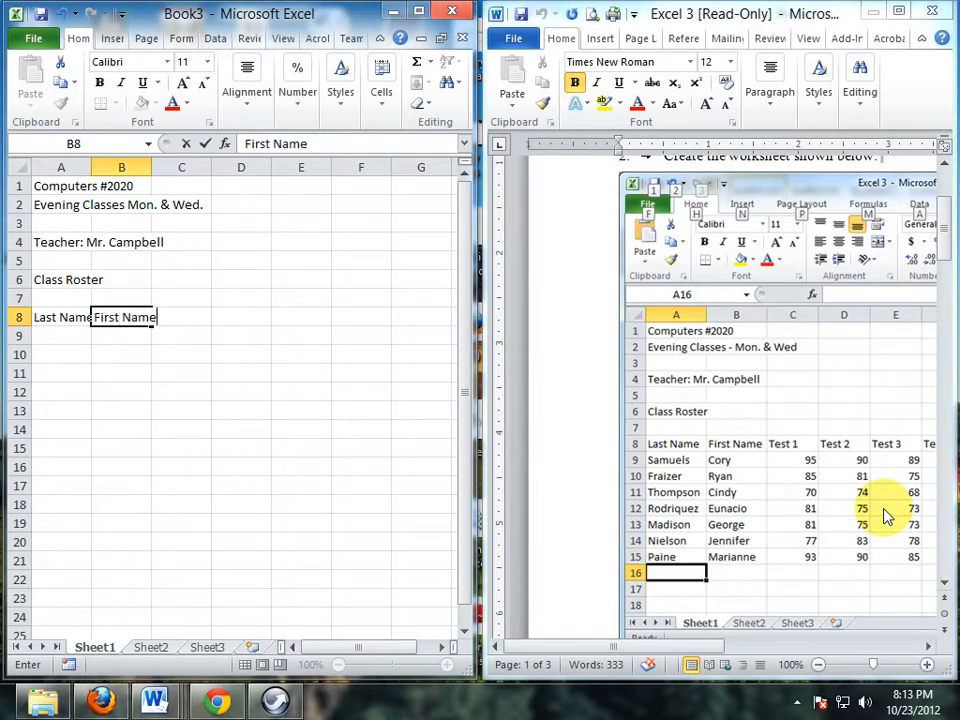
key(Tab)
- Enter the column headings "Test 1", "Test 2", "Test 3" and "Test 4" across cells C8 to F8
text(Test 1)
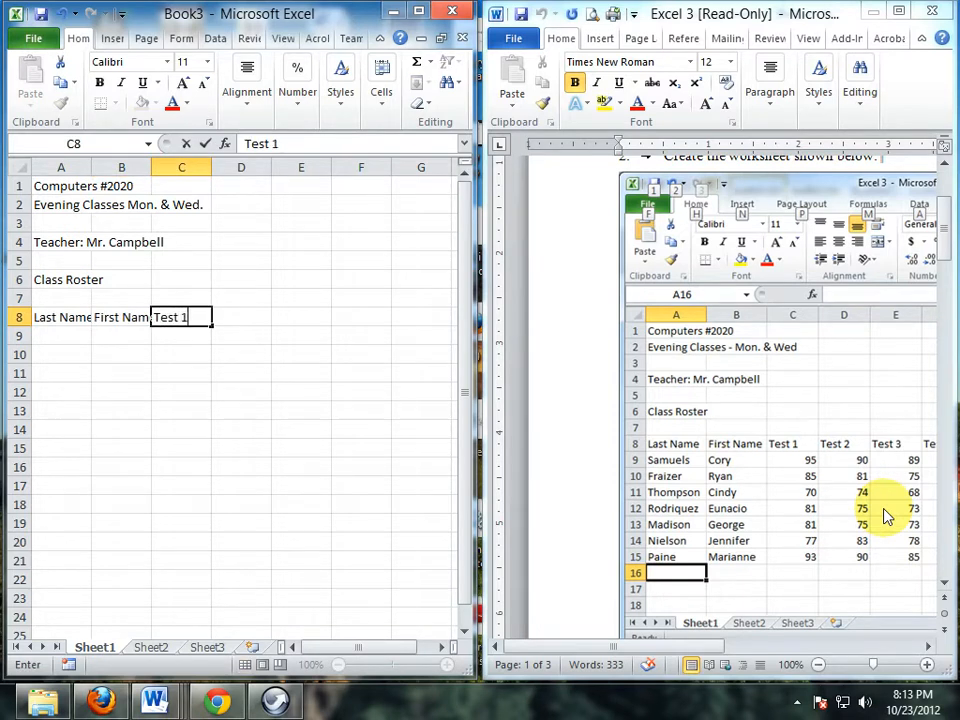
key(Tab)
text(T)
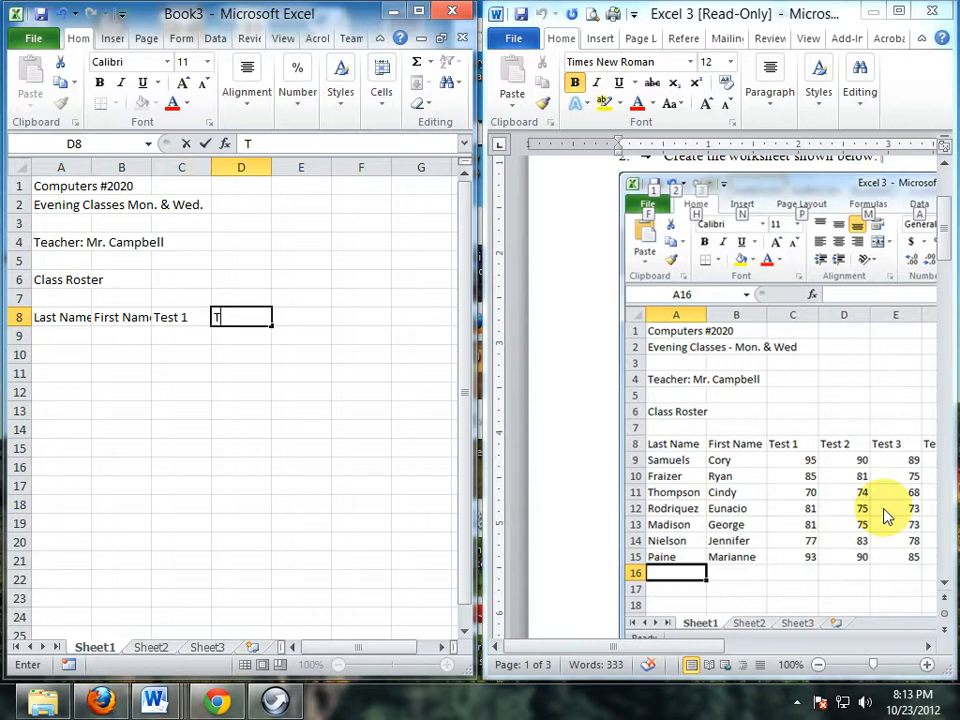
text(est 2)
key(Tab)
text(Test)
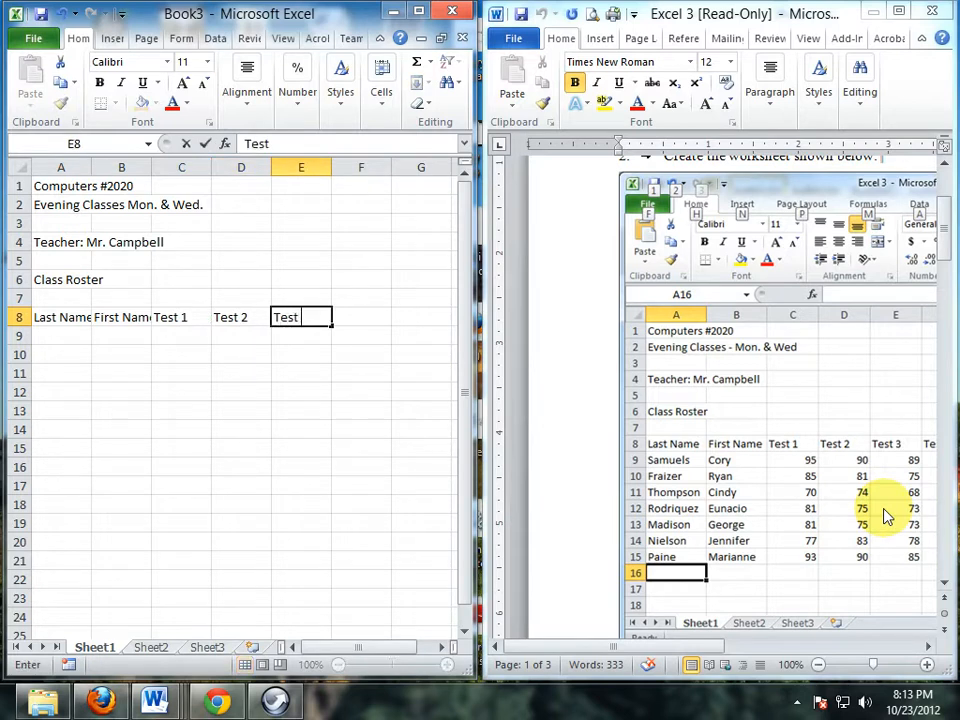
text( 3)
key(Tab)
text(Te)
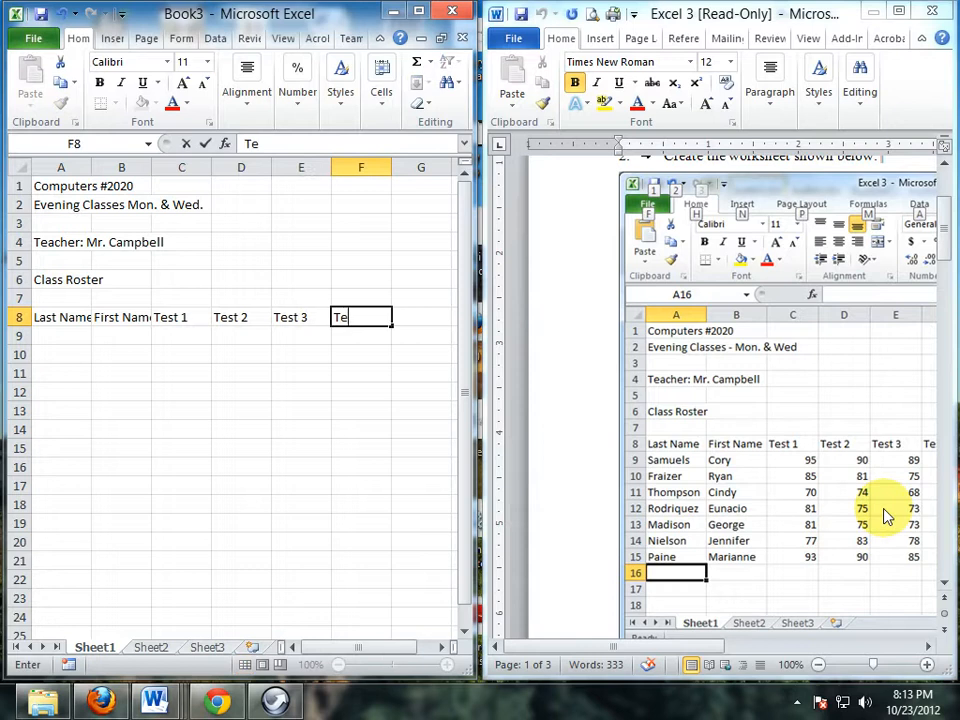
text(st 4)
- Add the final column heading "Average" in cell G8, as in the assignment's sample
drag(711, 648, 782, 650)
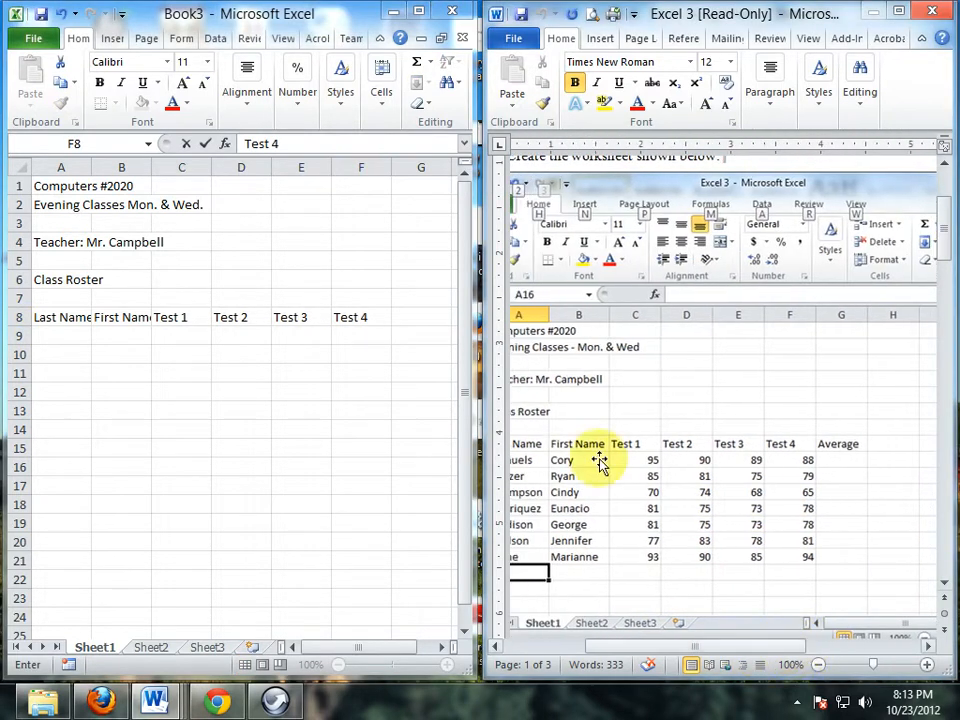
click(424, 318)
text(Average)
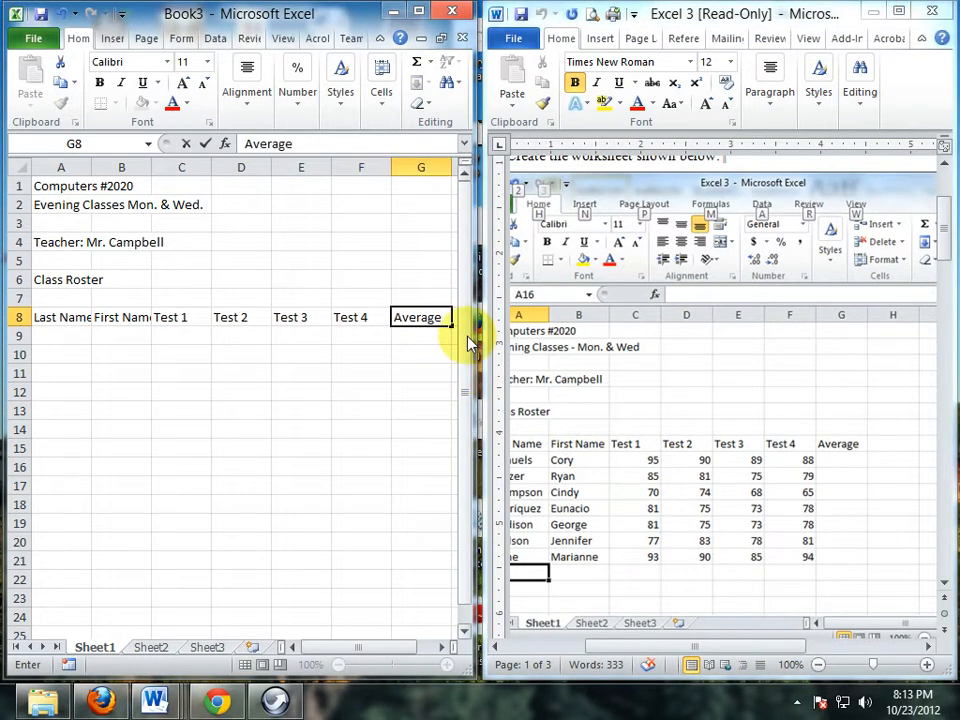
key(Return)
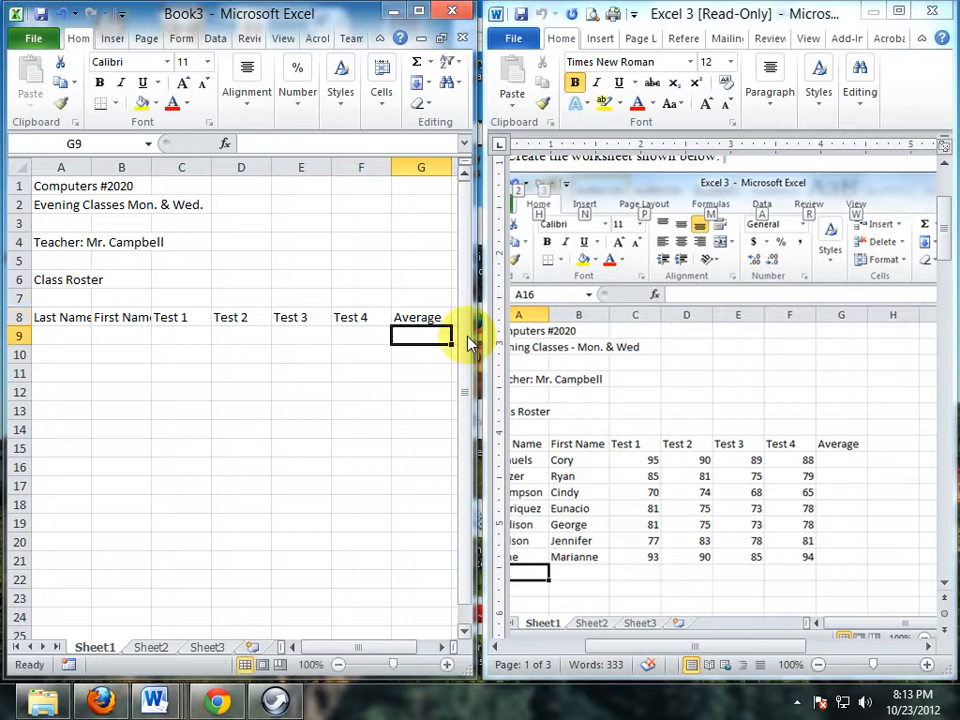
- Enter the first student's last name in A9 and first name in B9 from the sample roster
key(Home)
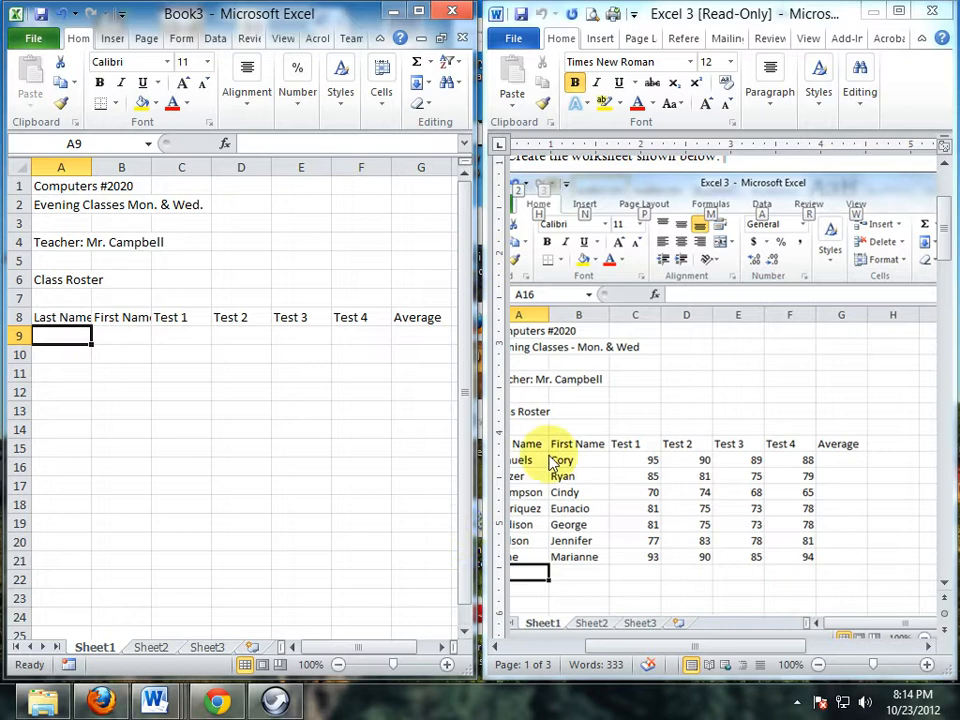
drag(611, 647, 589, 648)
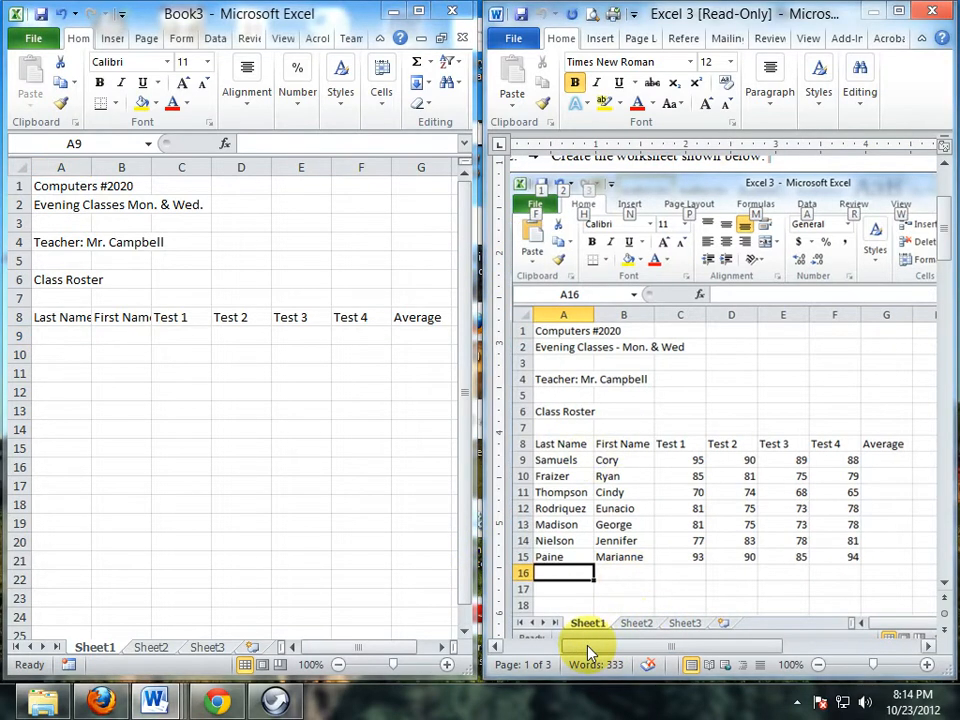
click(48, 338)
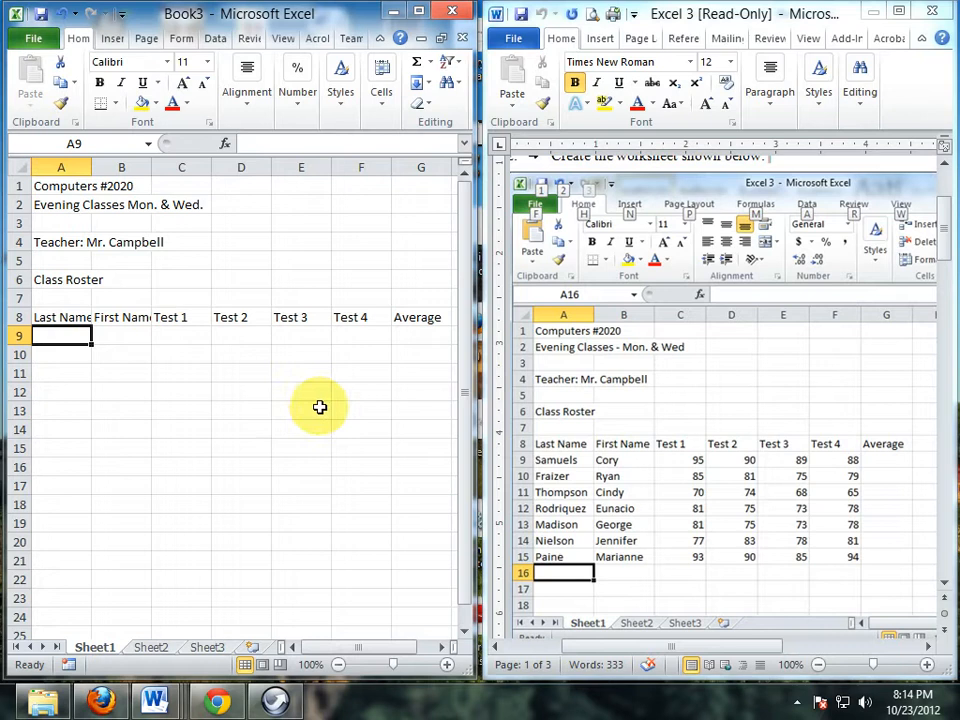
text(S)
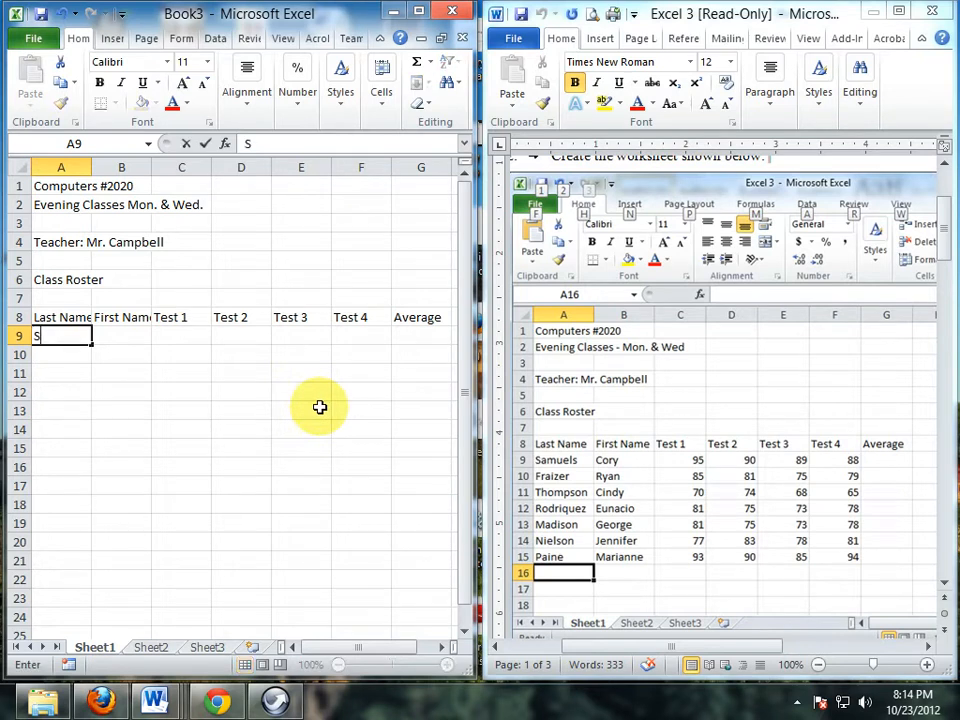
text(amuels)
key(Tab)
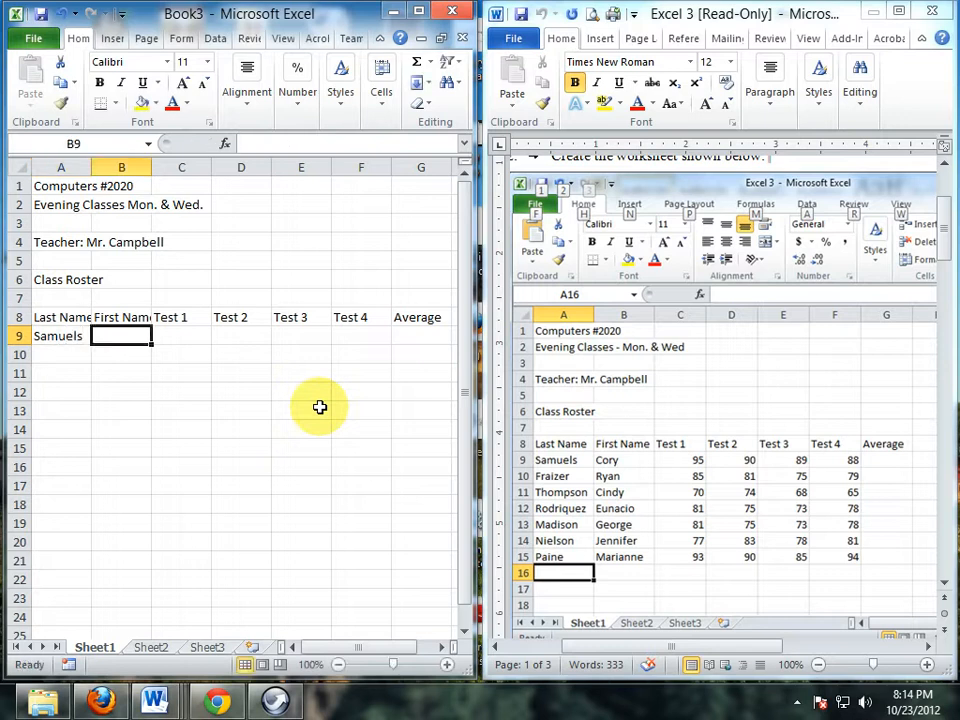
text(Cory)
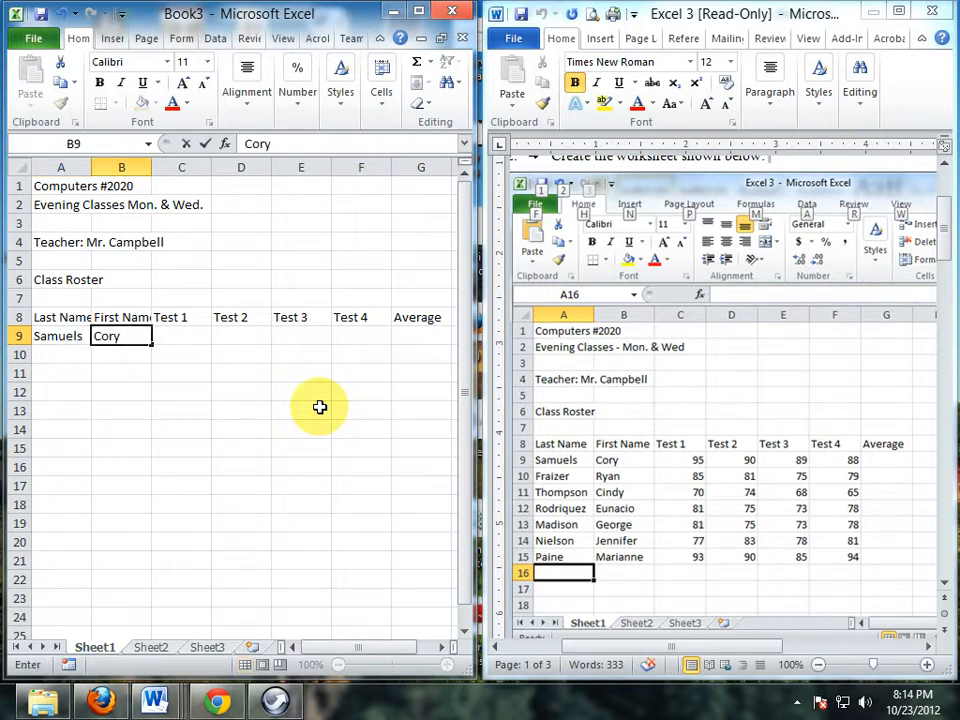
key(Tab)
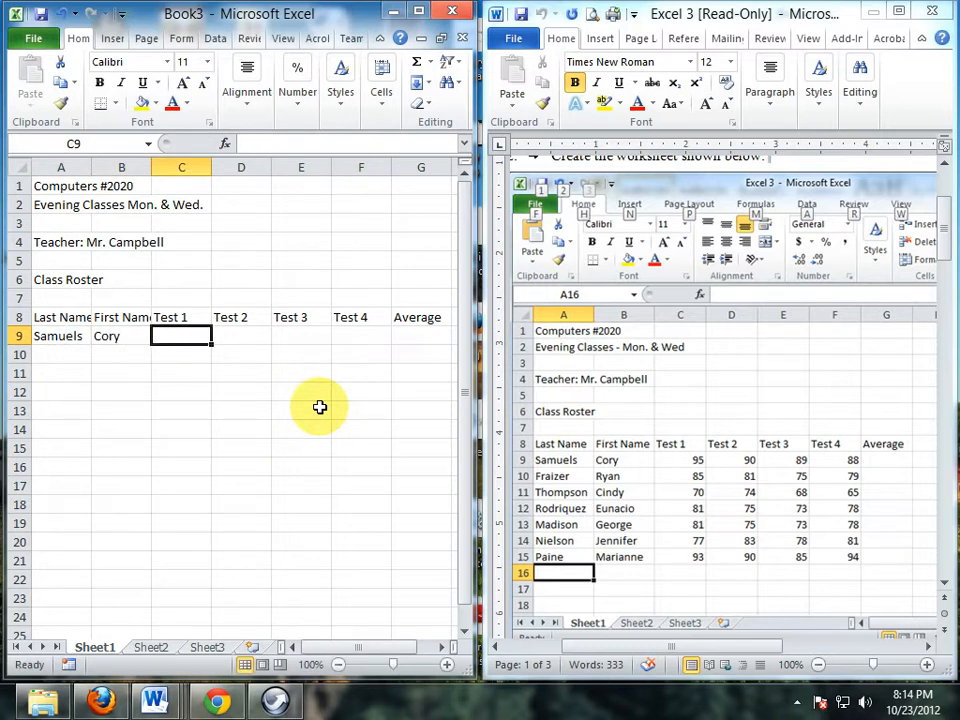
- Enter the first student's test scores 95, 90, 89 and 88 in cells C9 to F9
text(95)
key(Tab)
text(90)
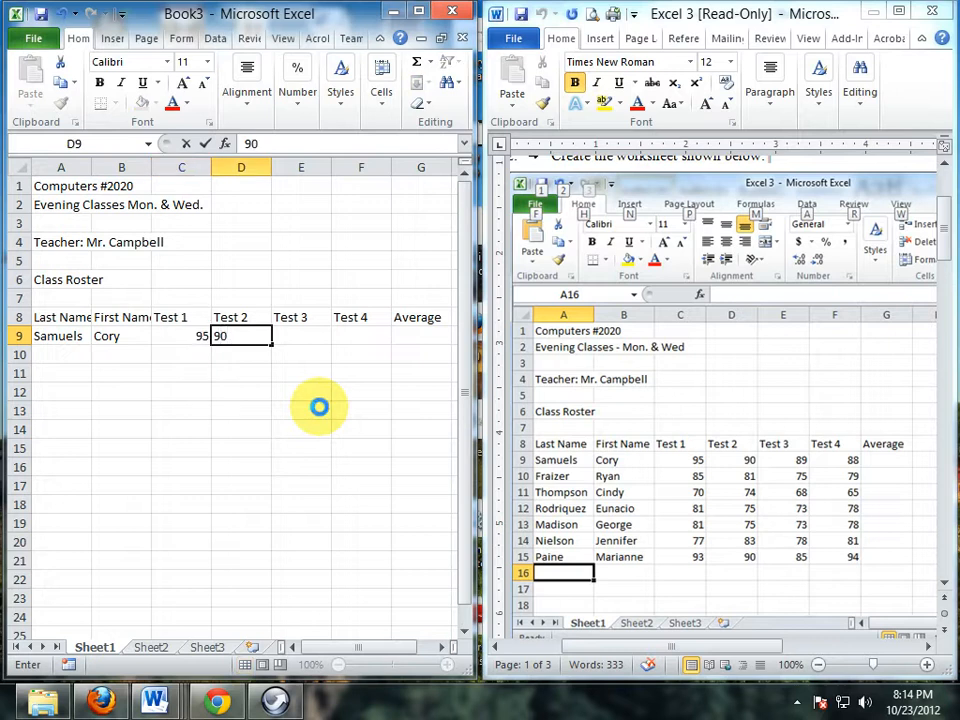
key(Tab)
text(89)
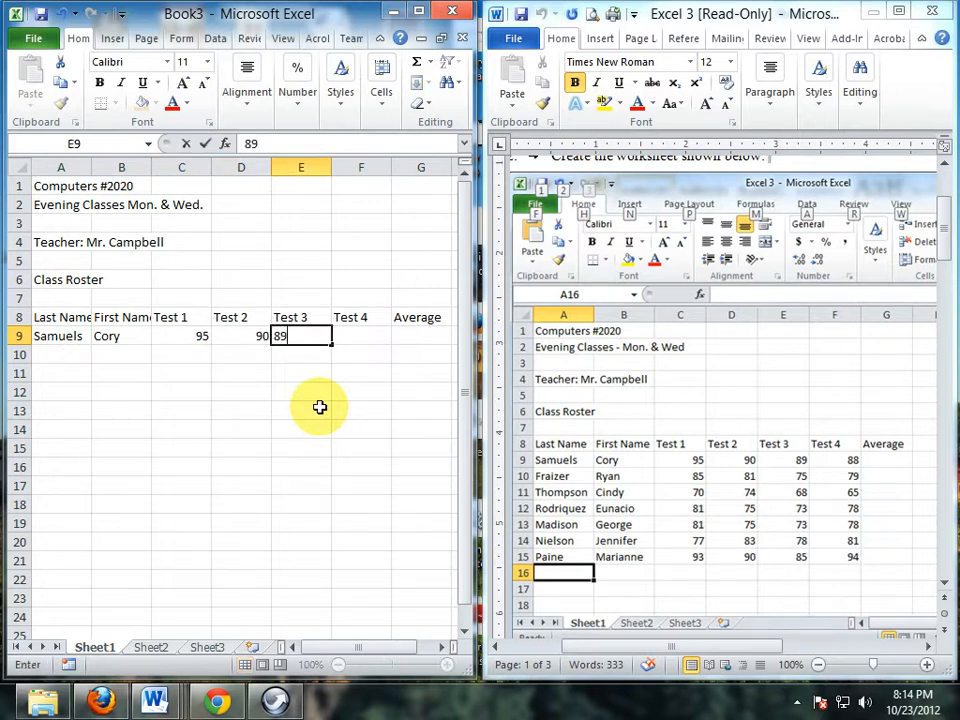
key(Tab)
text(88)
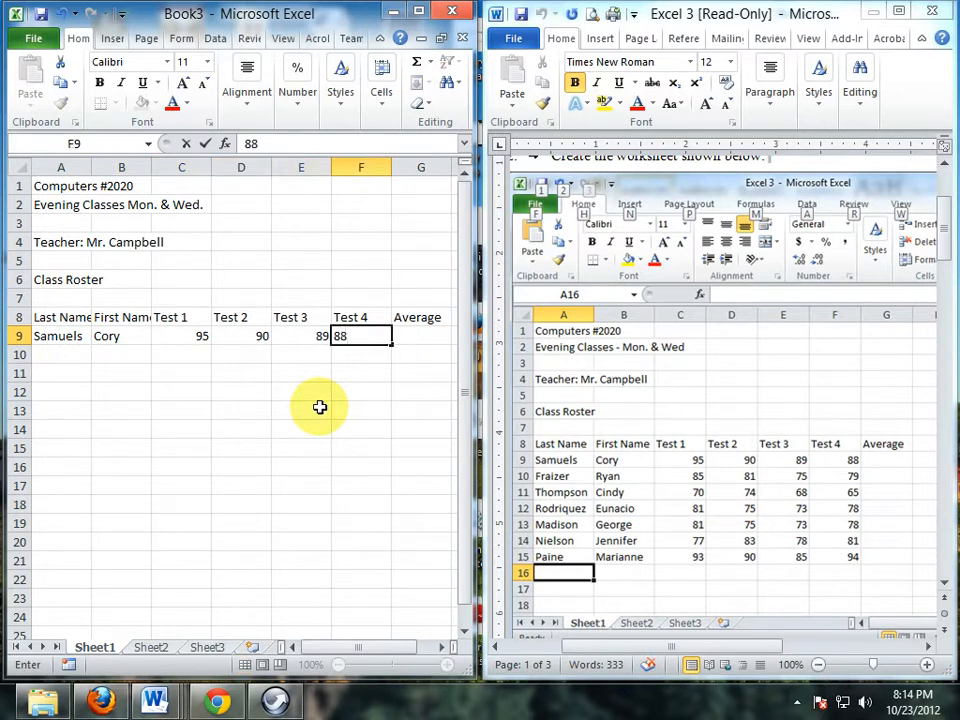
key(Return)
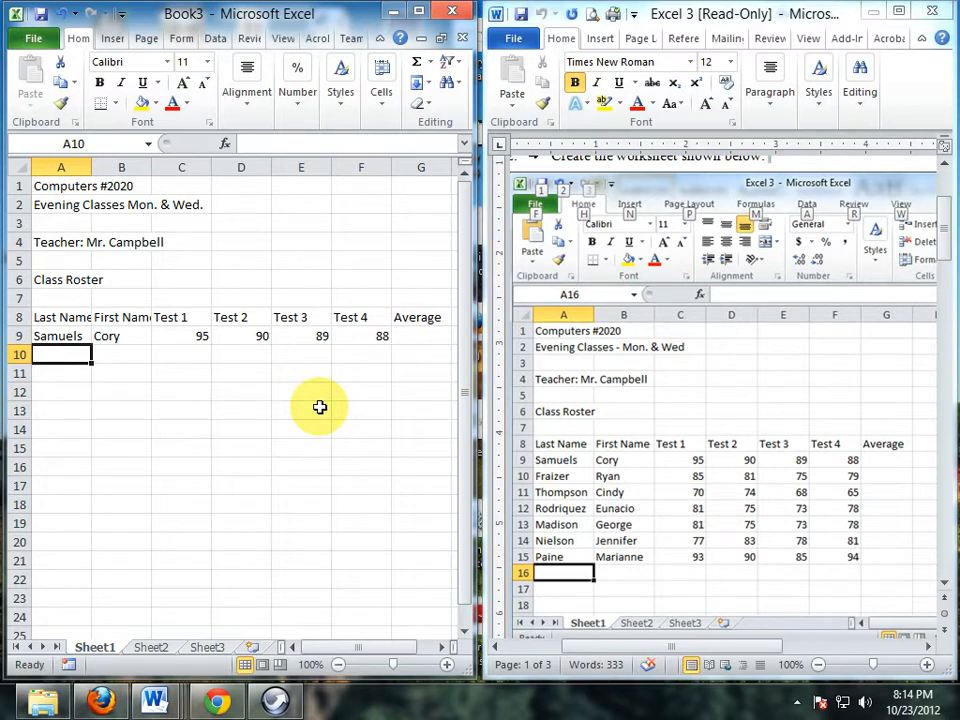
- Enter the second student's last name in A10 and first name in B10 from the sample roster
text(Fraizer)
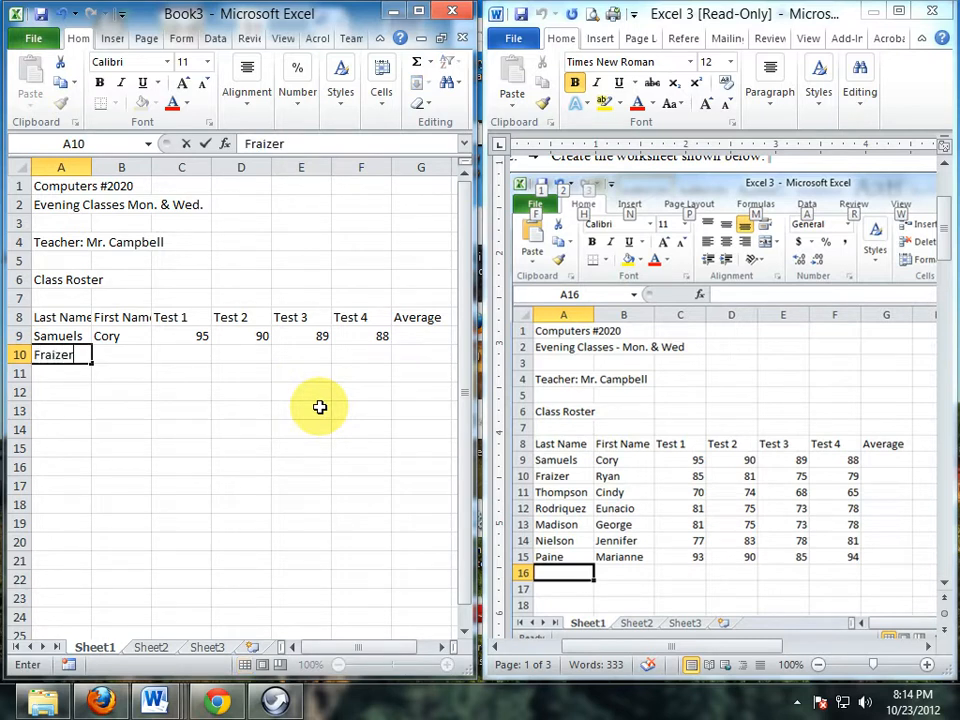
key(Tab)
text(Ryan)
key(Tab)
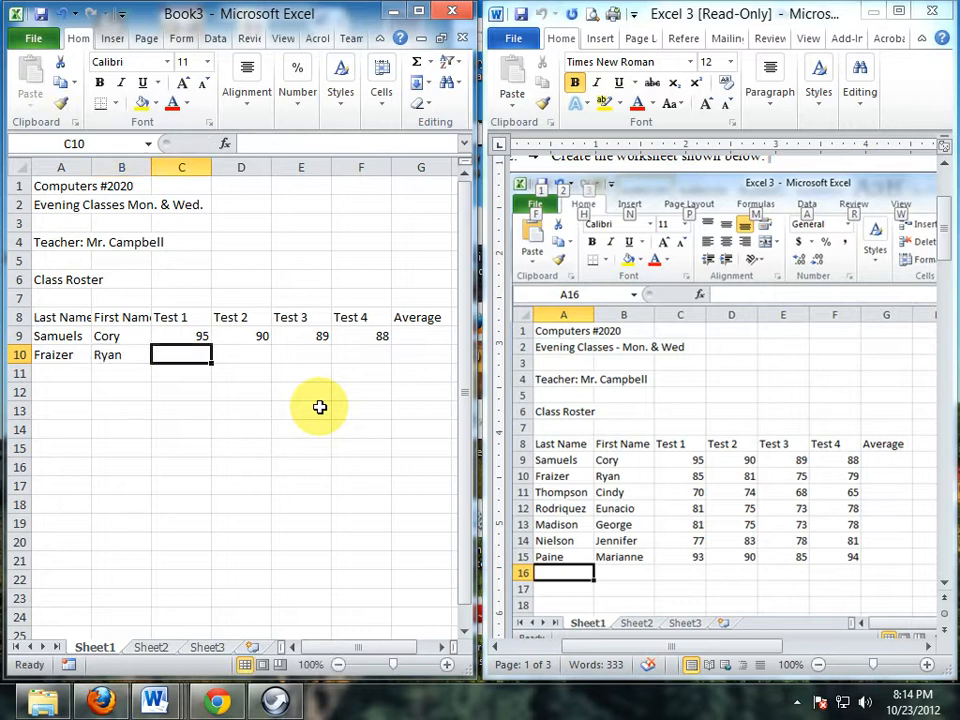
- Fill in the second student's test scores 85, 81, 75 and 79 across C10 to F10
text(85)
key(Tab)
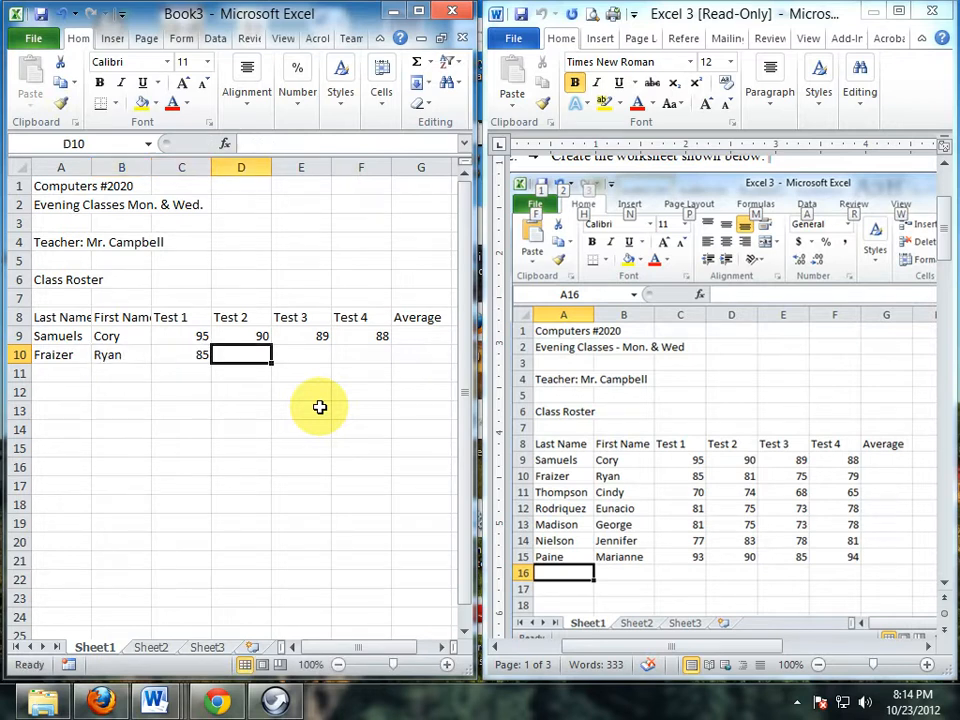
text(81)
key(Tab)
text(75)
key(Tab)
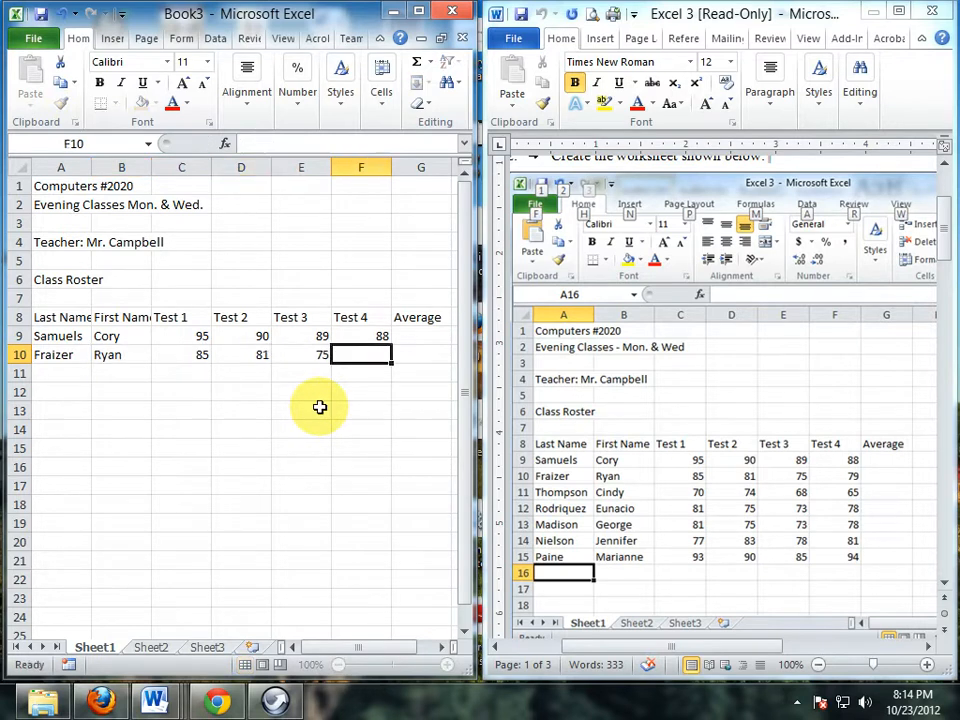
text(79)
key(Return)
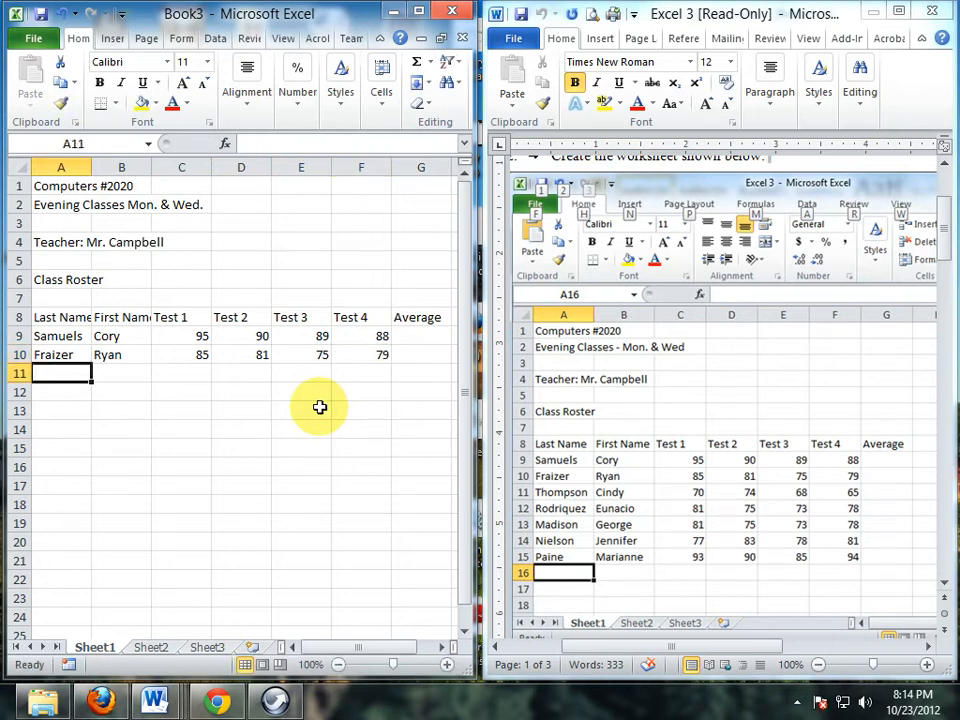
- Enter the third student's last name in A11 and first name in B11 from the sample roster
text(C)
key(BackSpace)
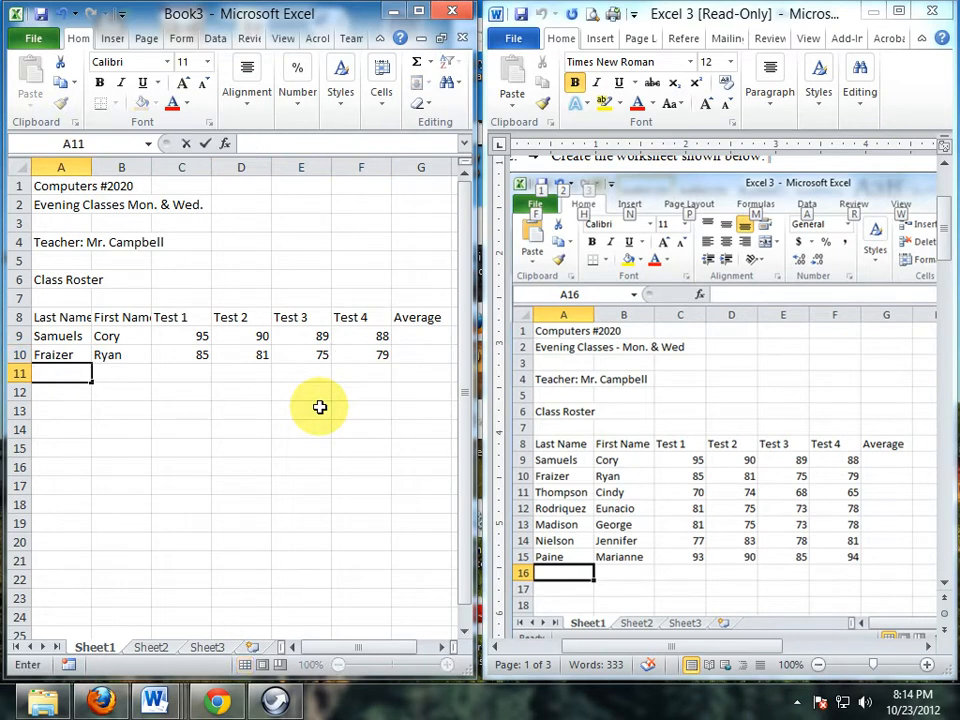
text(Thompson)
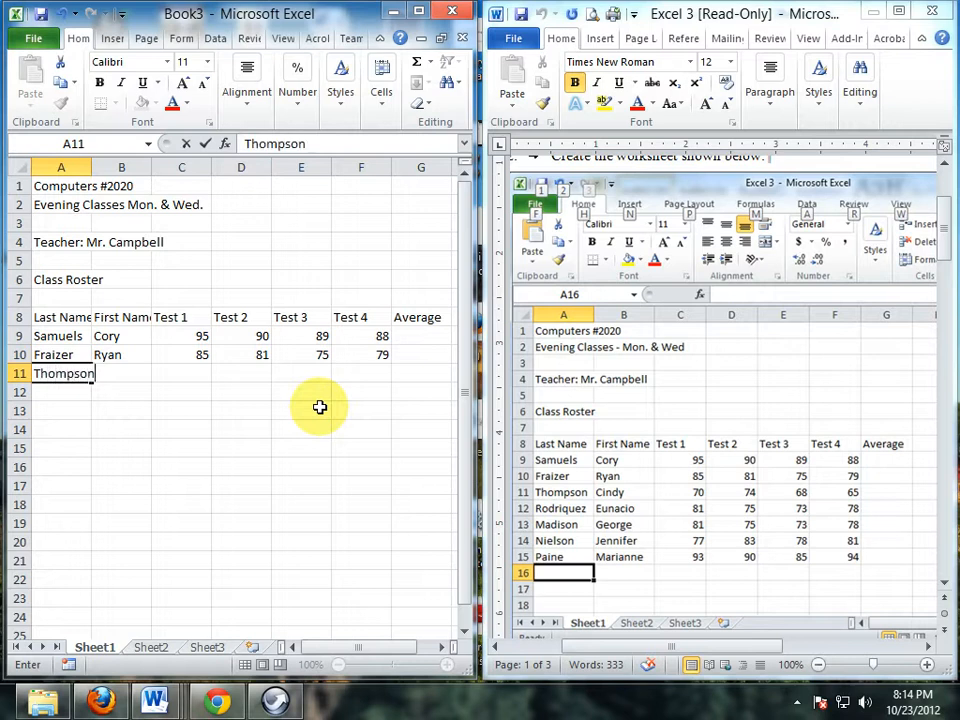
key(Tab)
text(Cindy)
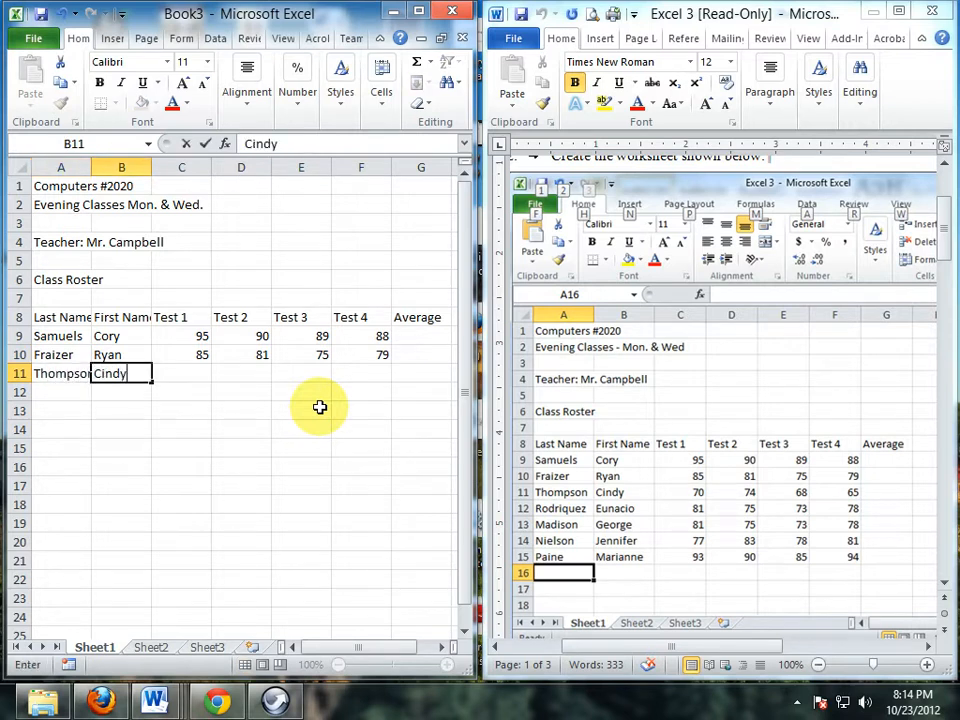
key(Tab)
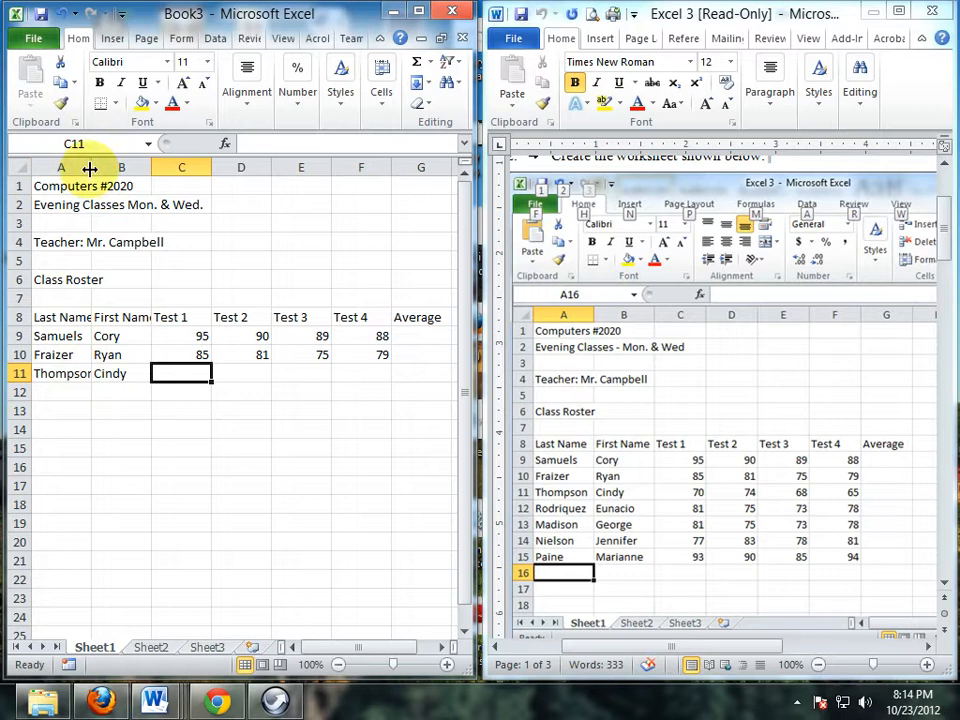
- Widen columns A and B so the last names and the "First Name" heading fit fully
drag(90, 169, 109, 165)
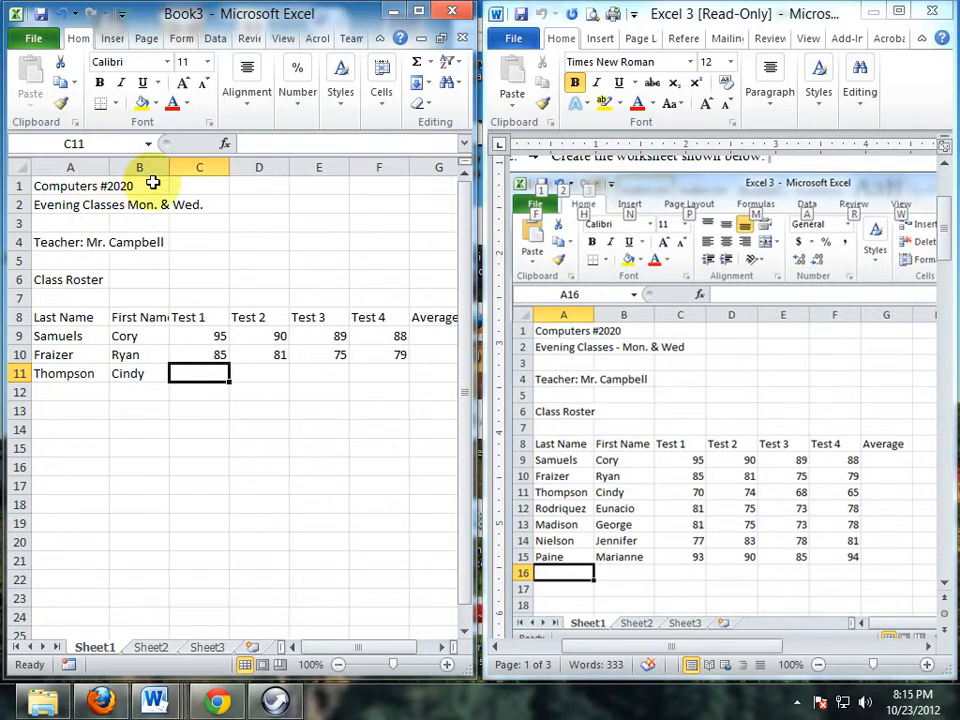
drag(168, 167, 177, 167)
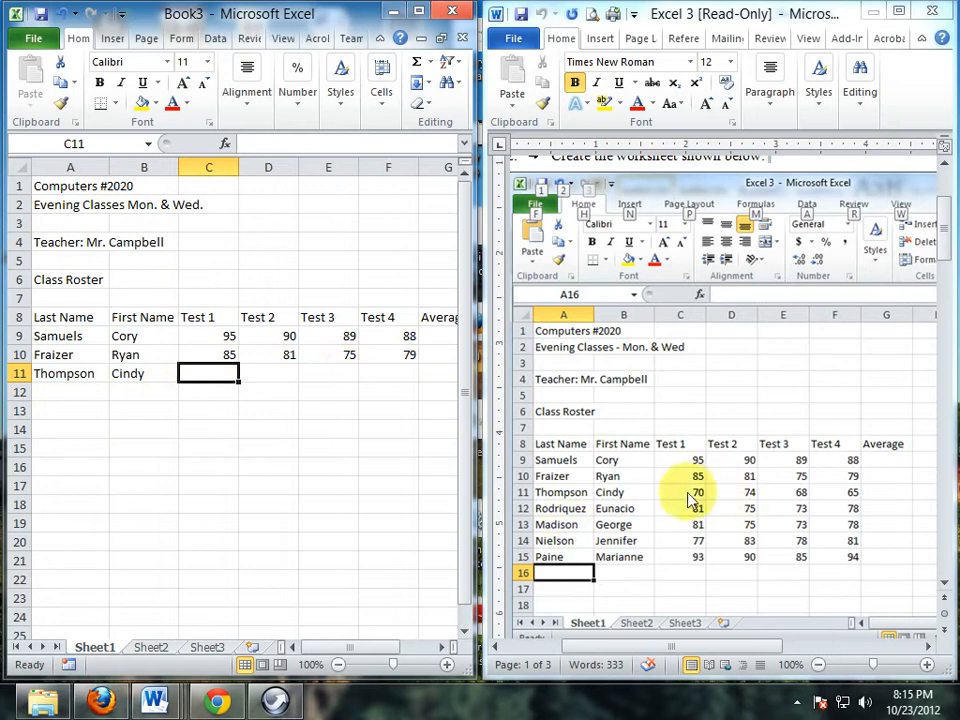
- Enter the third student's test scores 70, 74, 68 and 65 in cells C11 to F11
text(70)
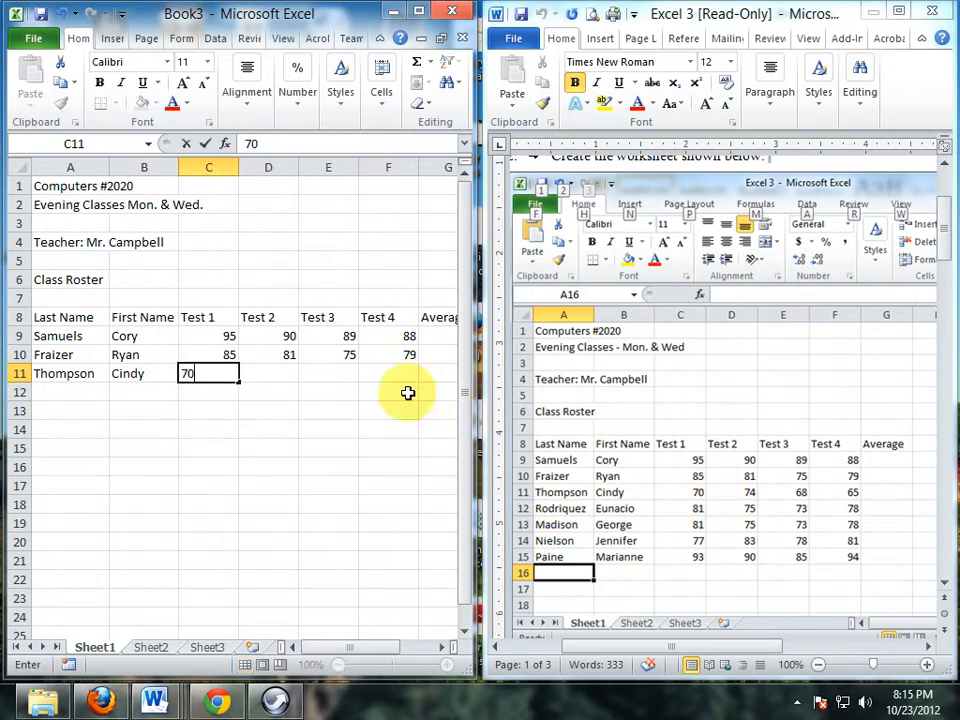
key(Tab)
text(74)
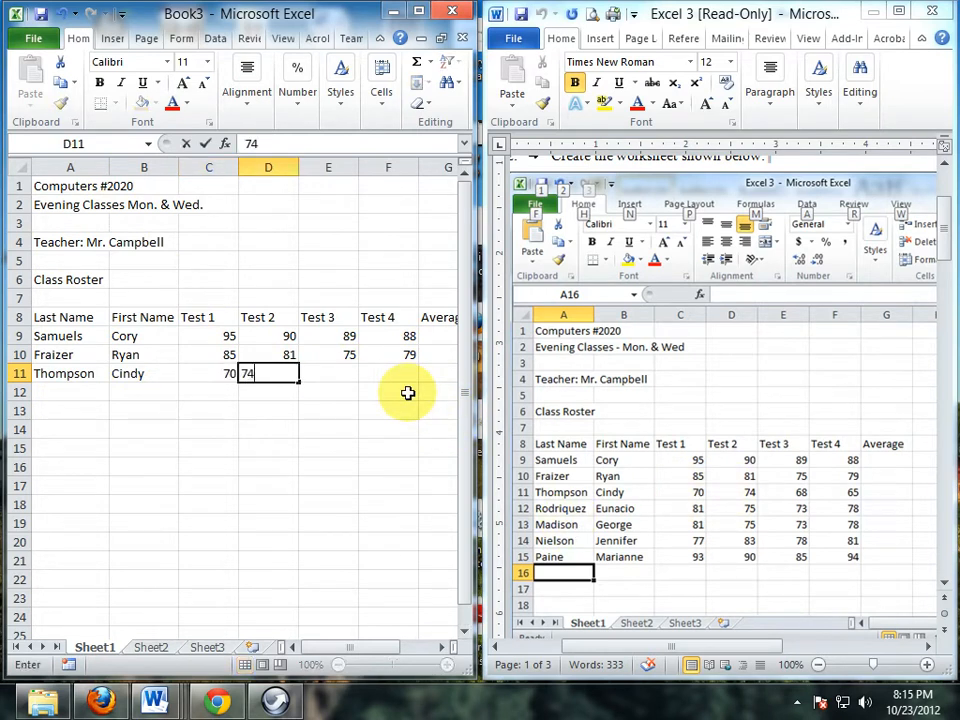
key(Tab)
text(68)
key(Tab)
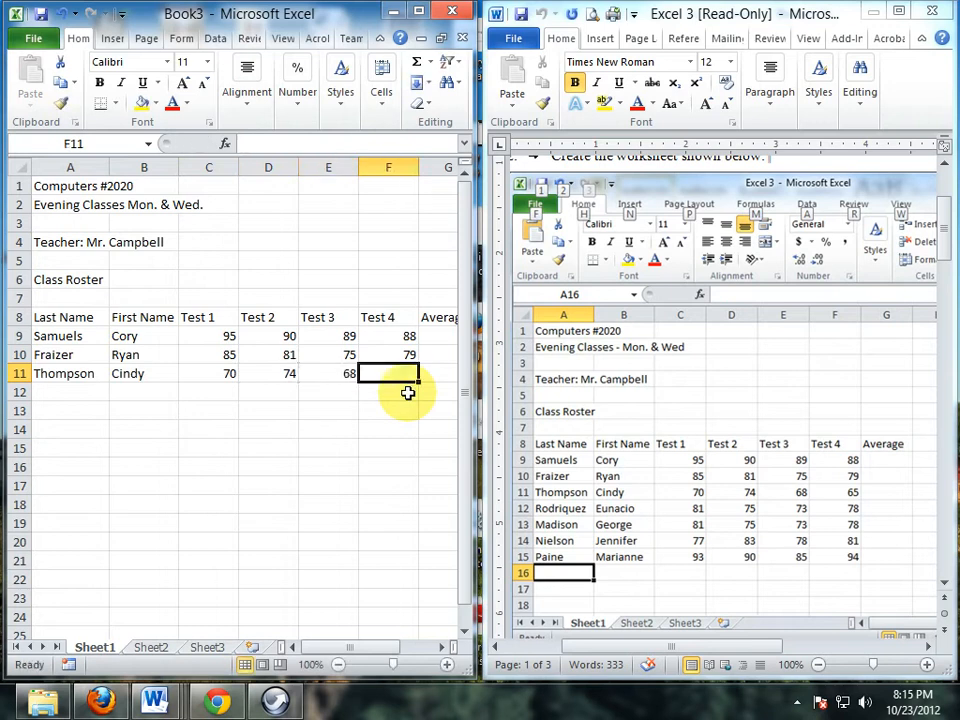
text(65)
key(Return)
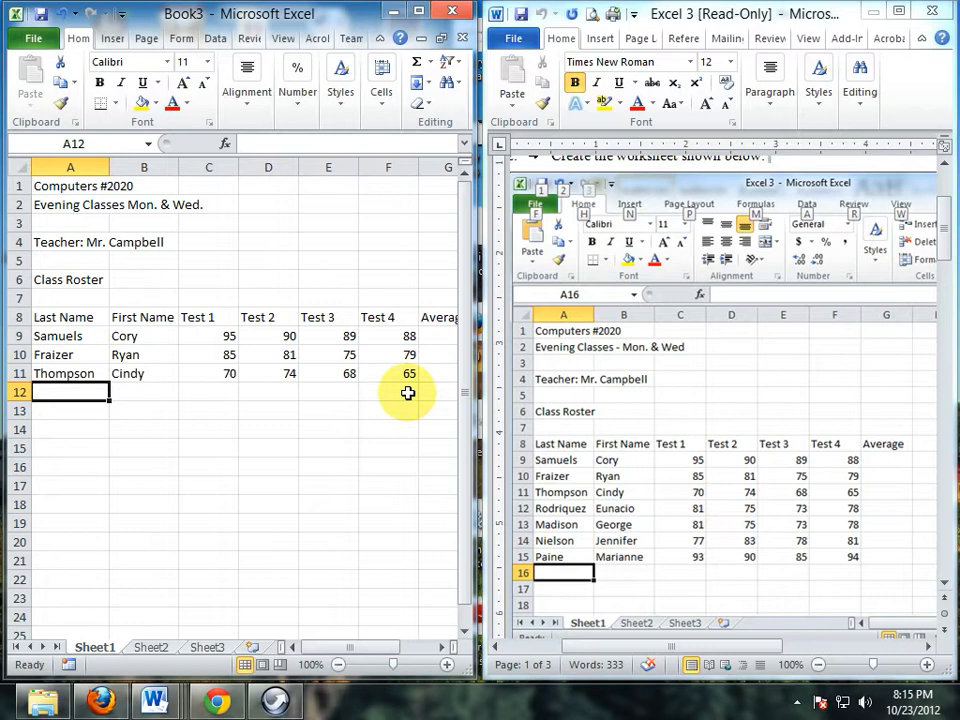
- Enter the fourth student's last name in A12 and first name in B12 from the sample roster
text(Rod)
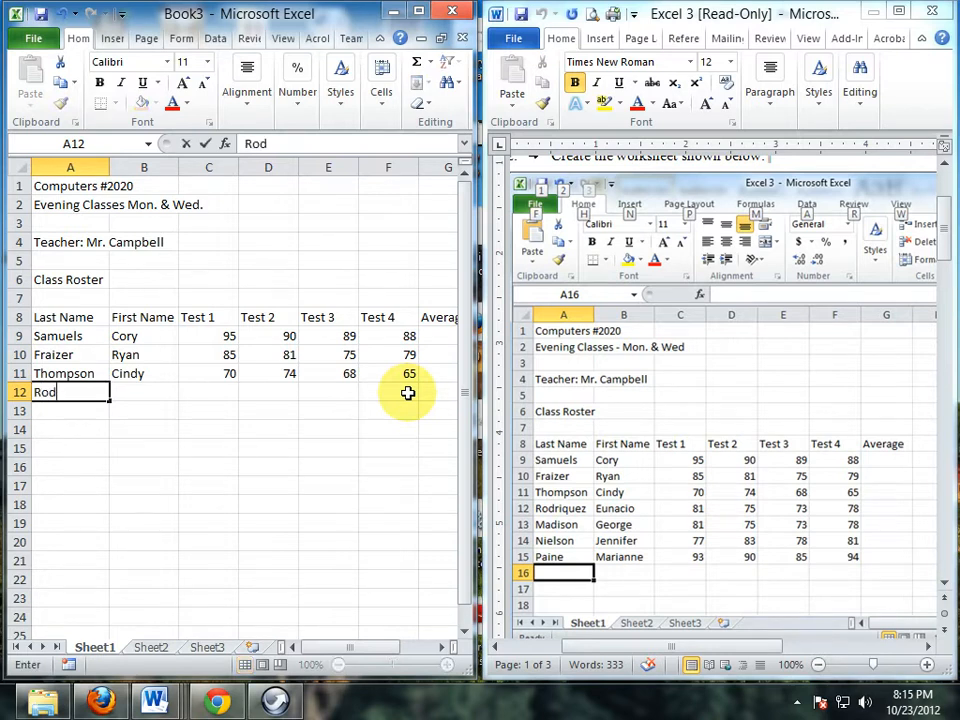
text(riquez)
key(Tab)
text(E)
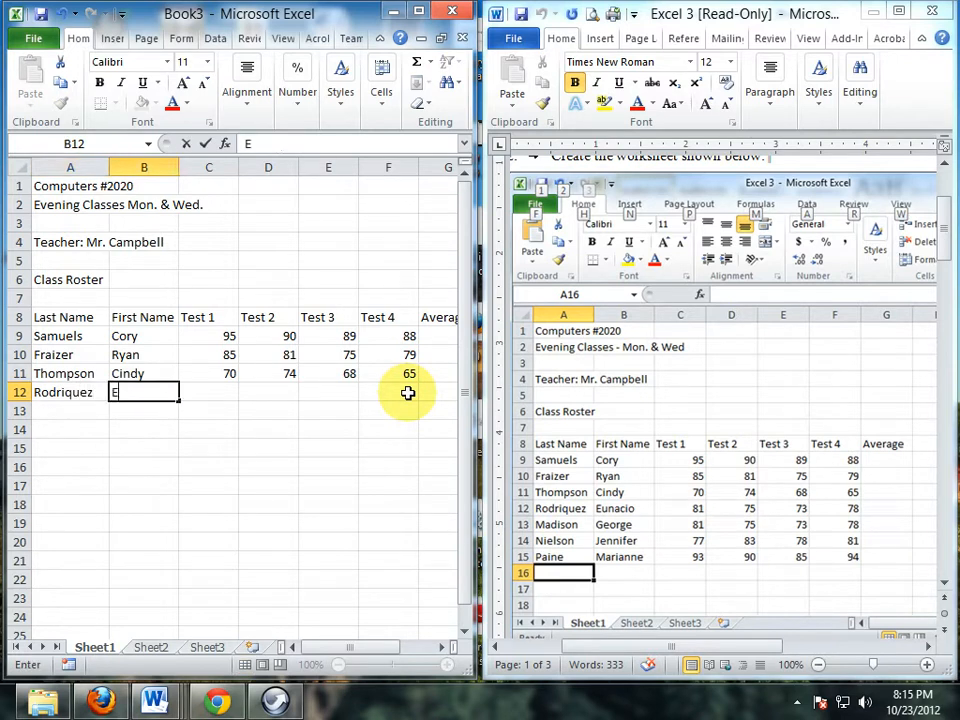
text(unacio)
key(Tab)
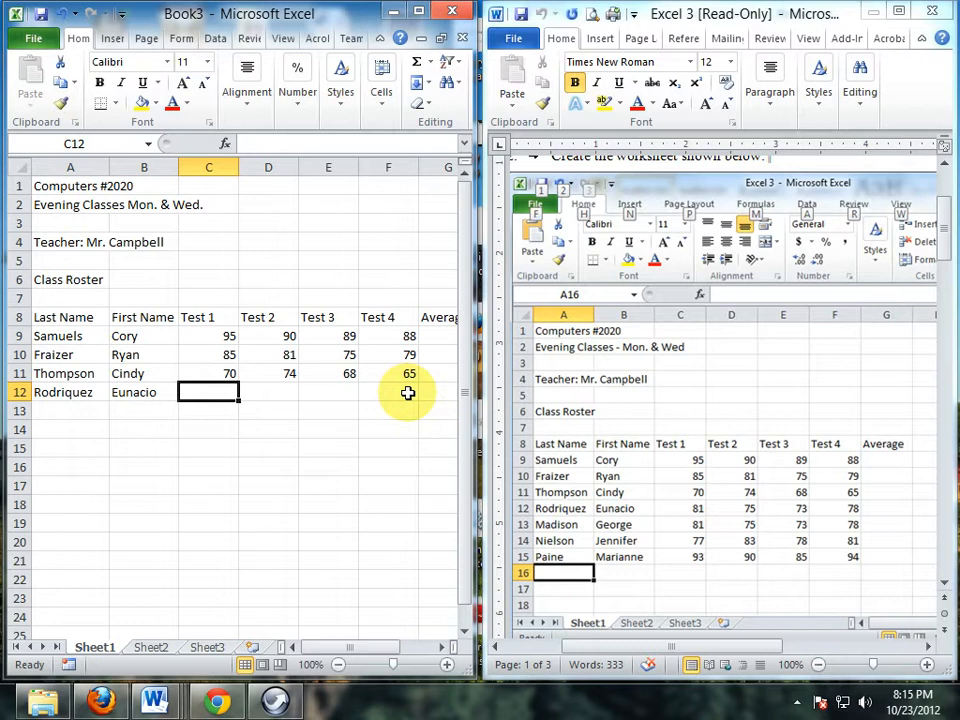
- Fill in the fourth student's test scores 81, 75, 73 and 78 across C12 to F12
text(81)
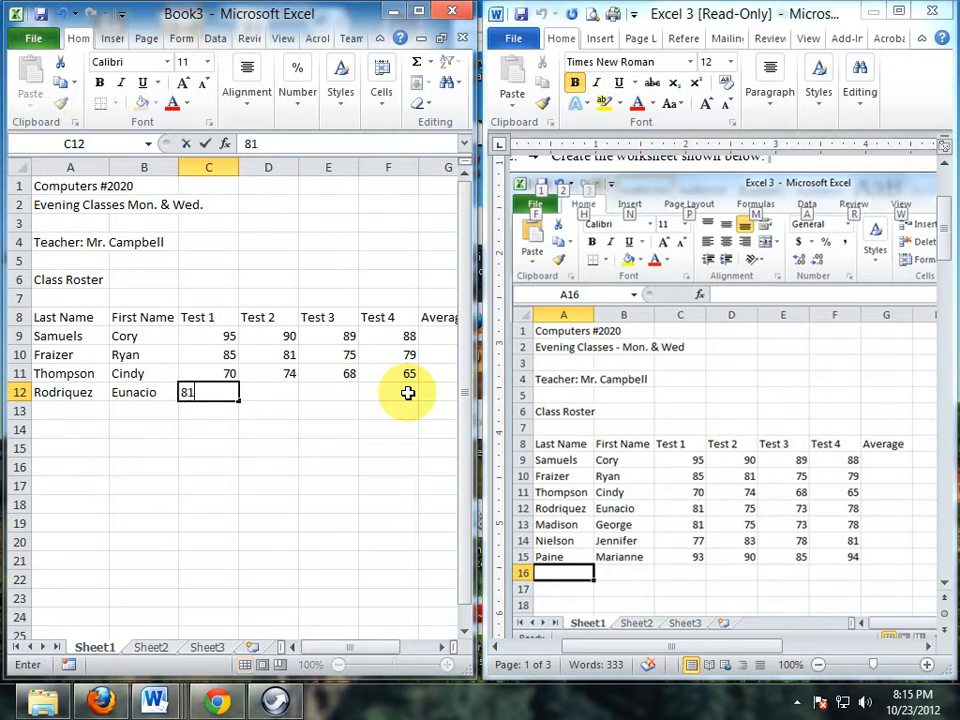
key(Tab)
text(75)
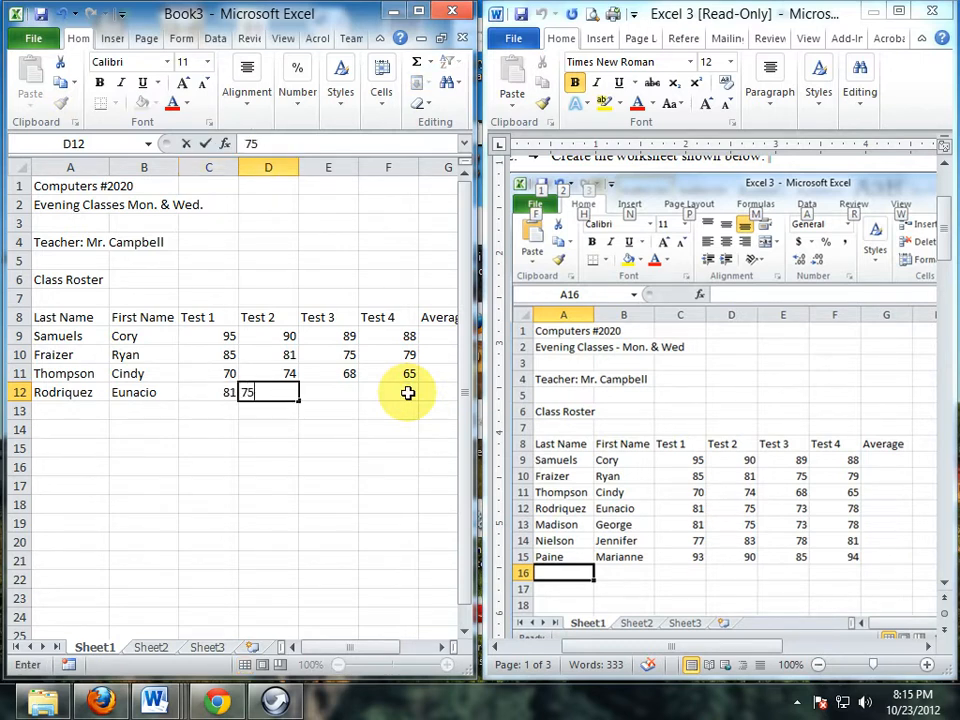
key(Tab)
text(73)
key(Tab)
text(78)
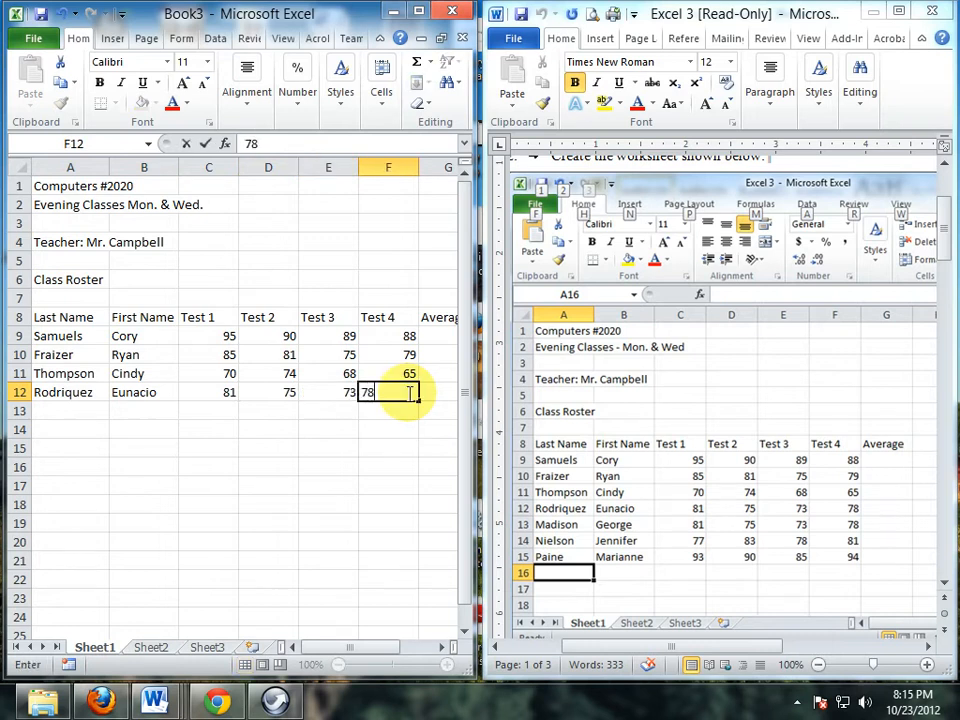
key(Return)
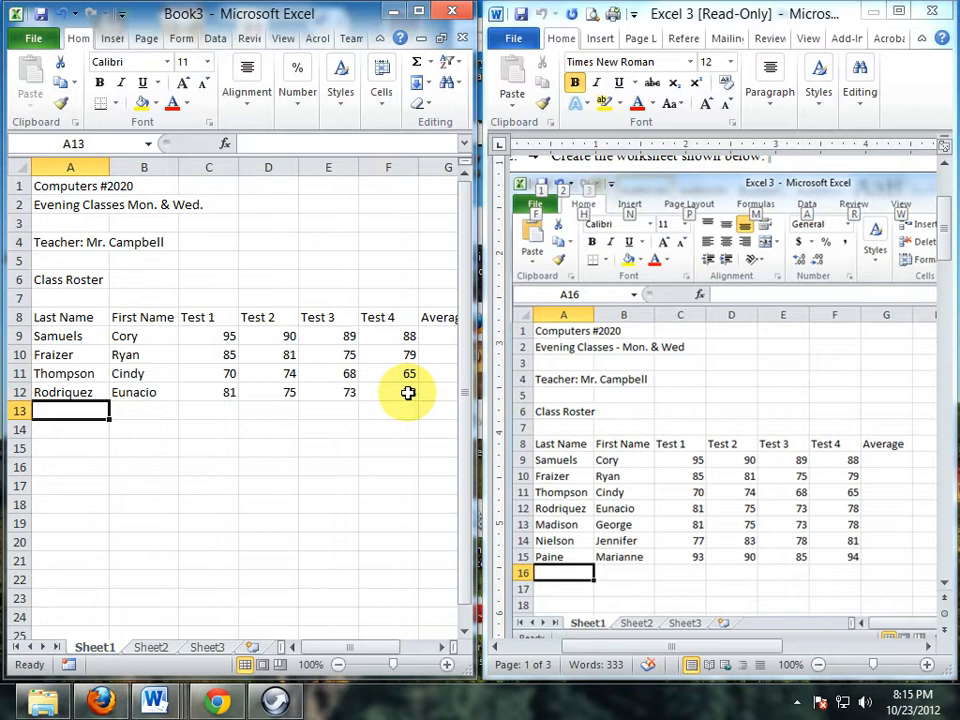
- Enter the fifth student's last name in A13 and first name in B13 from the sample roster
text(Madi)
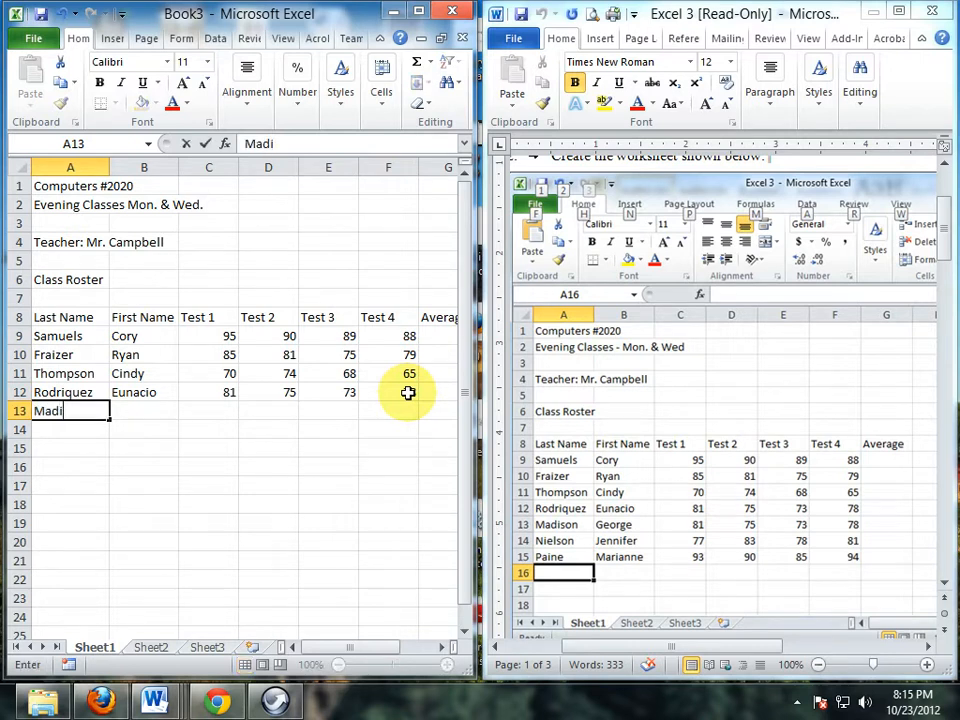
text(son)
key(Tab)
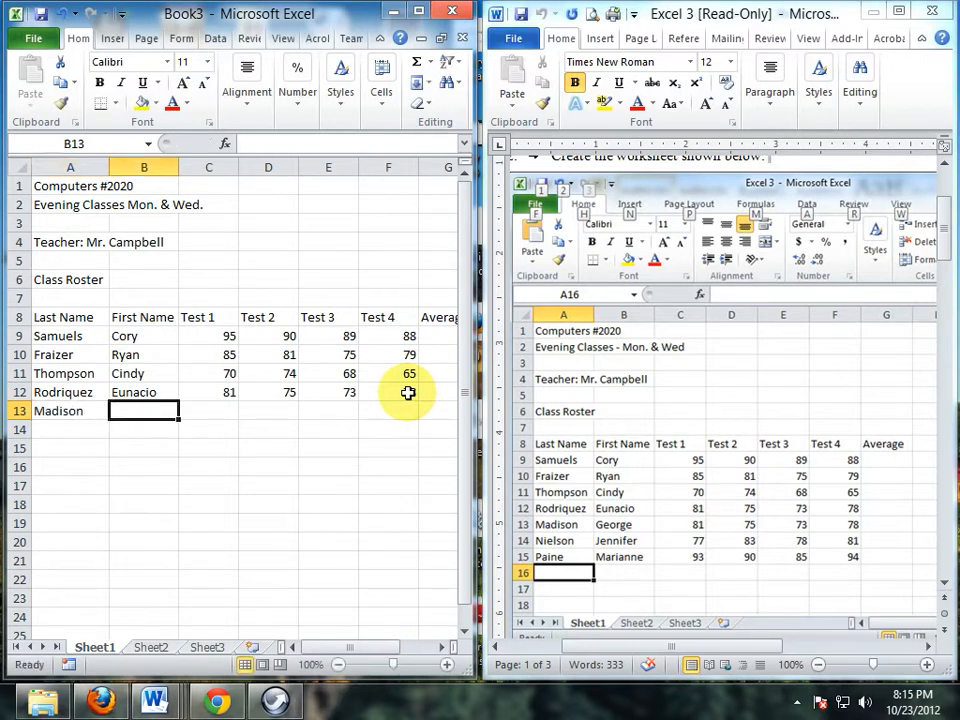
text(George)
key(Tab)
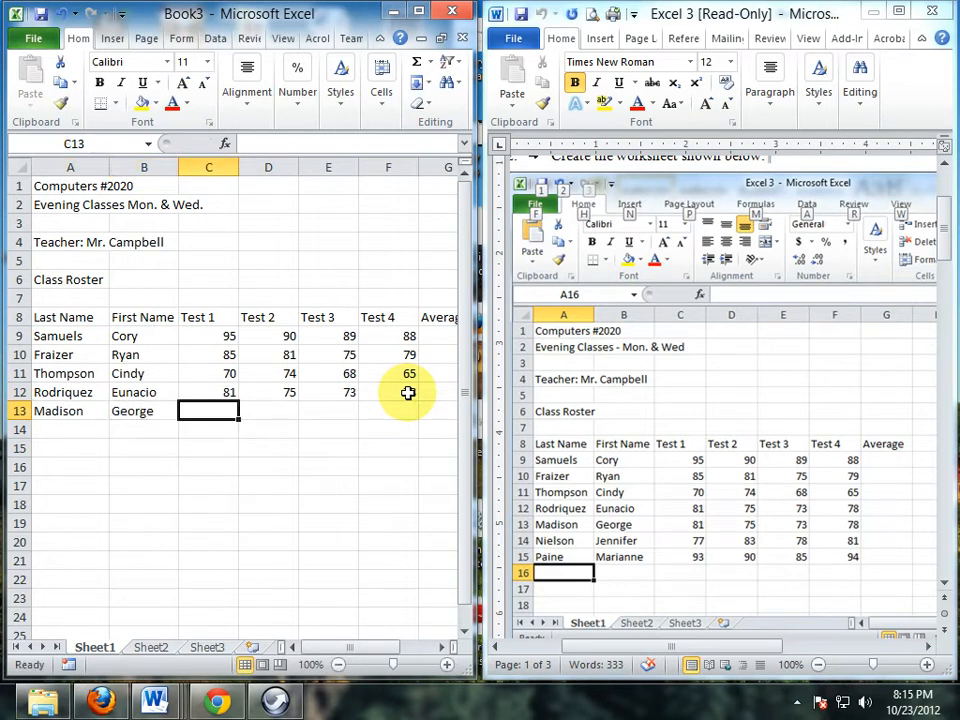
- Enter the fifth student's test scores 81, 75, 73 and 78 in cells C13 to F13
text(81)
key(Tab)
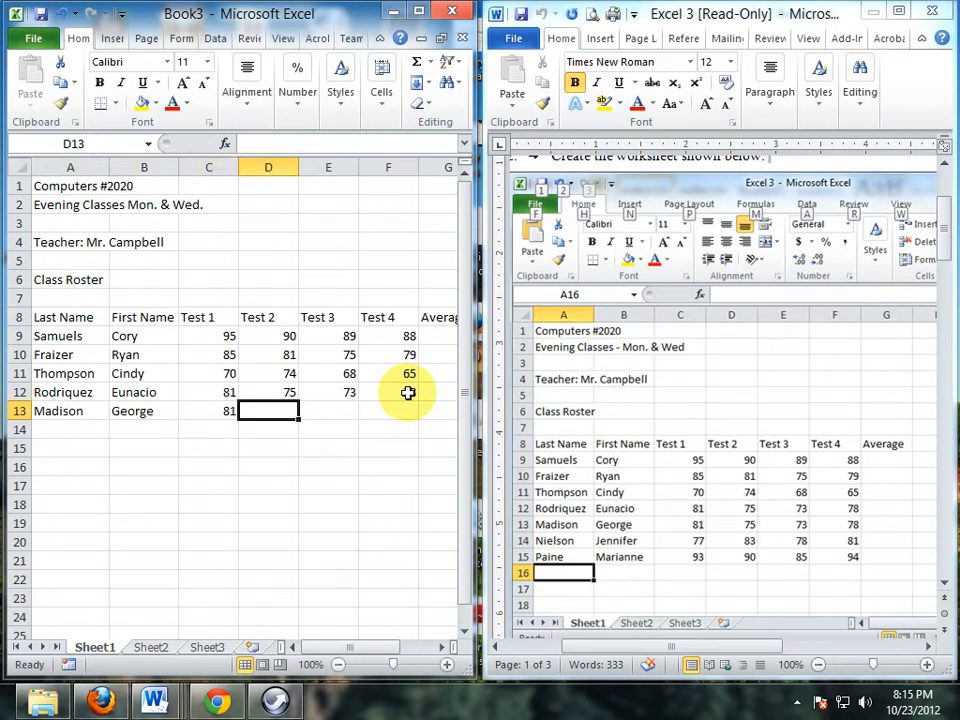
text(75)
key(Tab)
text(73)
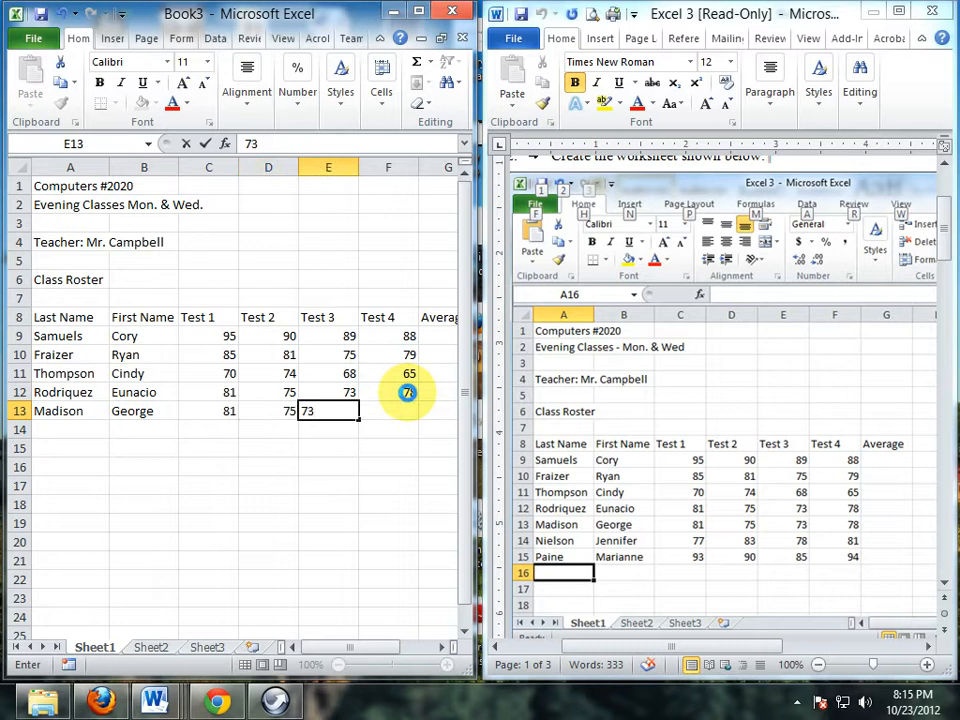
key(Tab)
text(7)
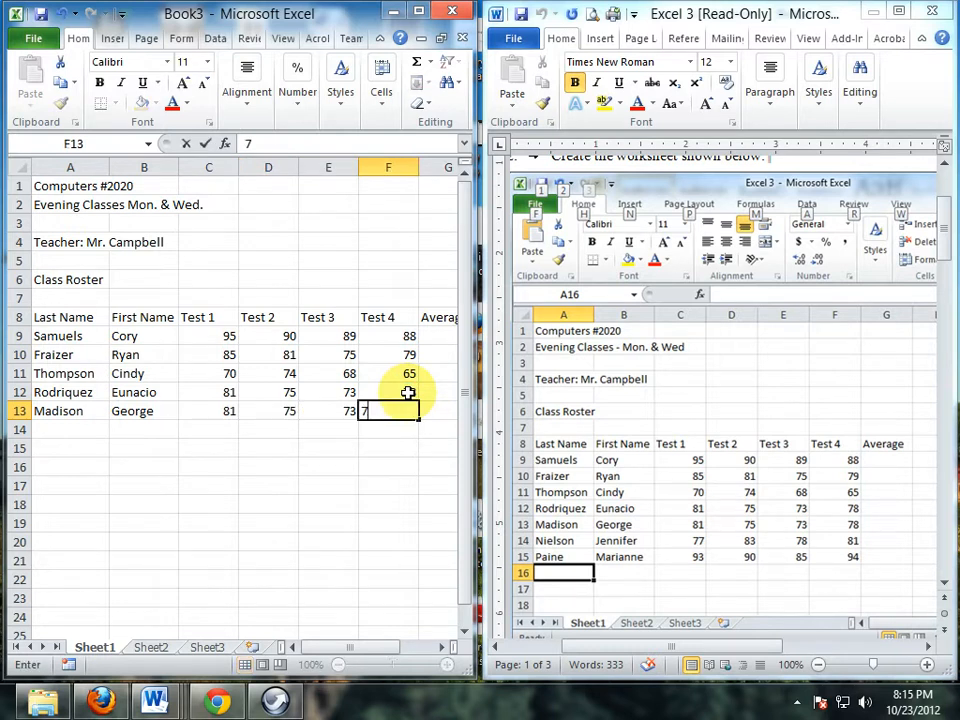
text(8)
key(Return)
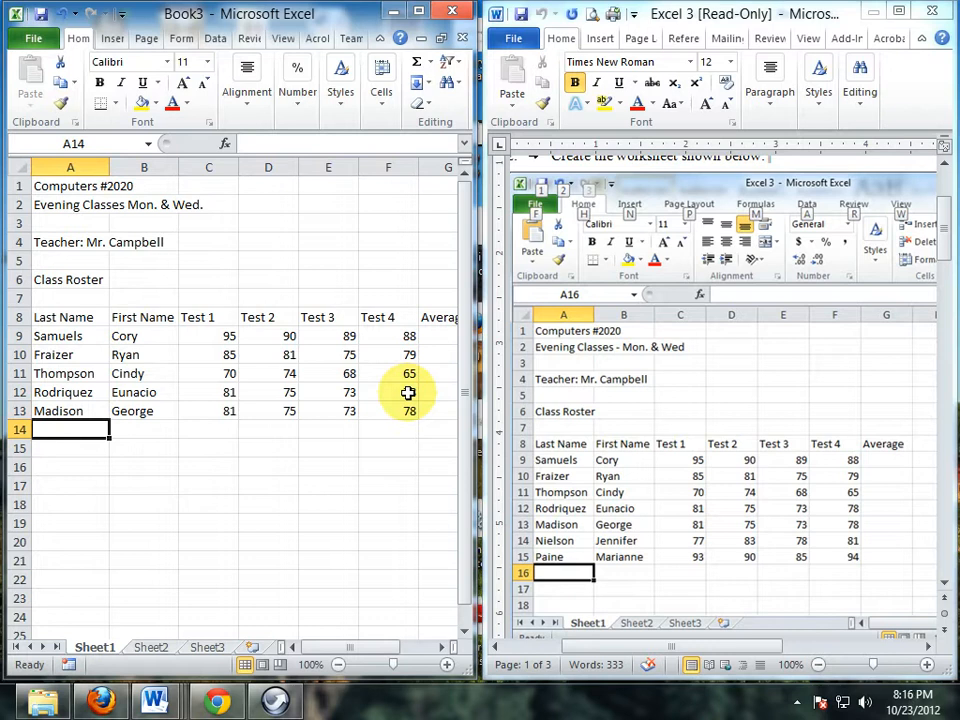
- Enter the sixth student's last name in A14 and first name in B14 from the sample roster
text(N)
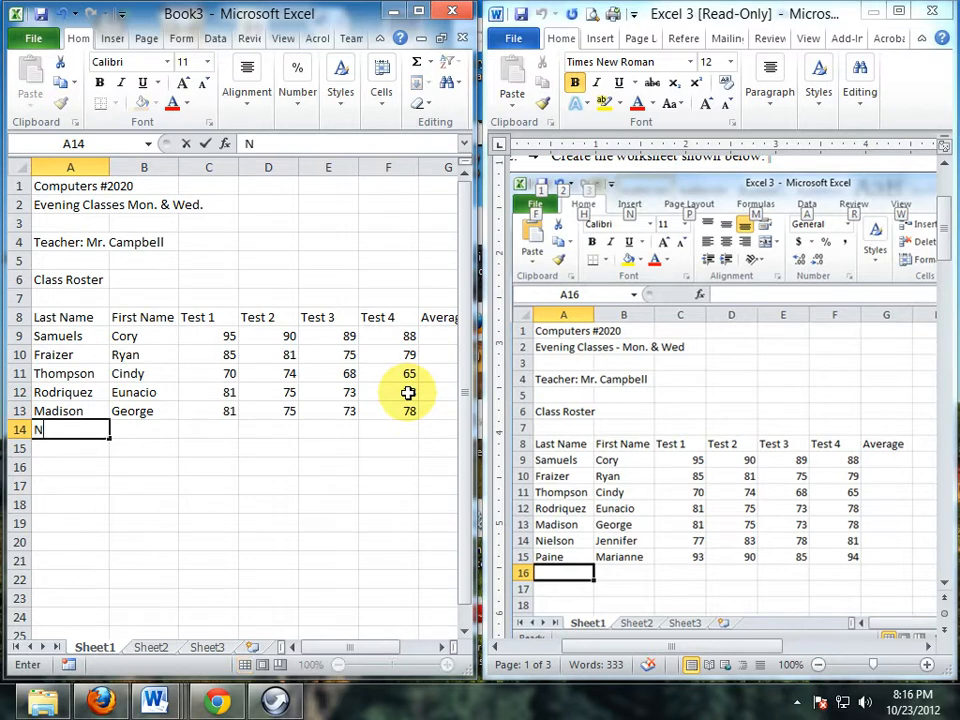
text(ielson)
key(Tab)
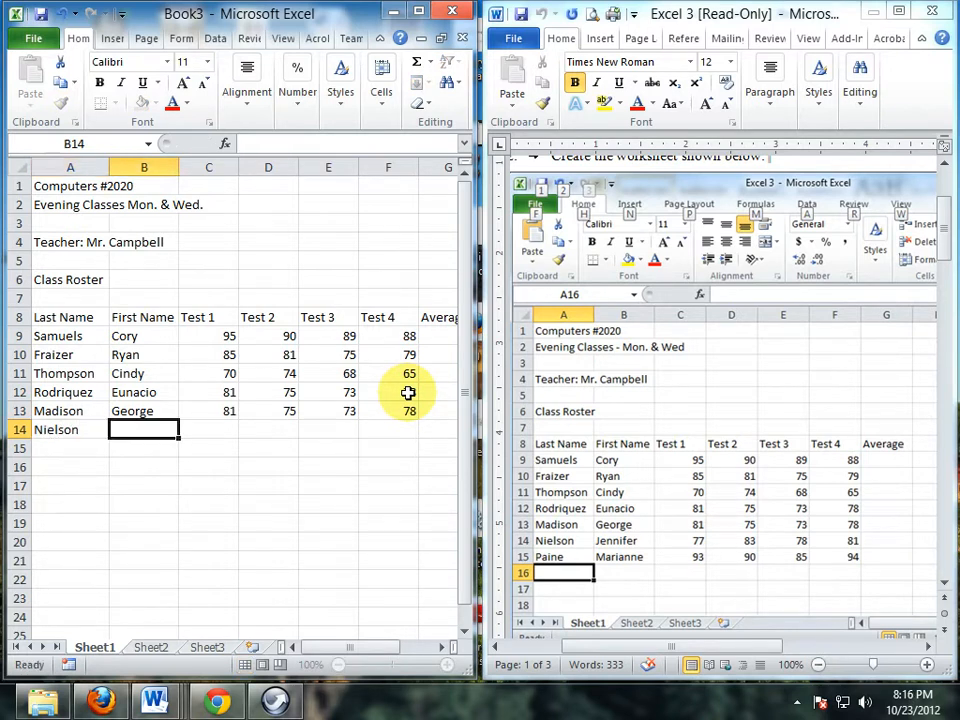
text(Jennifer)
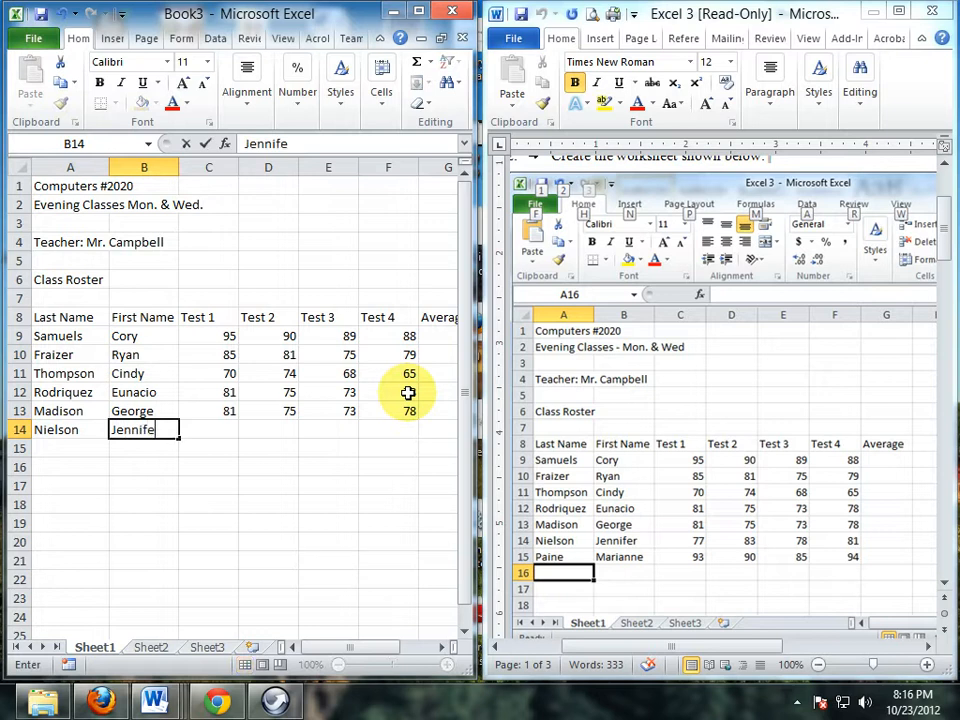
key(Tab)
- Fill in the sixth student's test scores 77, 83, 78 and 81 across C14 to F14
text(77)
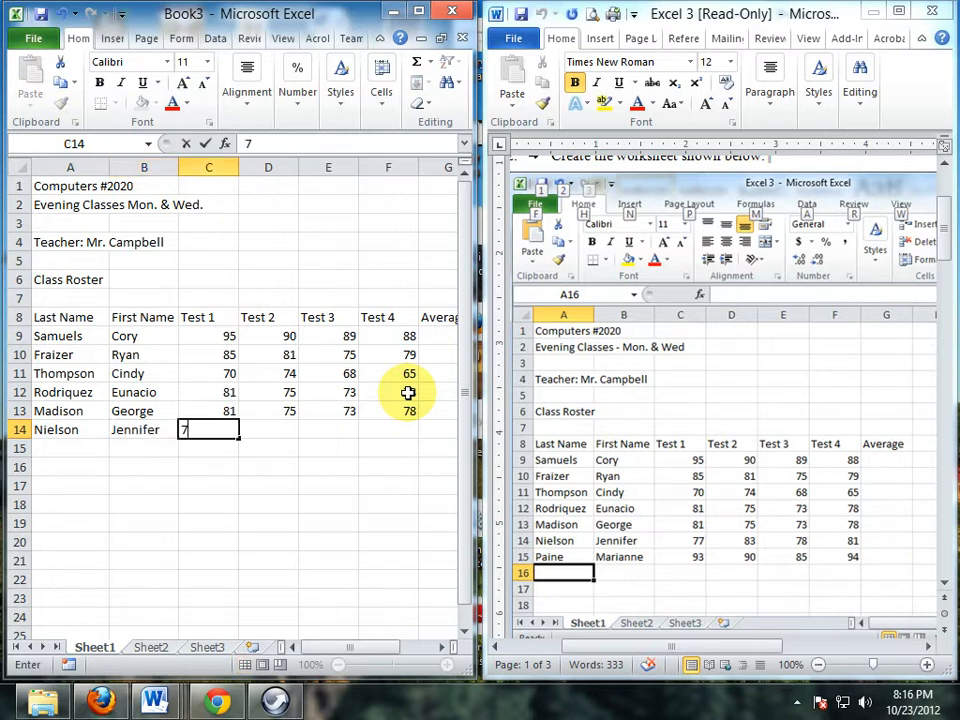
key(Tab)
text(83)
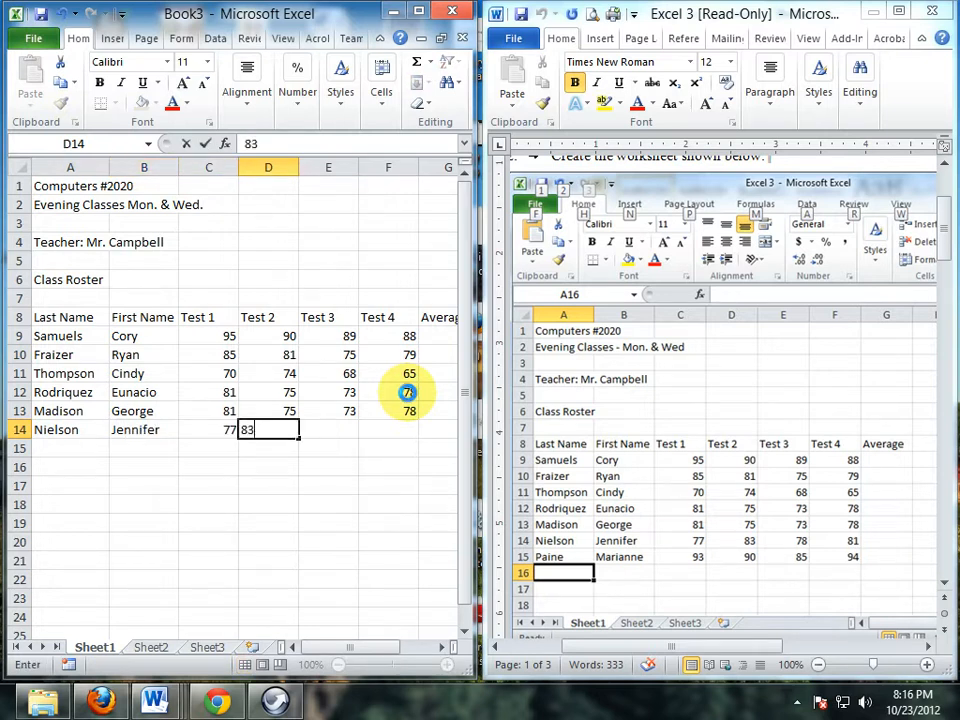
key(Tab)
text(78)
key(Tab)
text(8)
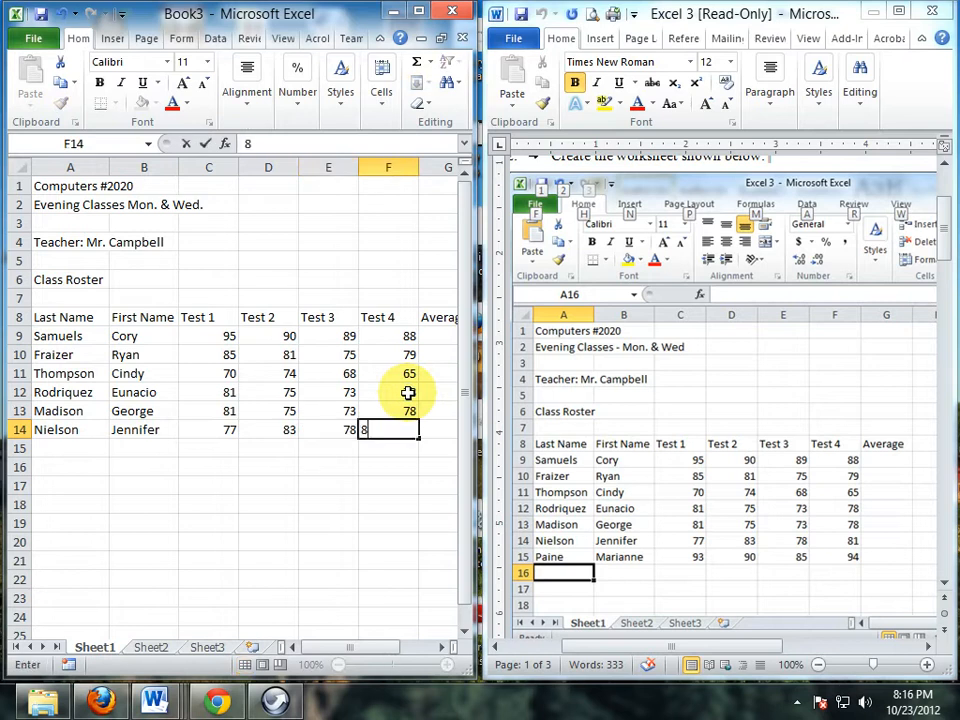
key(Return)
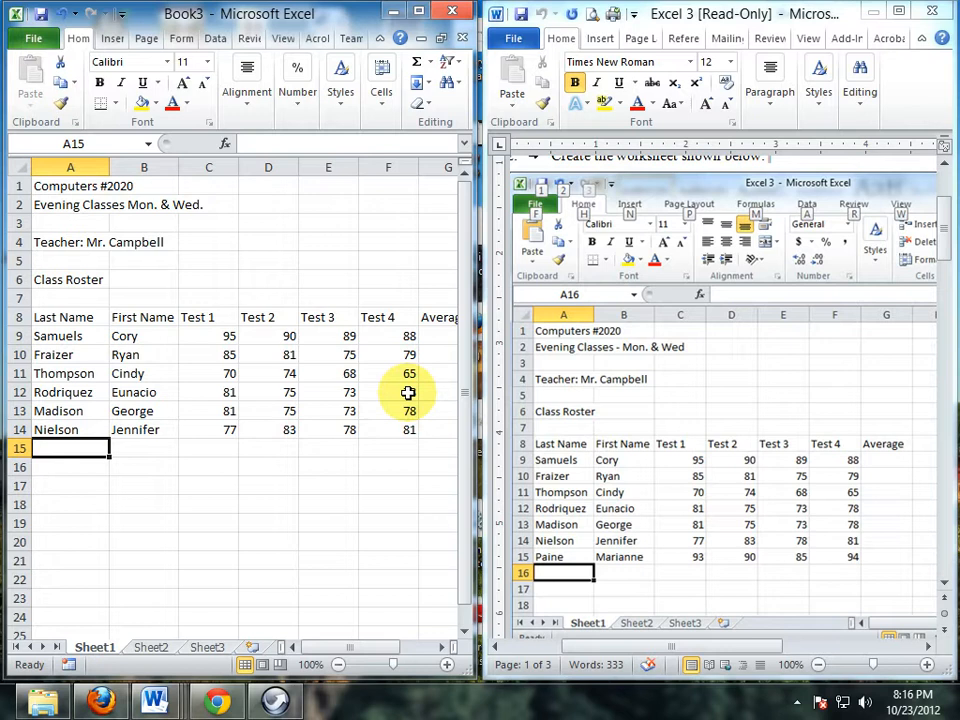
- Enter the seventh student's last name in A15 and first name in B15 from the sample roster
text(Paine)
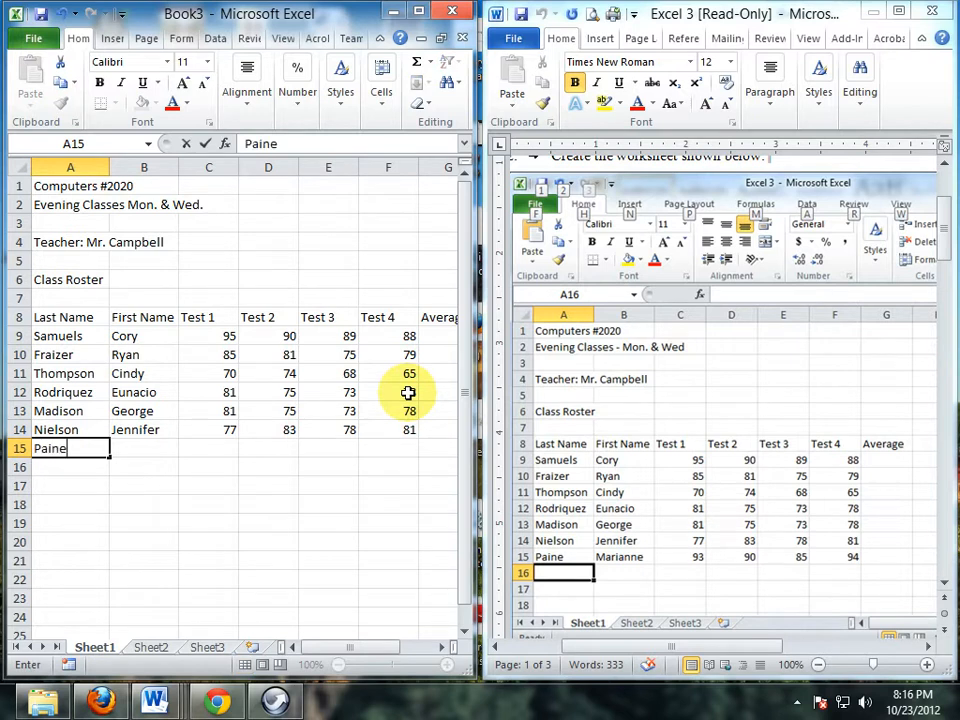
key(Tab)
text(Marianne)
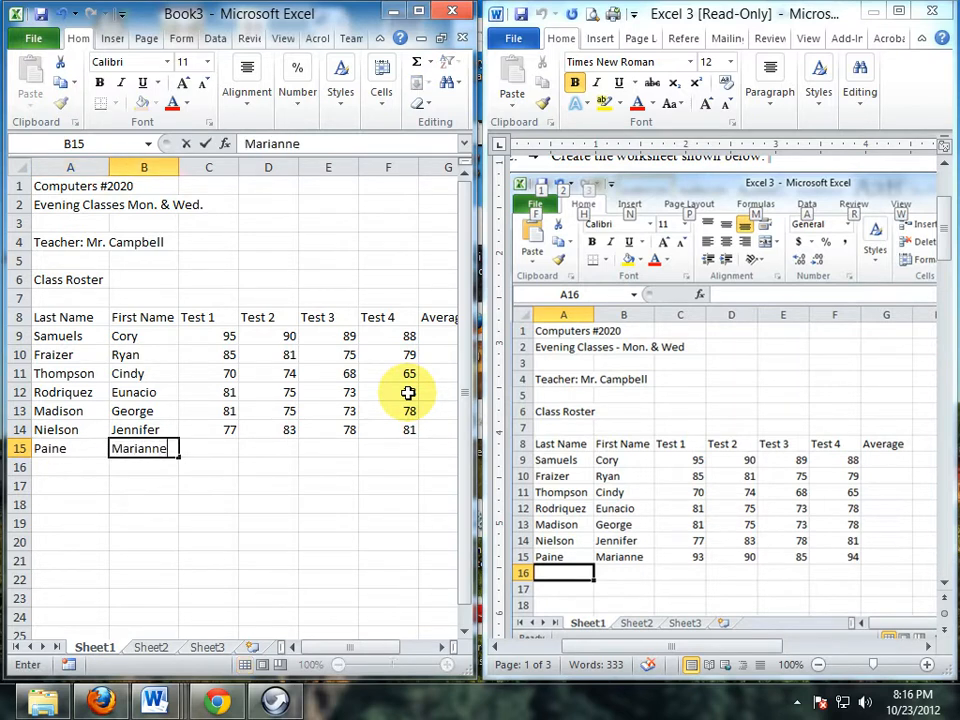
key(Tab)
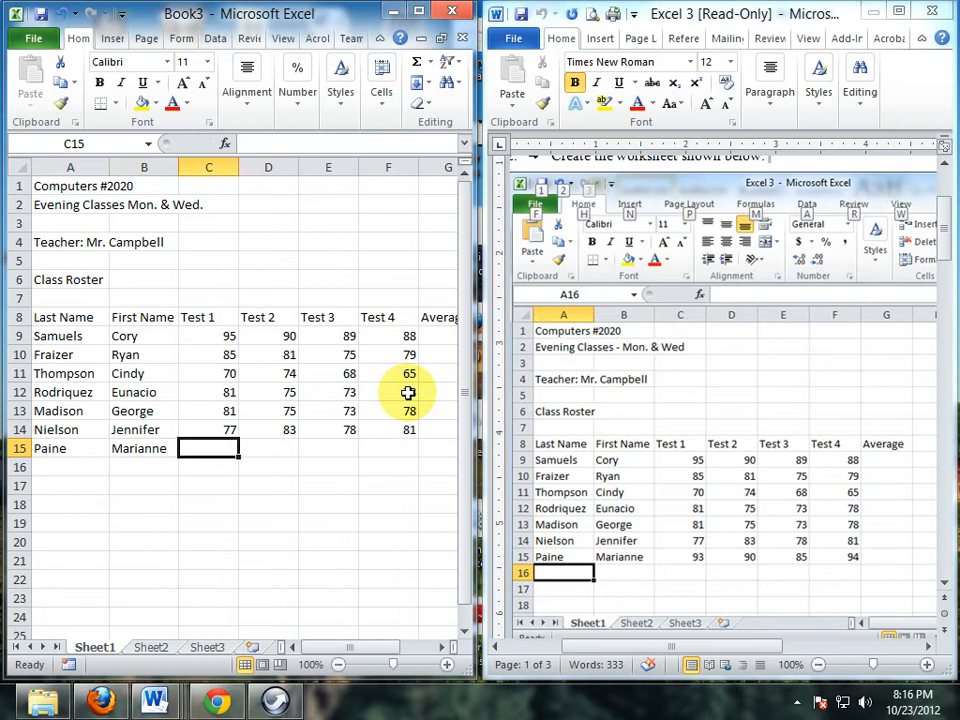
- Enter the seventh student's test scores 93, 90, 85 and 94 in cells C15 to F15
text(93)
key(Tab)
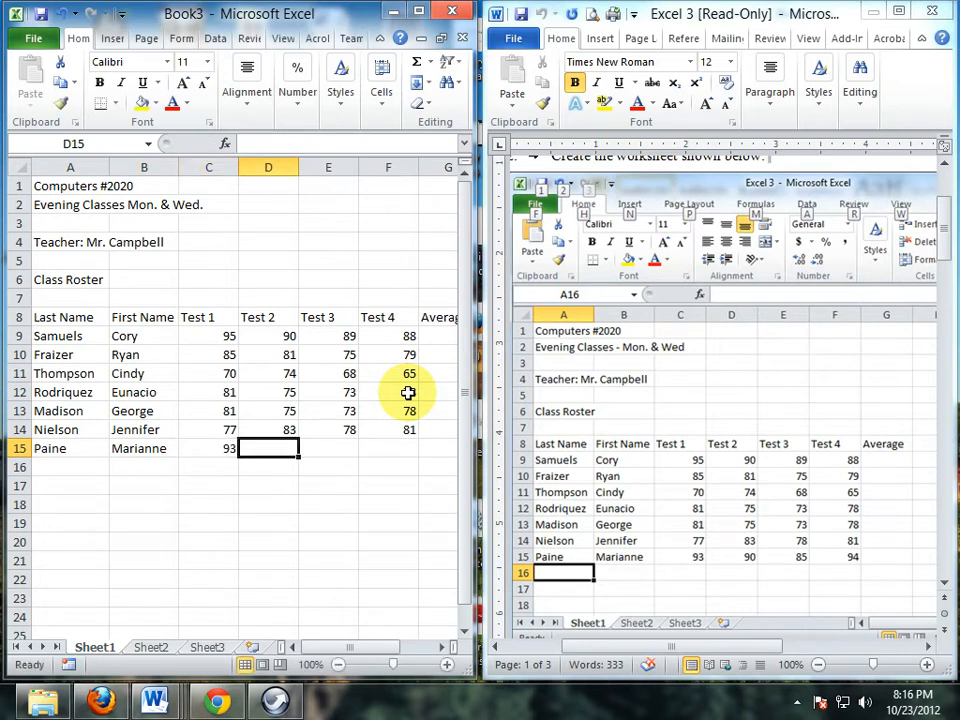
text(90)
key(Tab)
text(8)
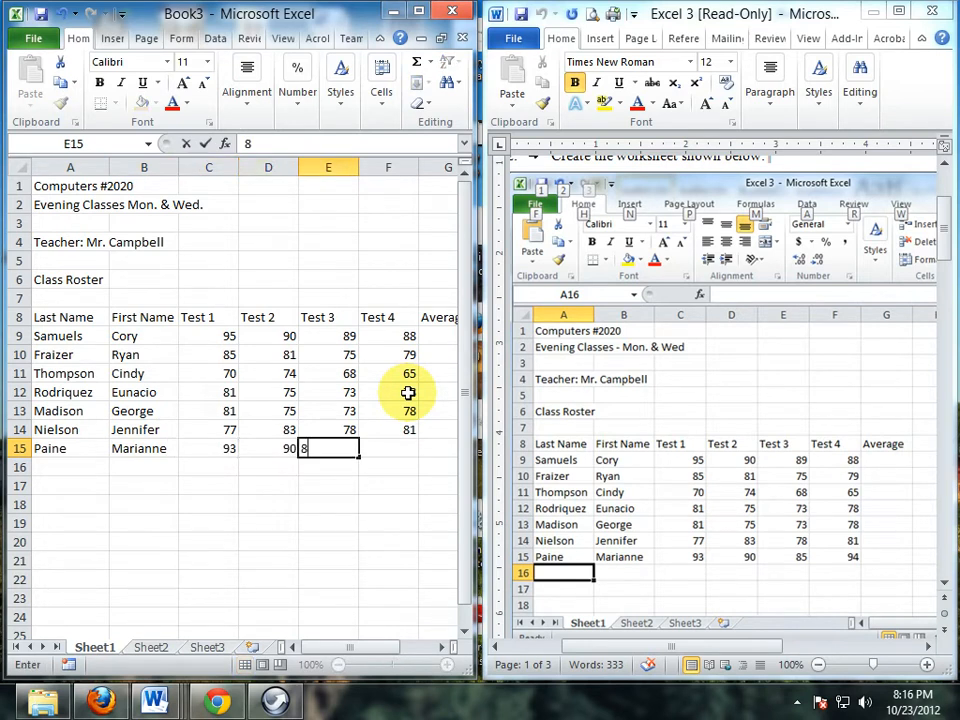
text(5)
key(Tab)
text(94)
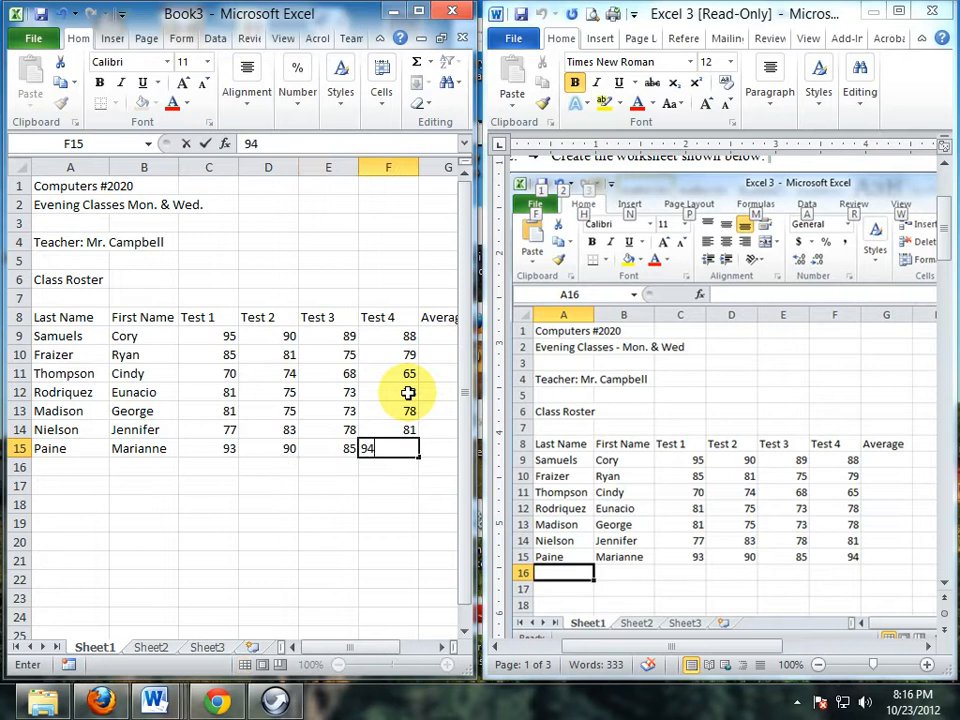
key(Tab)
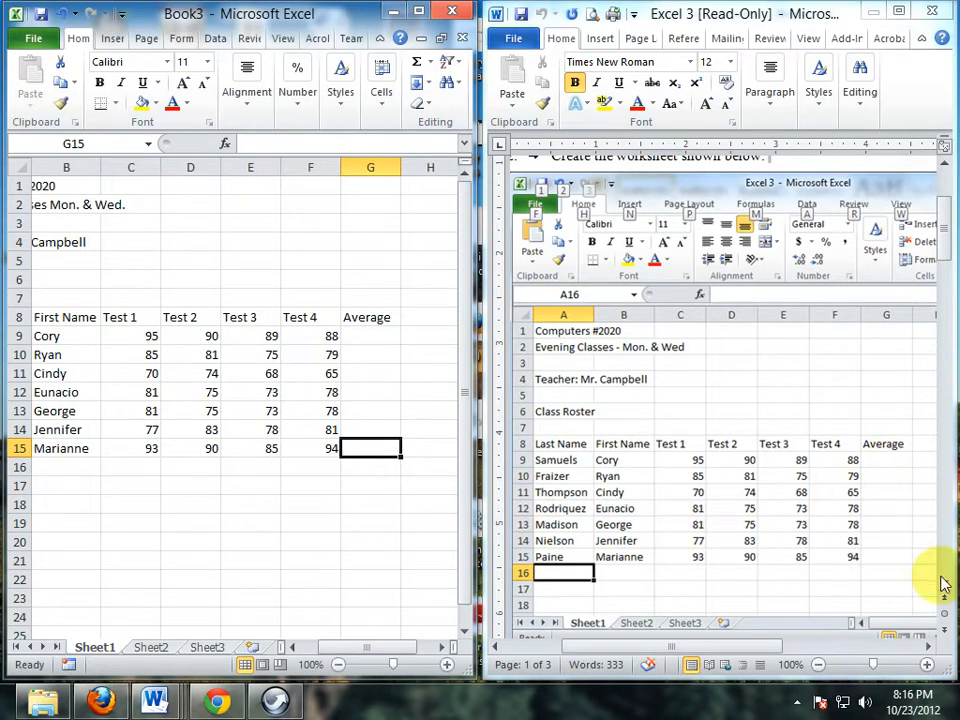
- Format the title "Computers #2020" in A1 as bold with a font size of 14
scroll(946, 590, down, 3)
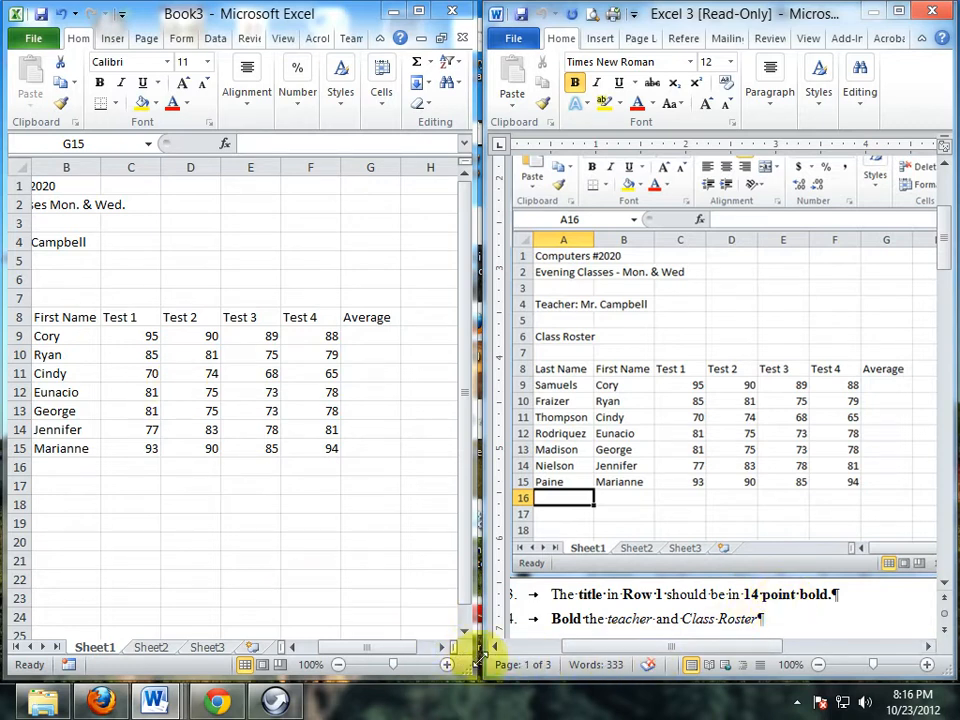
click(64, 187)
key(Left)
key(Left)
key(Left)
key(Left)
key(Left)
key(Left)
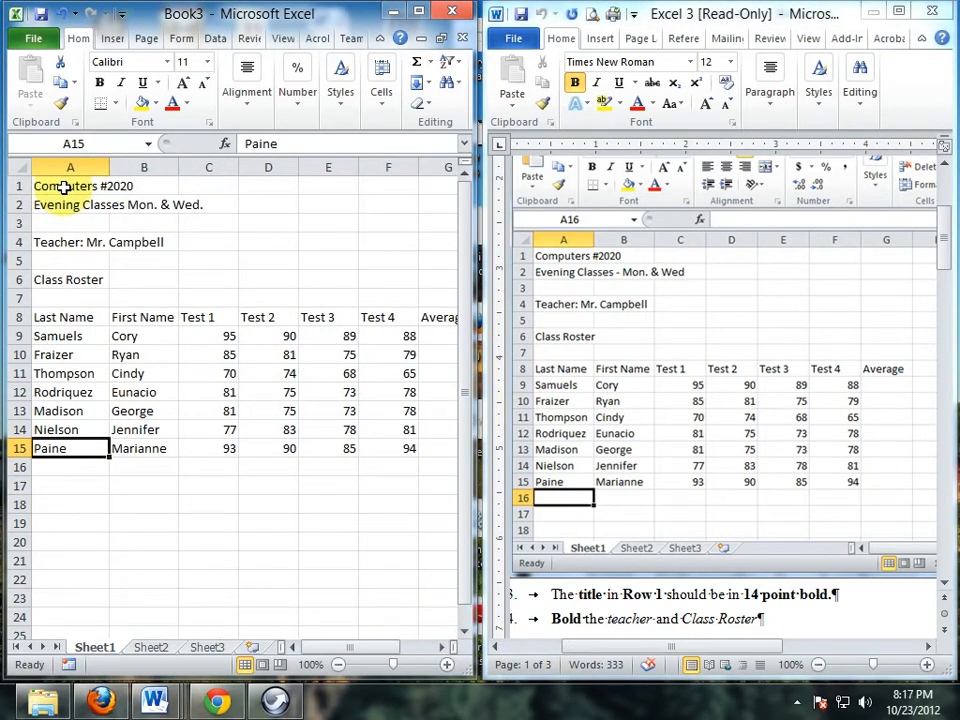
click(64, 187)
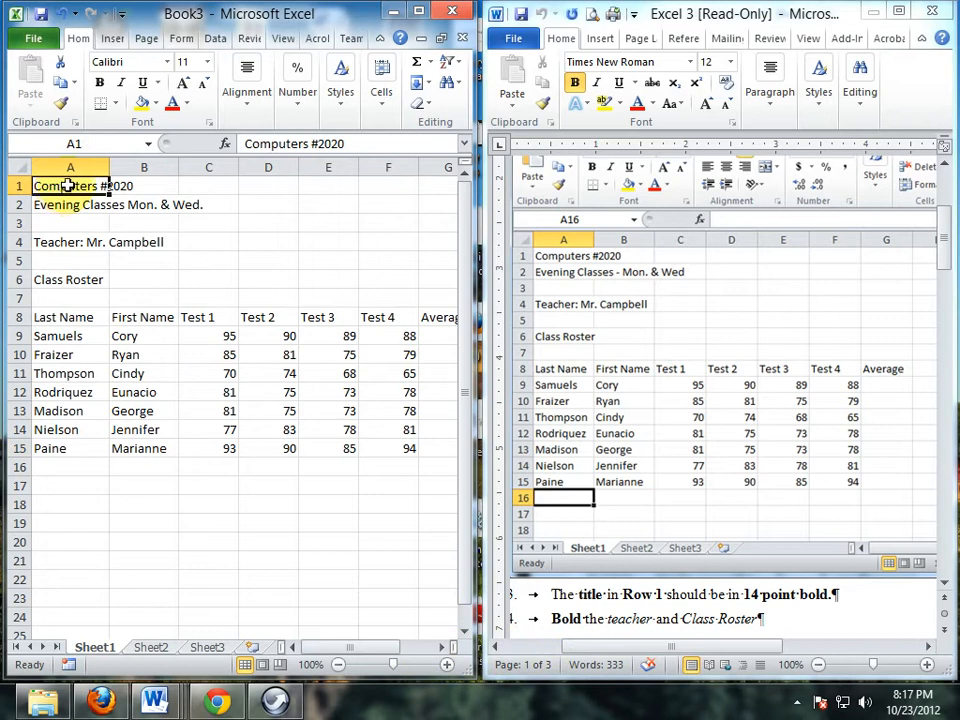
click(100, 85)
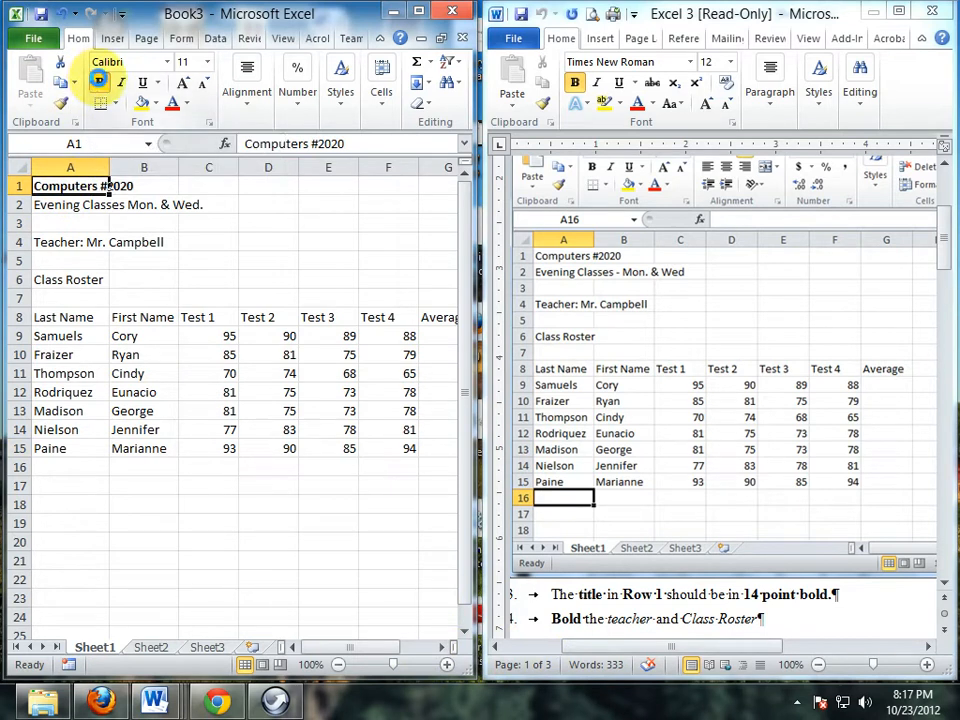
click(207, 63)
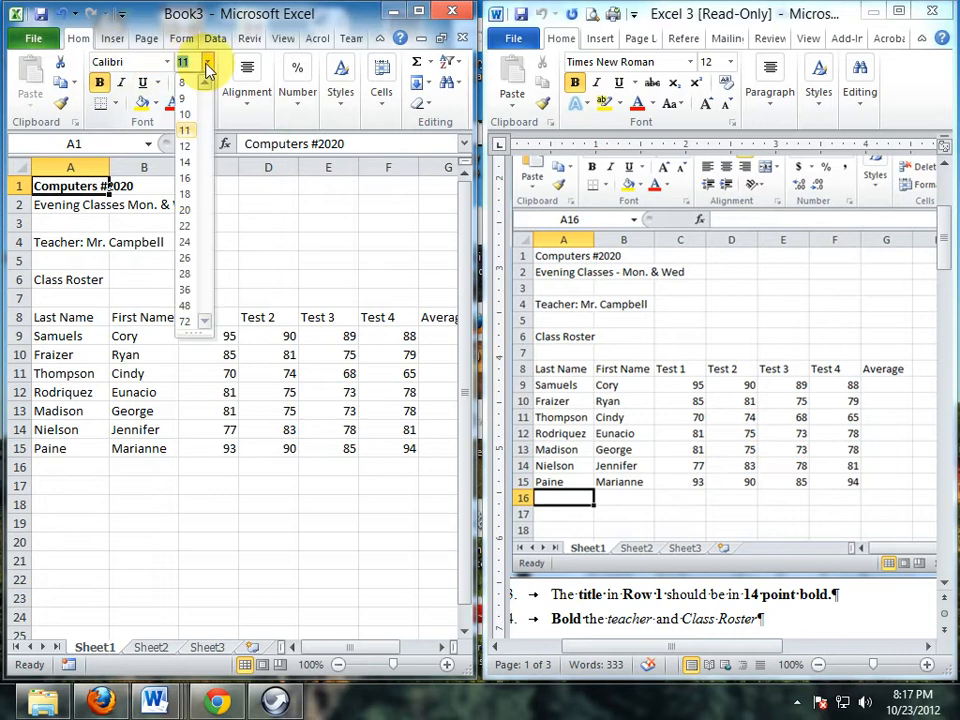
click(186, 162)
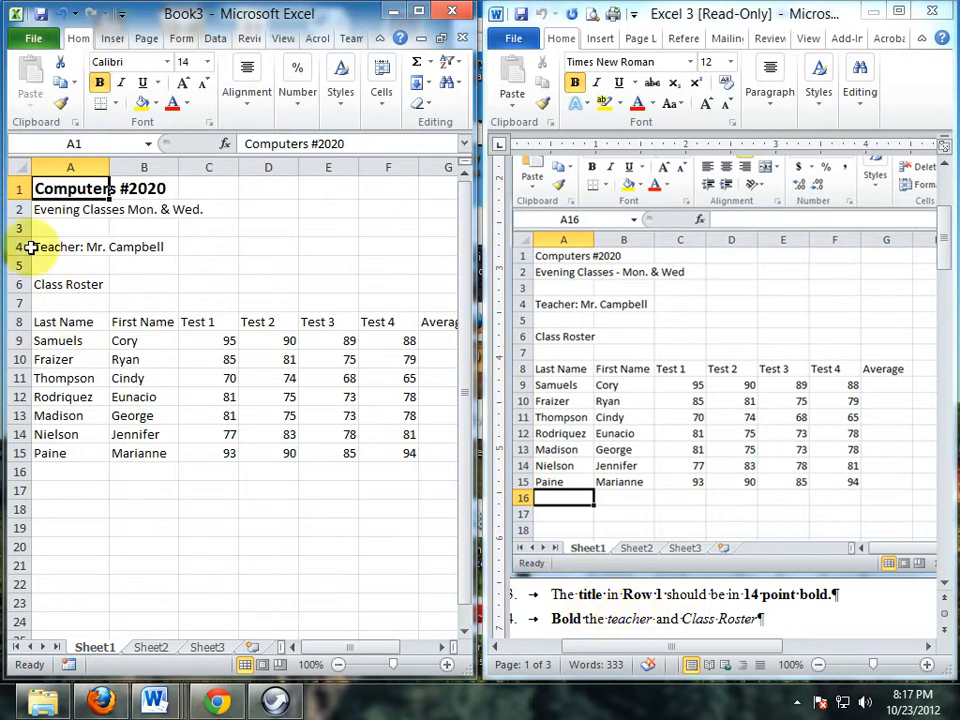
- Make the teacher line in A4 and the "Class Roster" heading in A6 bold
click(71, 246)
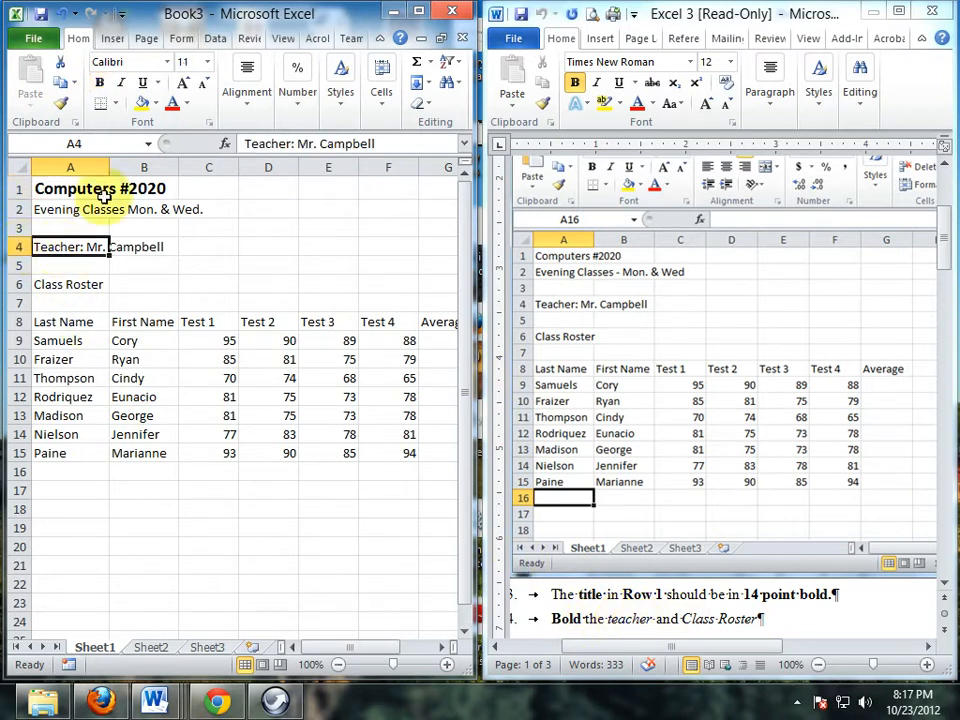
click(99, 82)
click(73, 287)
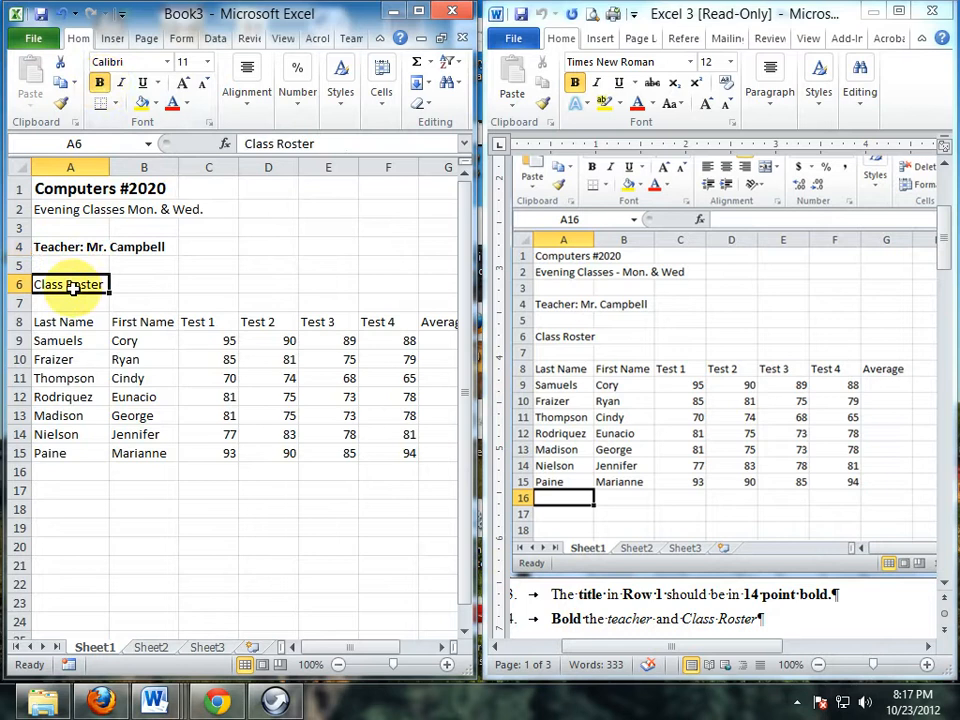
click(102, 84)
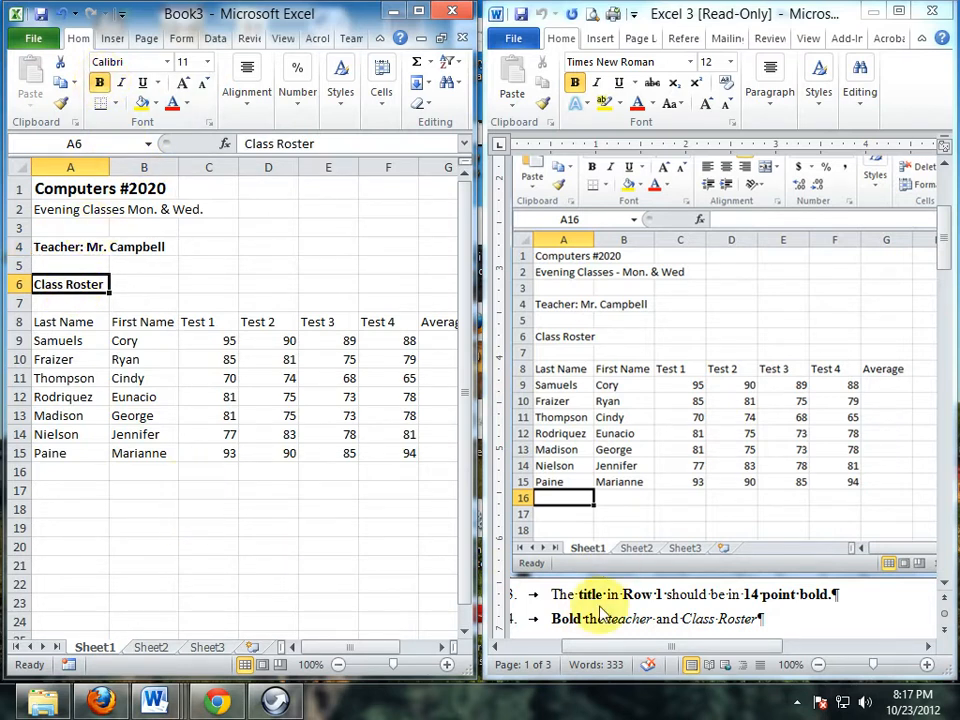
- Make all the column headings in row 8 bold, as the assignment's instruction 5 asks
scroll(650, 558, down, 3)
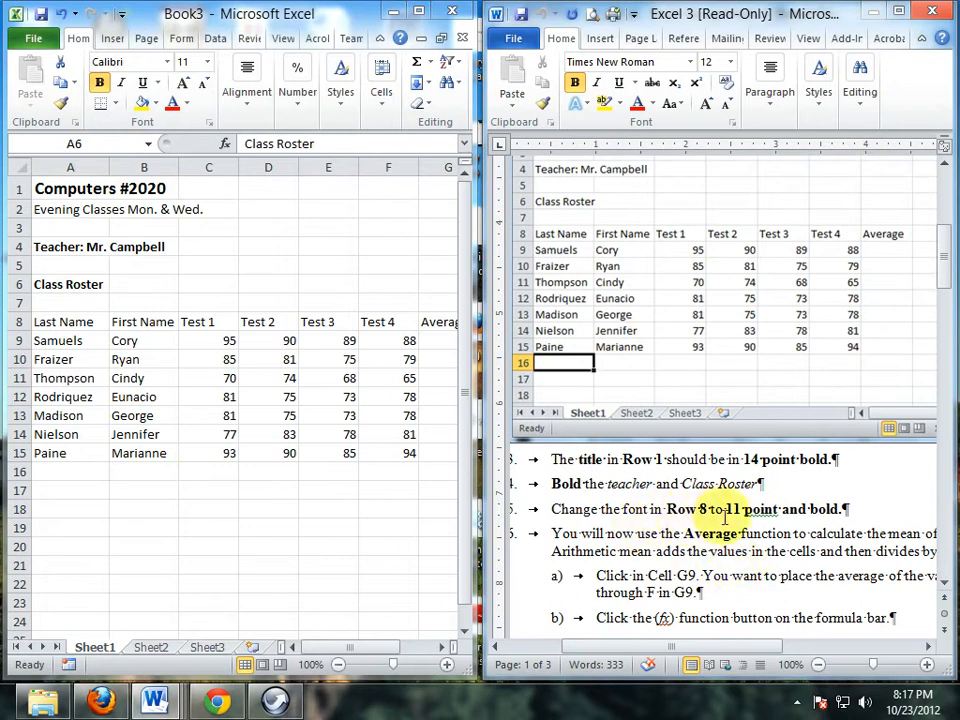
click(14, 322)
click(14, 322)
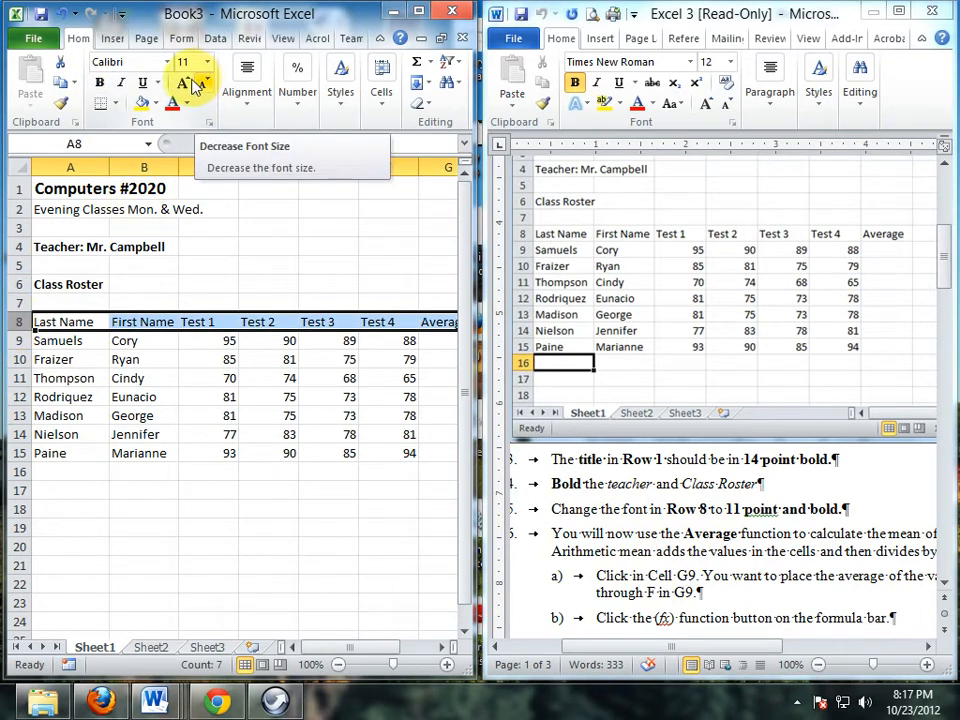
click(100, 83)
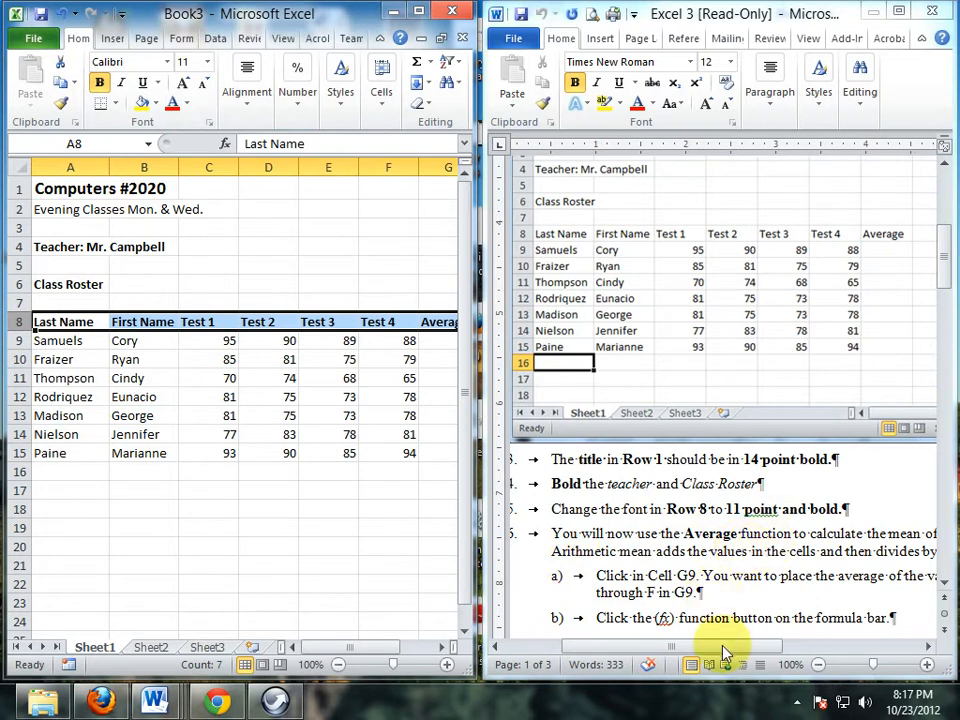
- Select cell G9, the Average cell for the first student, following the assignment's Average function instructions
mouse_move(723, 646)
mouse_down()
mouse_move(805, 652)
mouse_move(730, 652)
mouse_move(741, 650)
mouse_up()
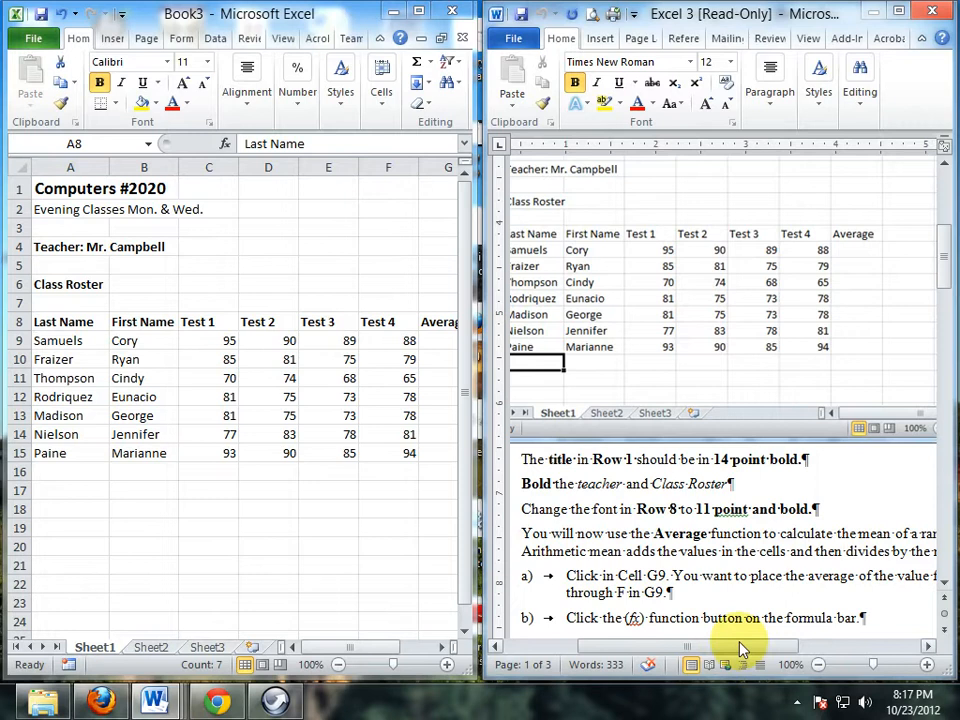
drag(741, 650, 718, 643)
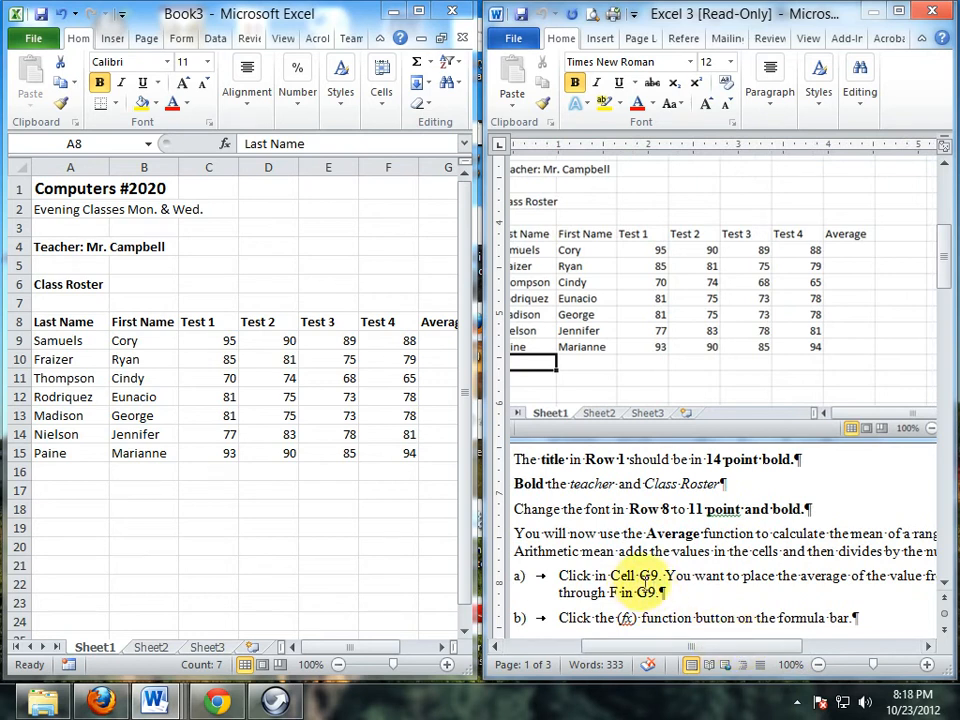
drag(690, 648, 702, 656)
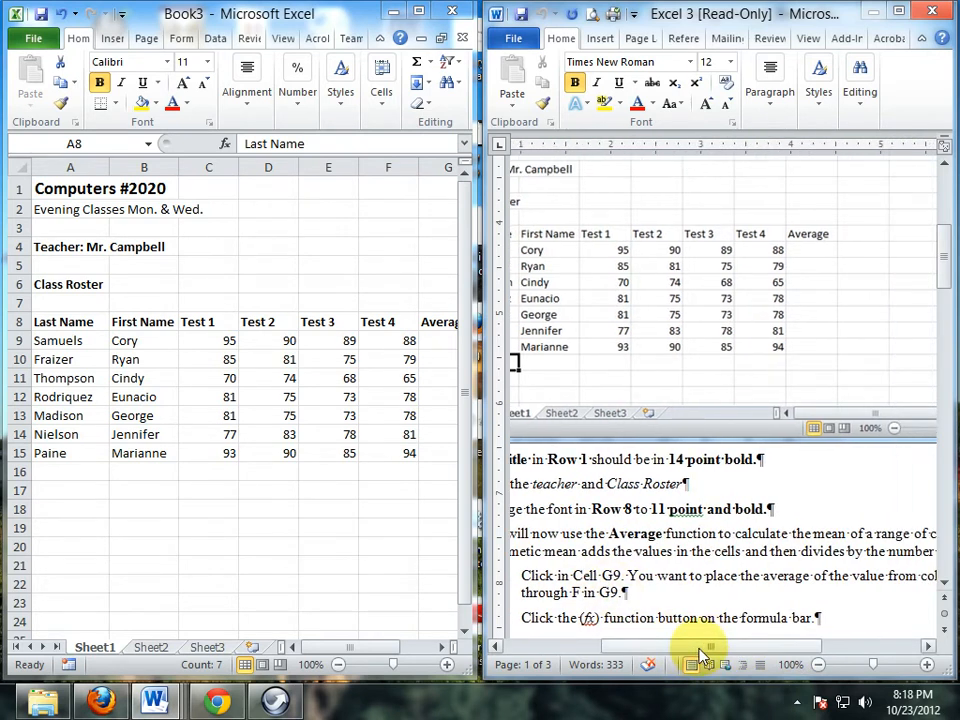
click(441, 336)
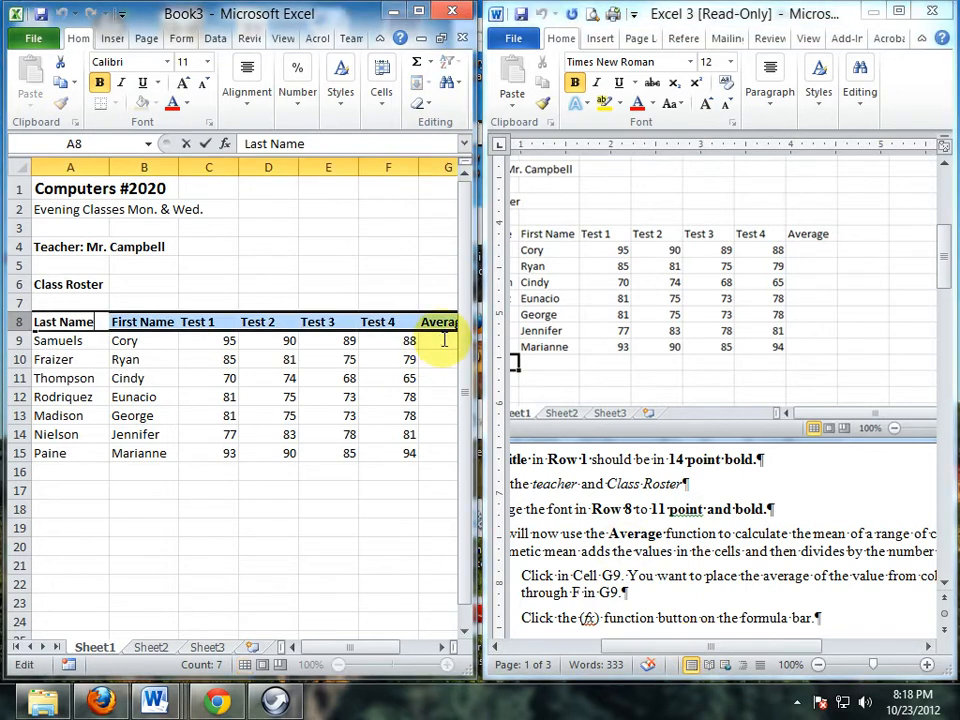
click(440, 339)
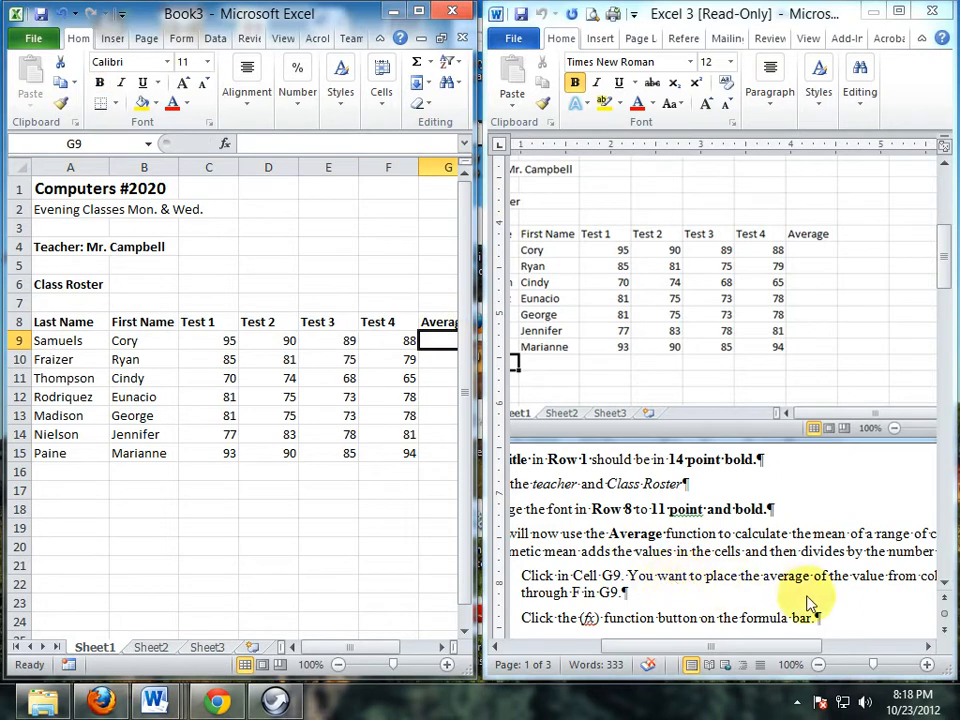
- Calculate the first student's average in G9 with the AVERAGE function over C9:F9, and copy the formula down to G10:G15
drag(778, 652, 753, 655)
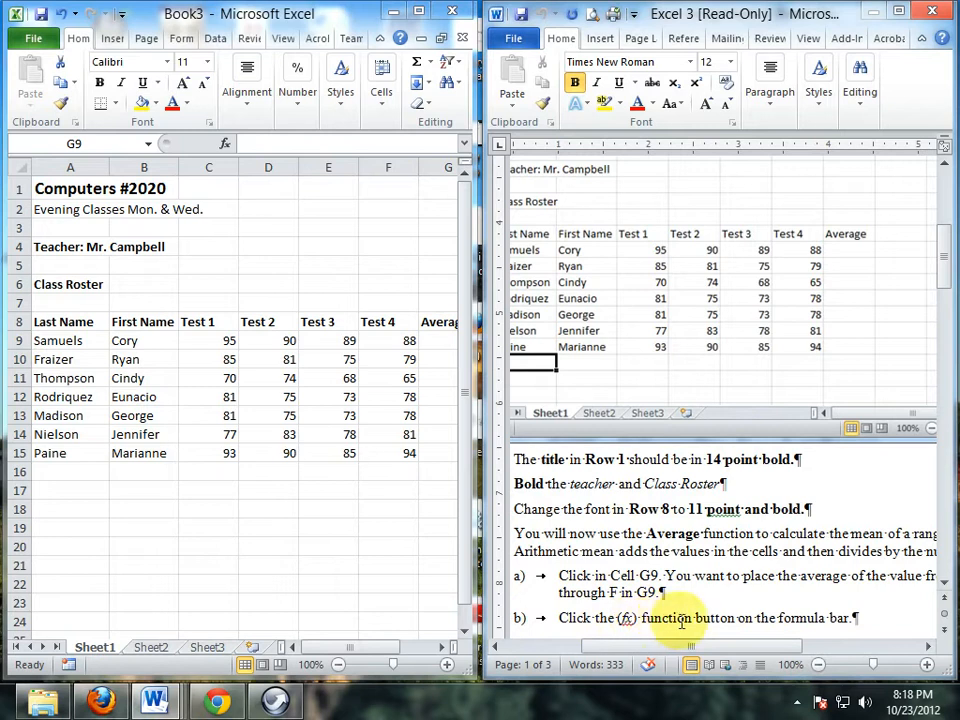
drag(755, 646, 762, 646)
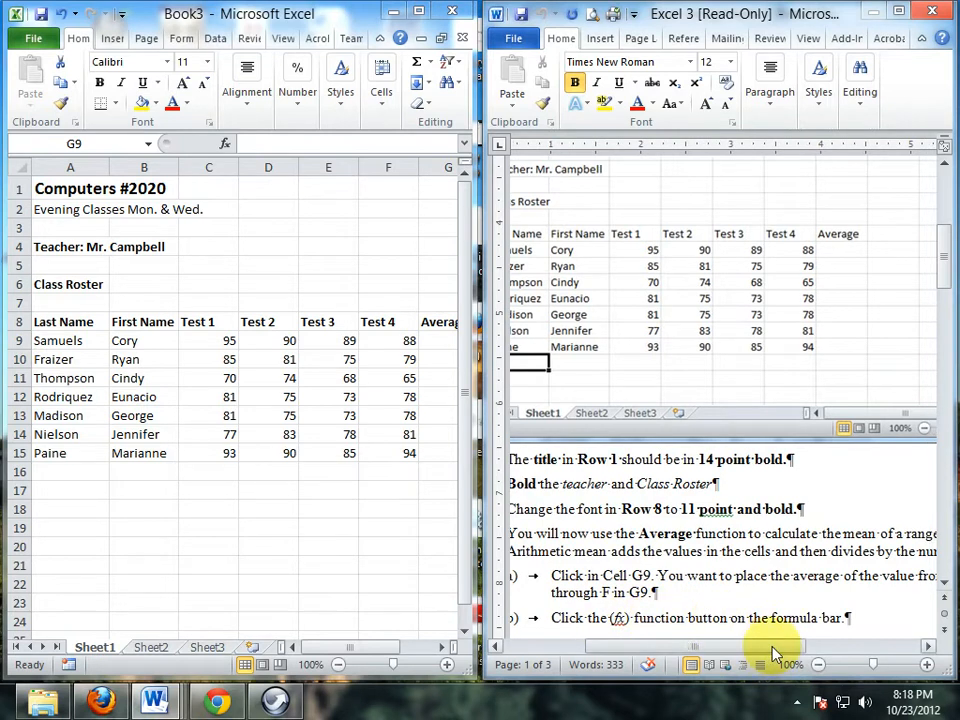
click(945, 586)
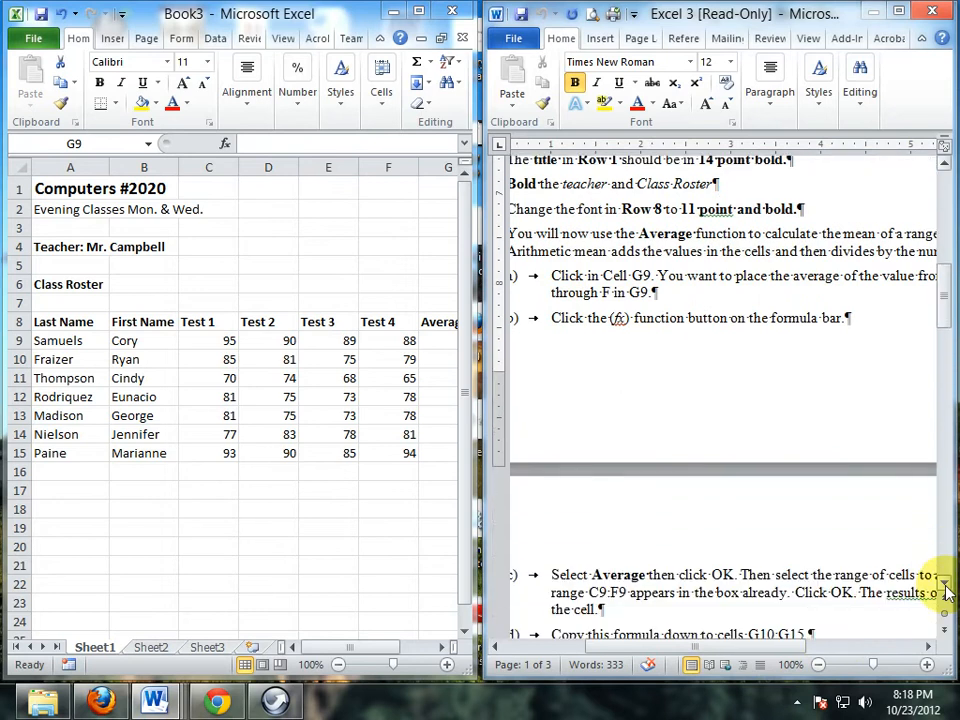
click(945, 586)
click(945, 586)
drag(712, 647, 682, 647)
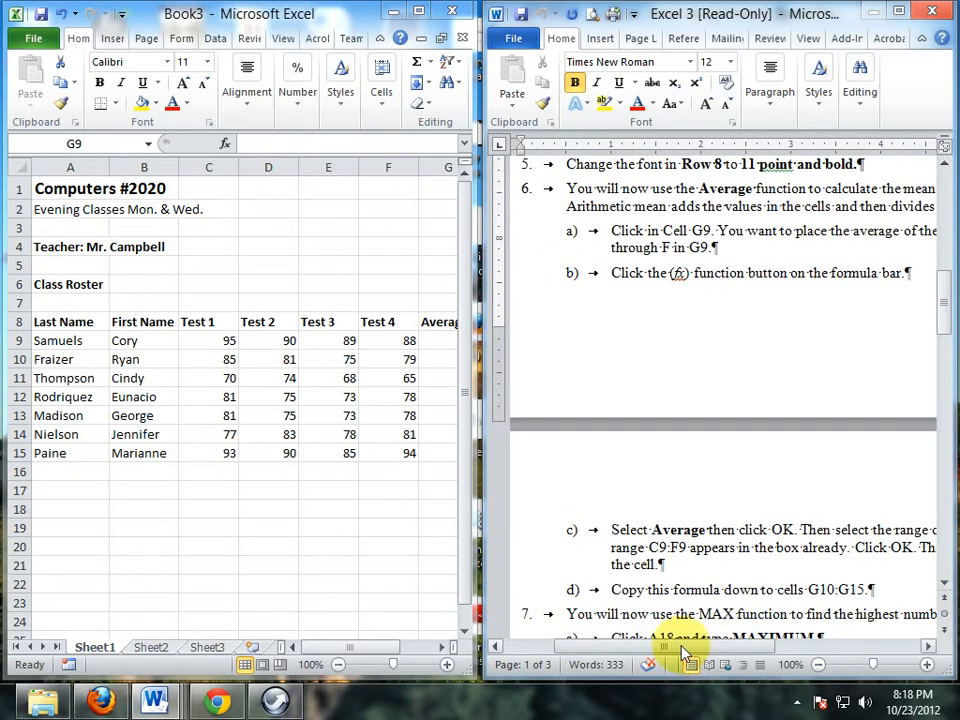
click(226, 147)
click(226, 147)
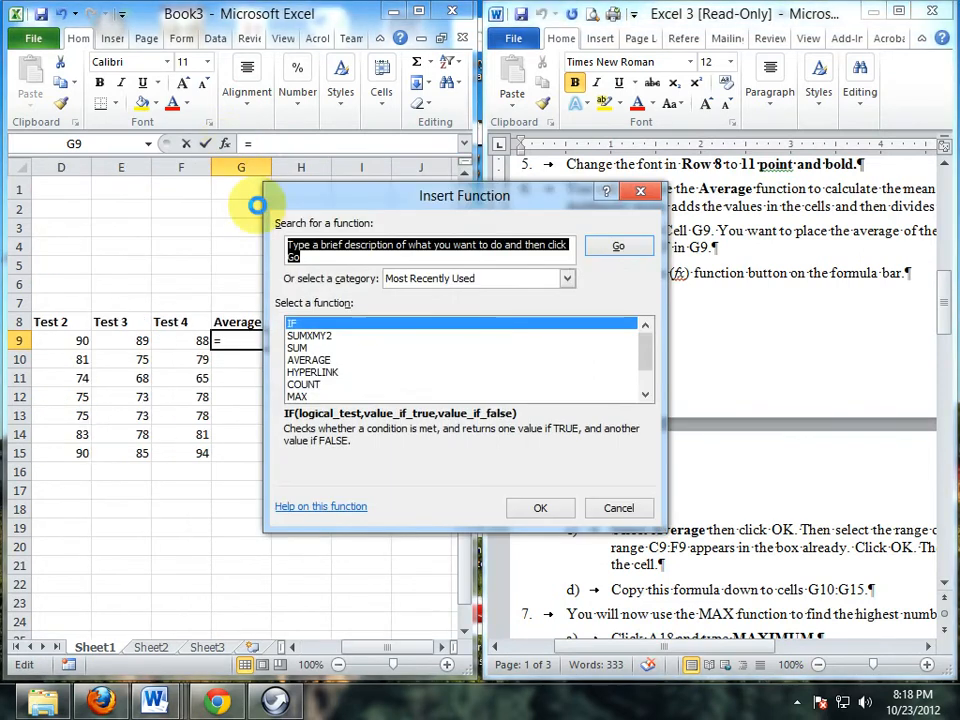
click(320, 361)
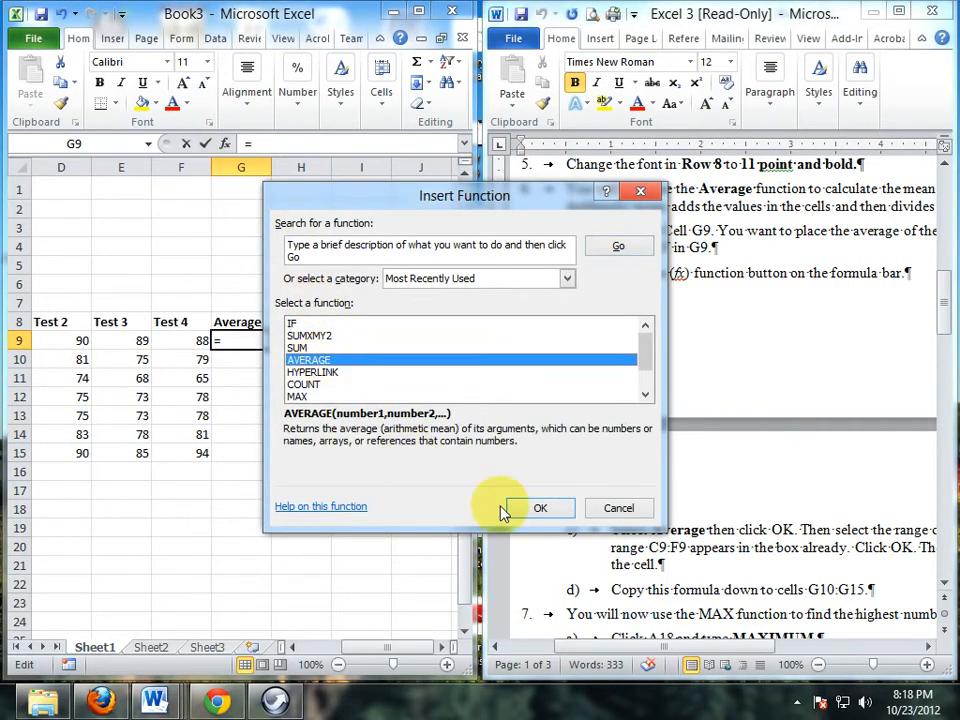
click(540, 508)
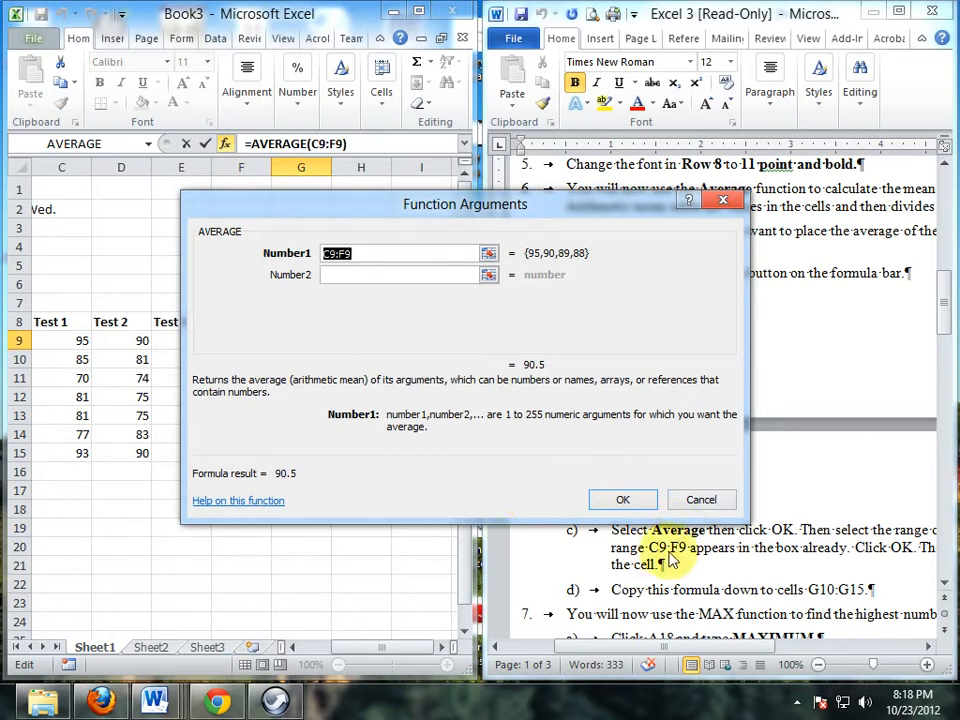
click(622, 500)
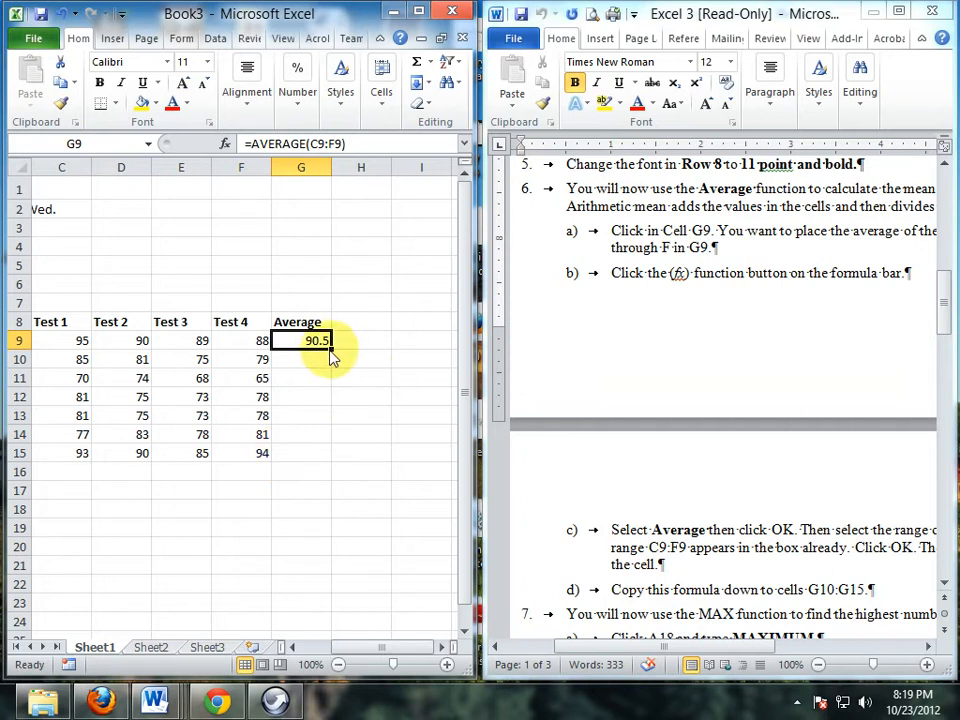
drag(331, 357, 332, 358)
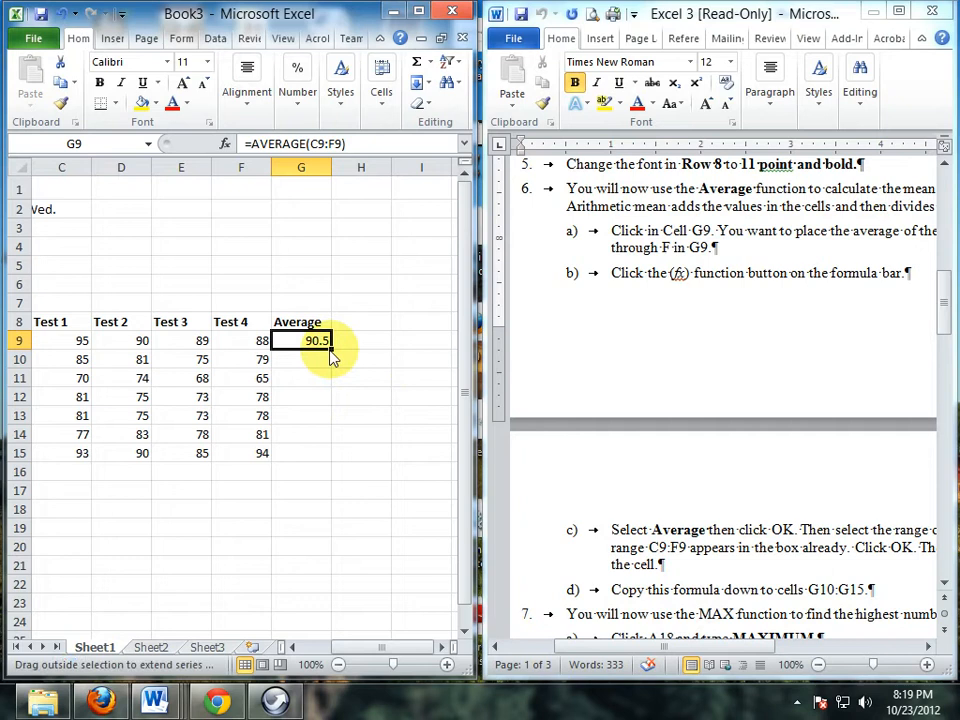
drag(331, 357, 348, 466)
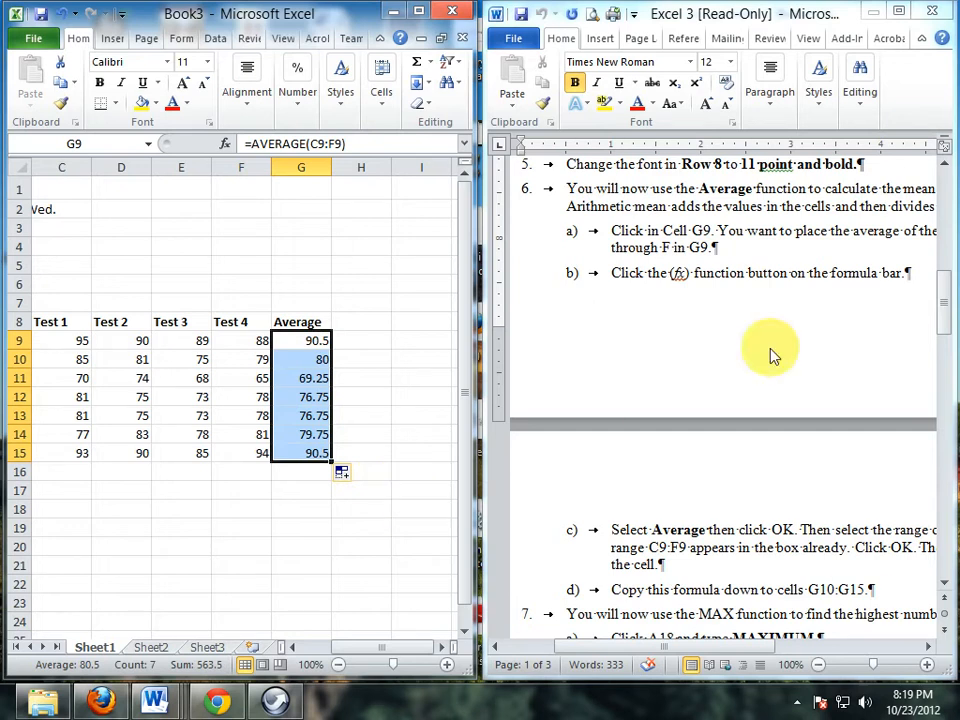
- Enter the row labels MAXIMUM in A18 and MINIMUM in A19, as the assignment's instruction 7 asks
drag(945, 345, 946, 382)
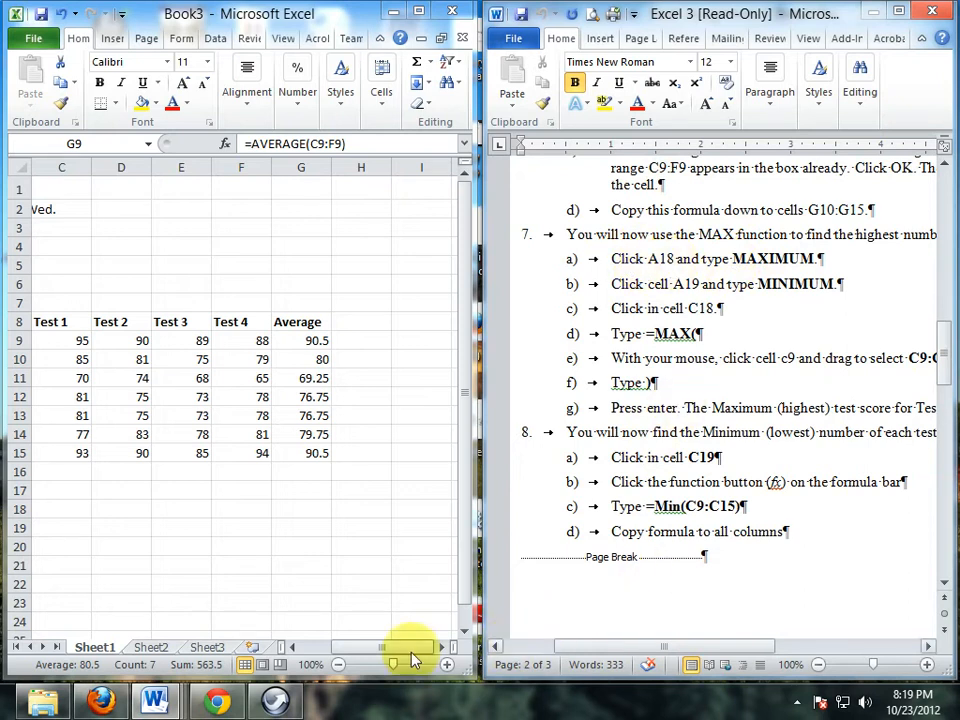
drag(396, 650, 340, 648)
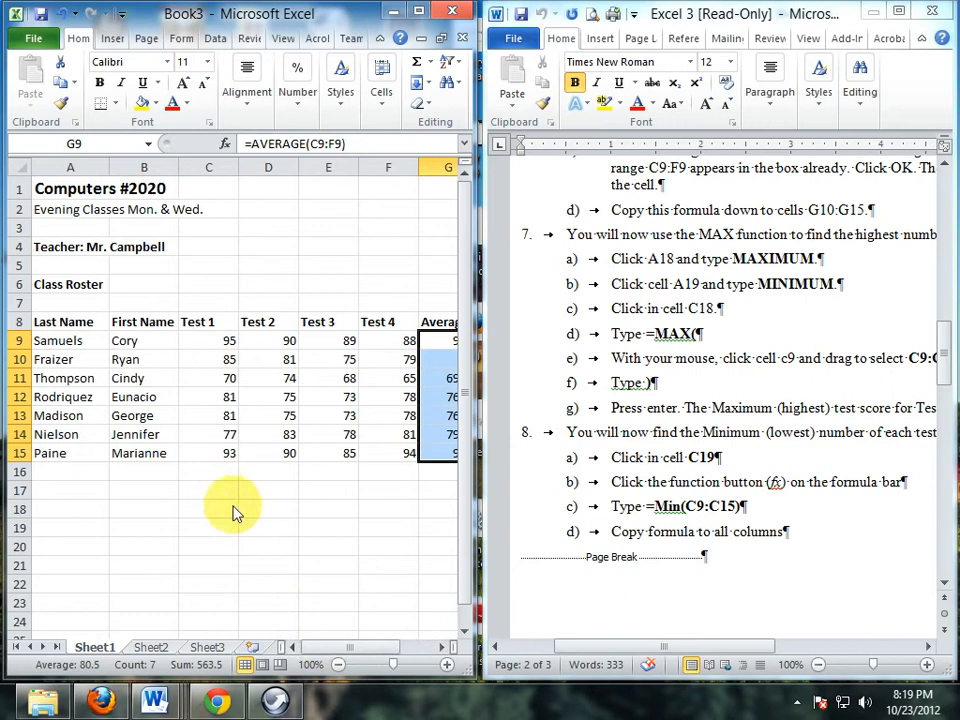
click(97, 516)
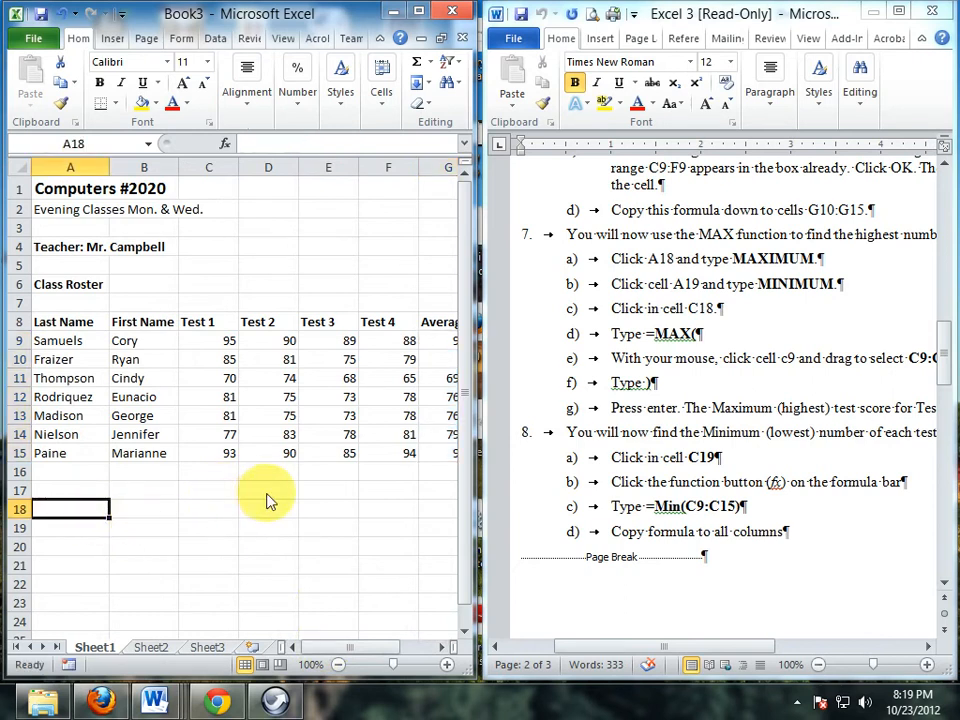
text(MAZ)
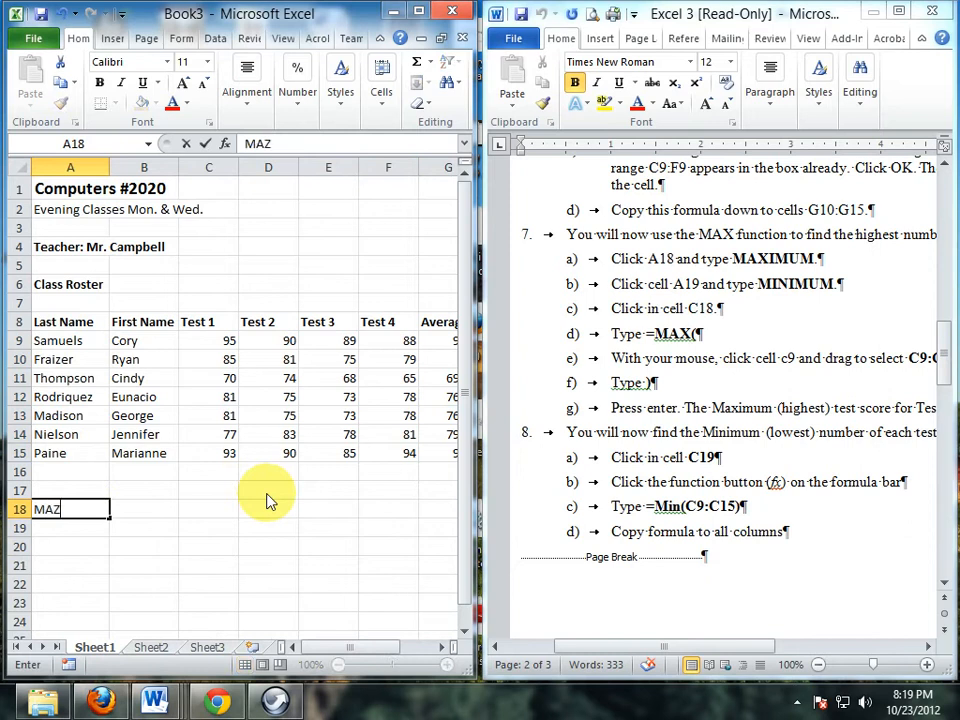
key(BackSpace)
text(XIMUM)
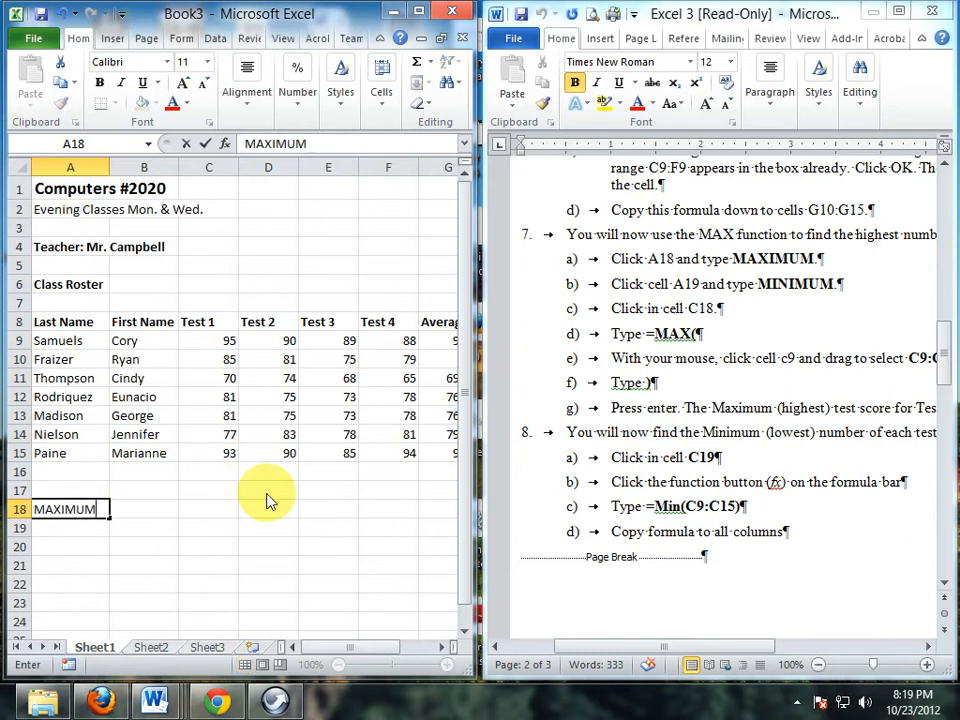
key(Return)
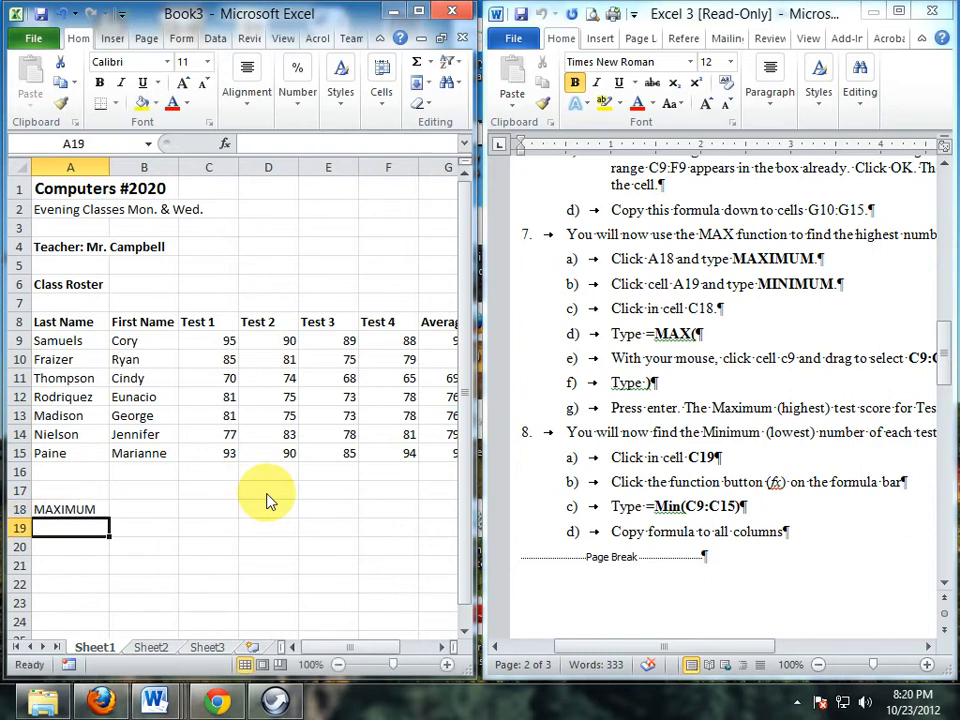
text(M)
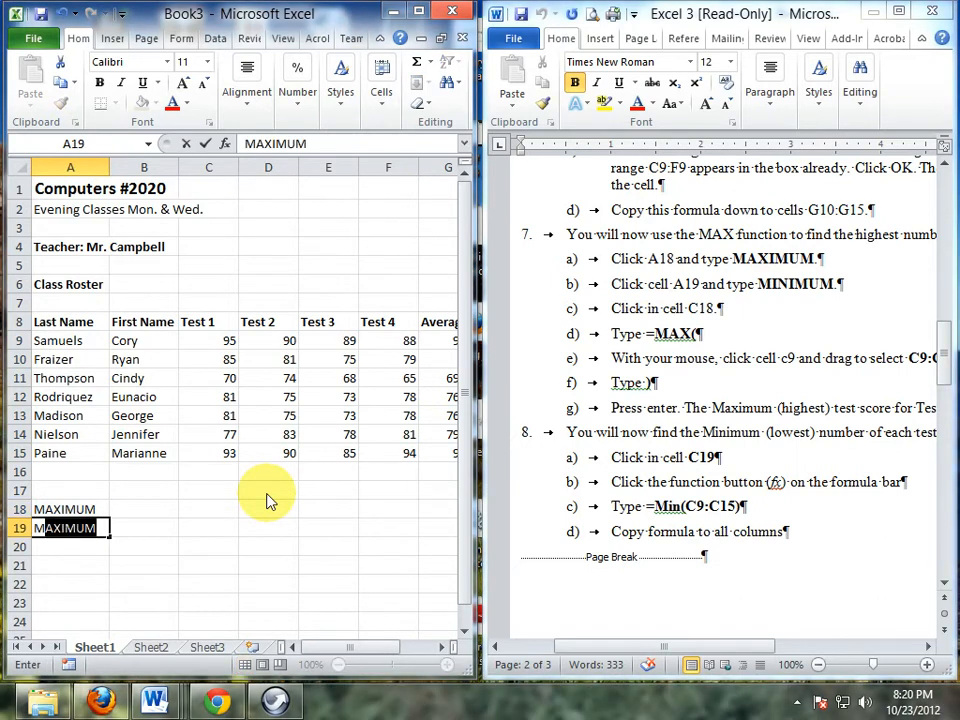
text(INIMUM)
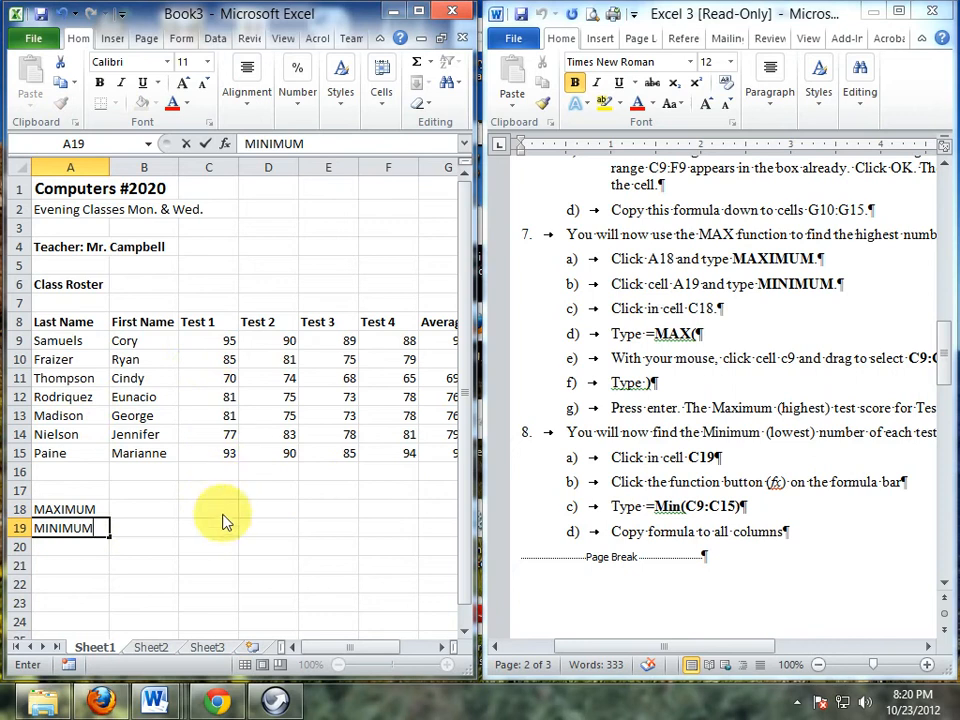
- Find the highest Test 1 score in C18 with a MAX formula over the range C9:C15
click(224, 513)
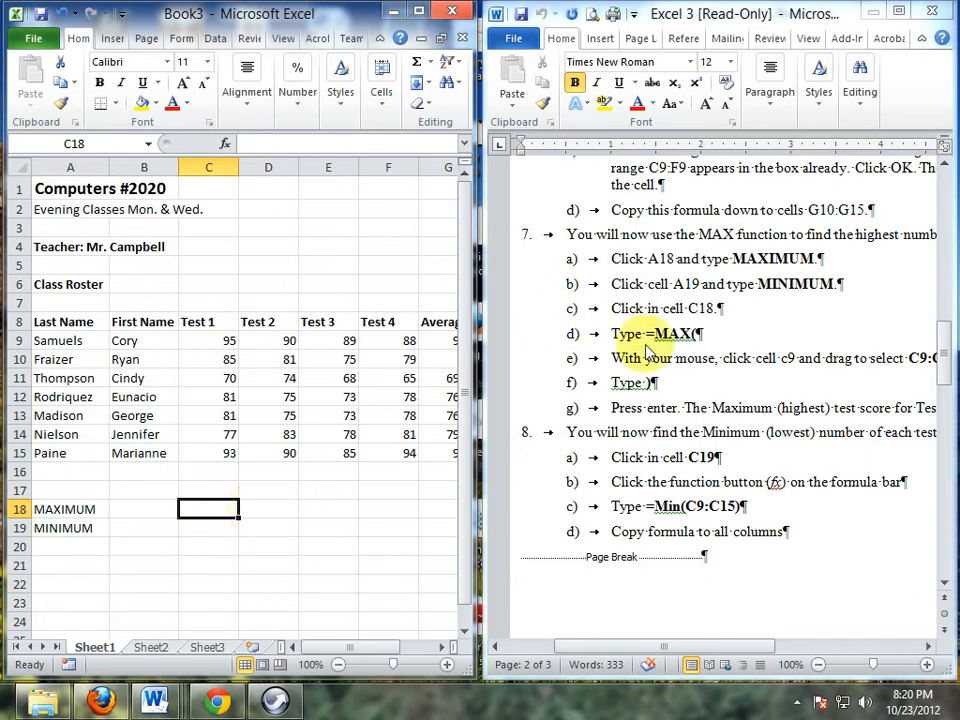
text(=)
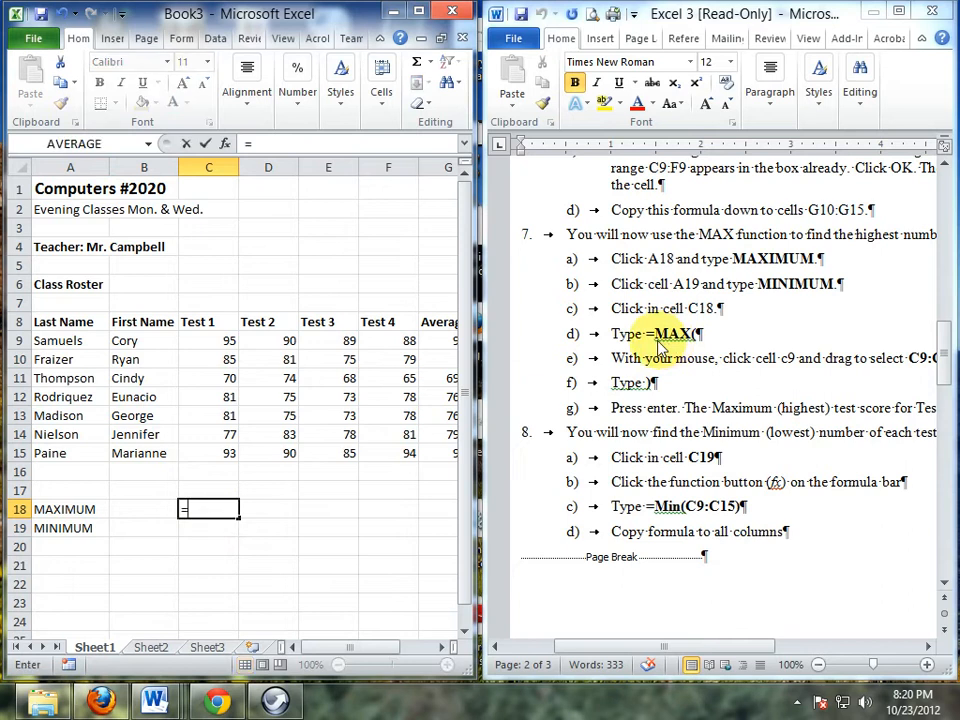
text(MAX)
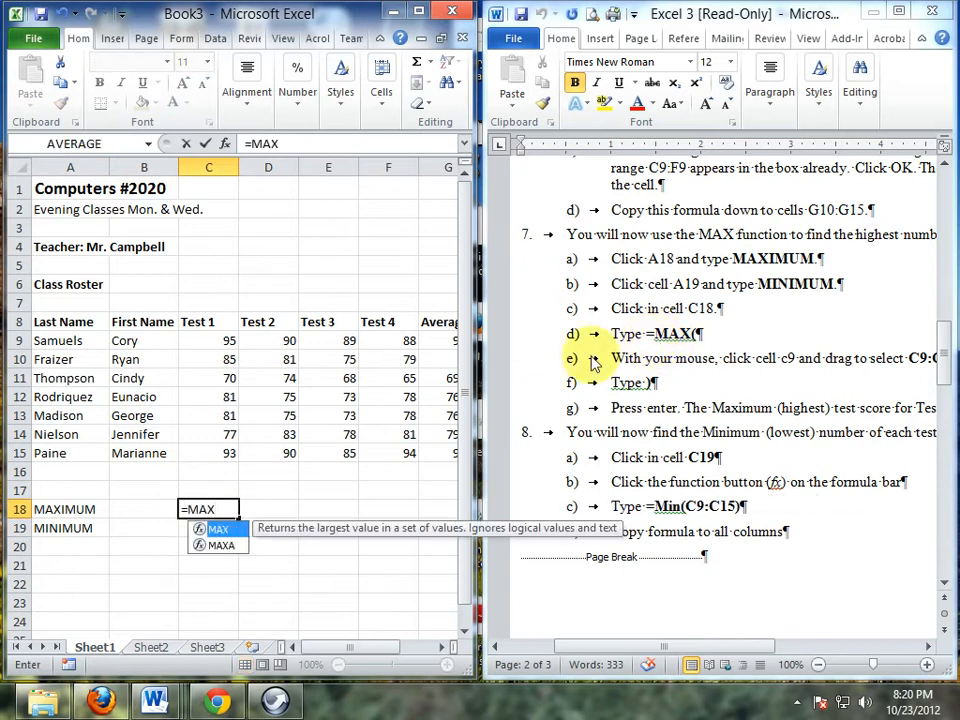
double_click(219, 531)
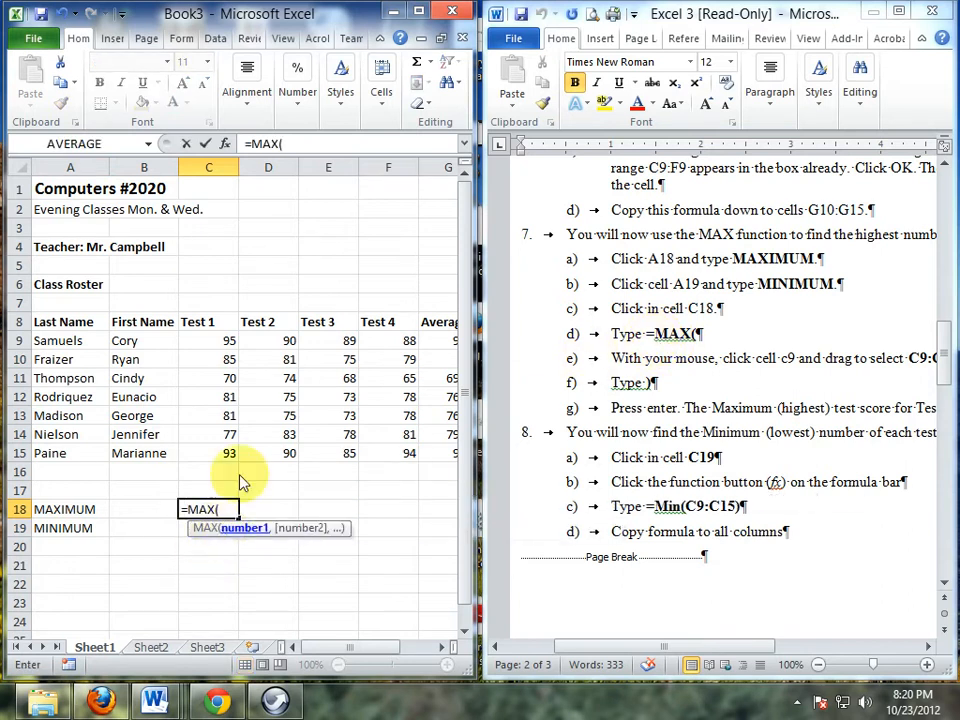
drag(230, 342, 240, 452)
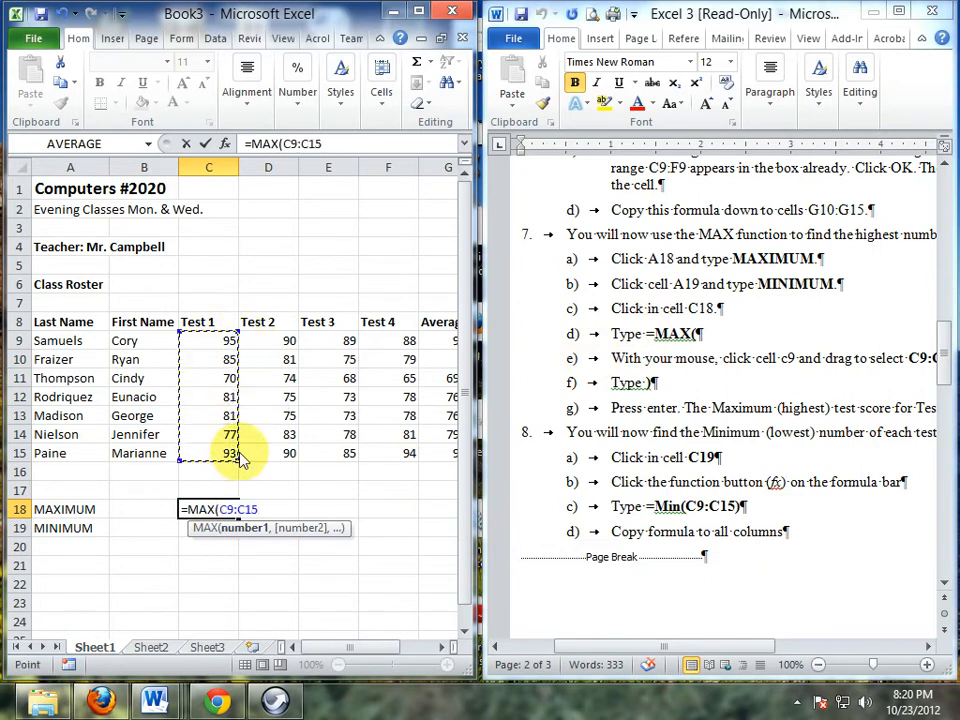
key(Return)
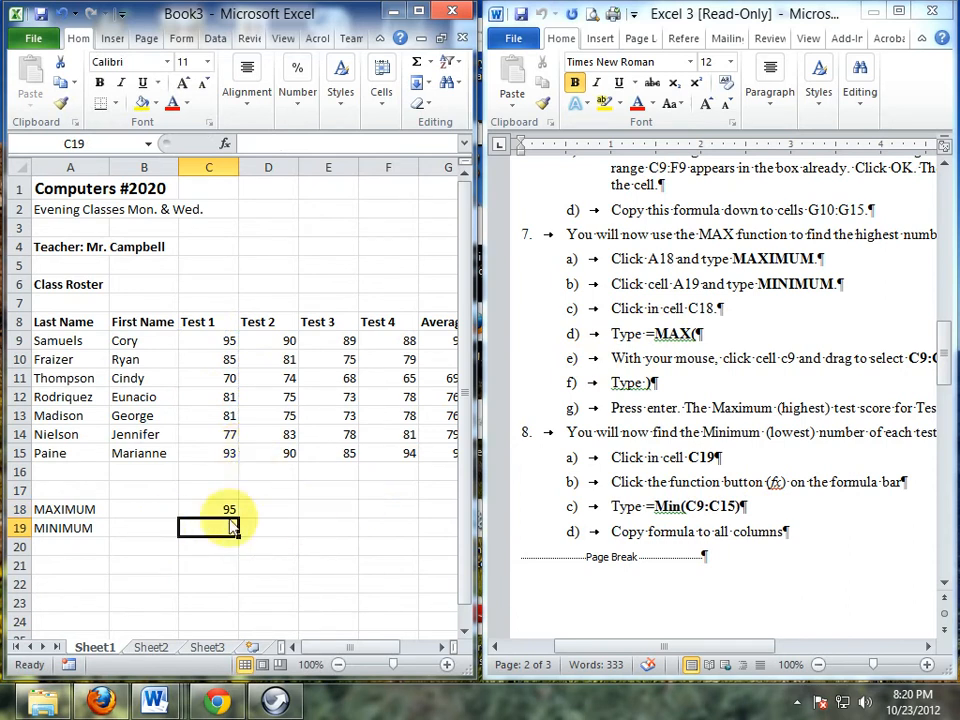
- Find the lowest Test 1 score in C19 with a MIN formula over C9:C15, and compare both results with the listed scores
text(=)
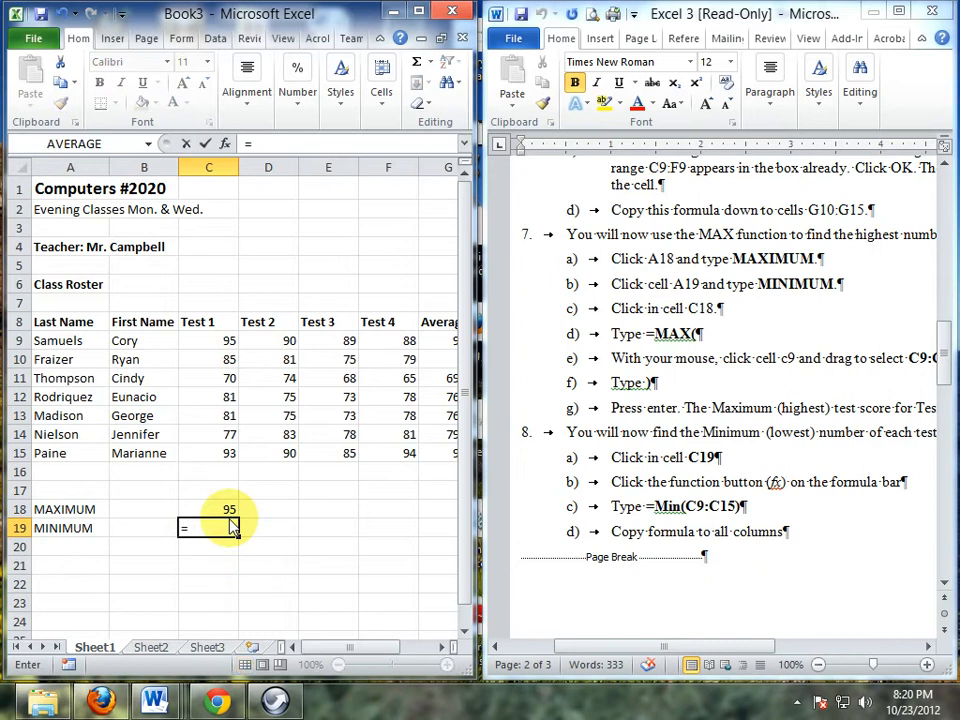
text(MIN)
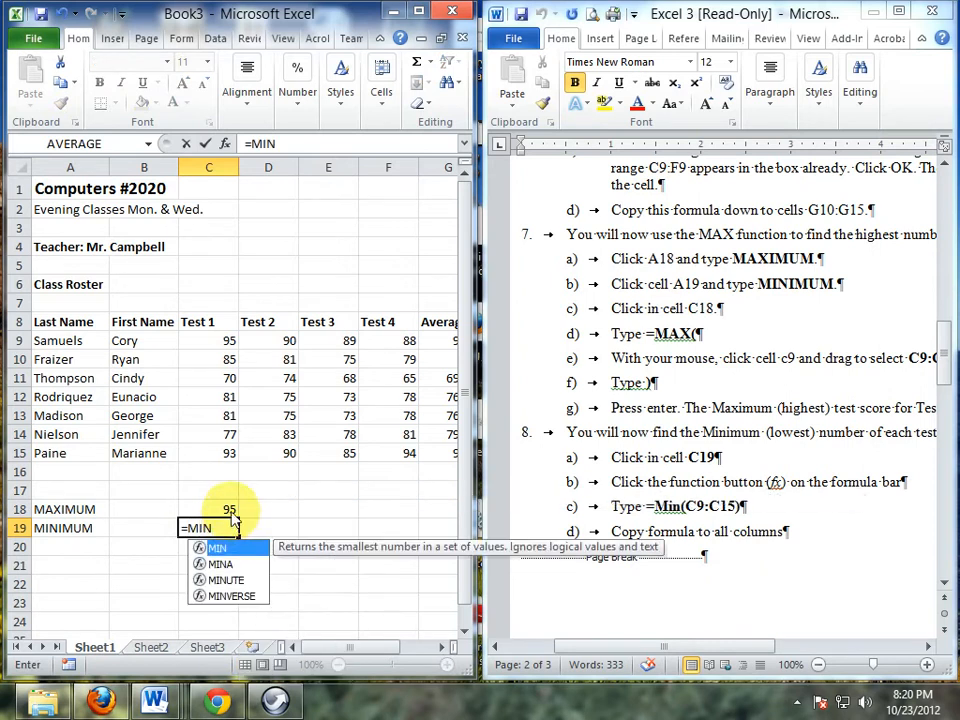
text(()
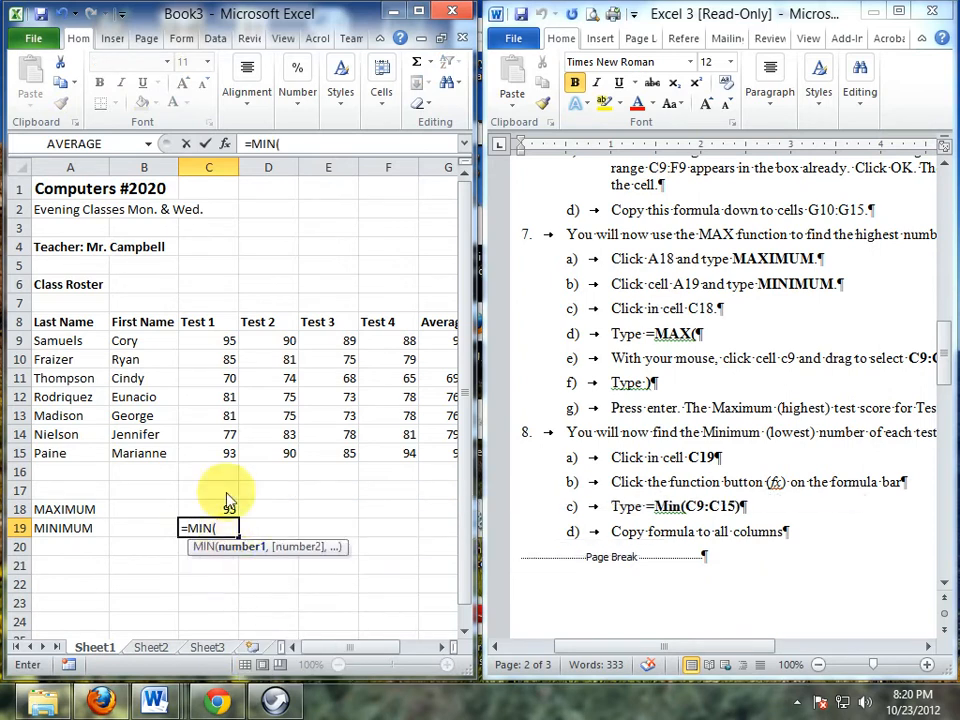
drag(218, 345, 224, 456)
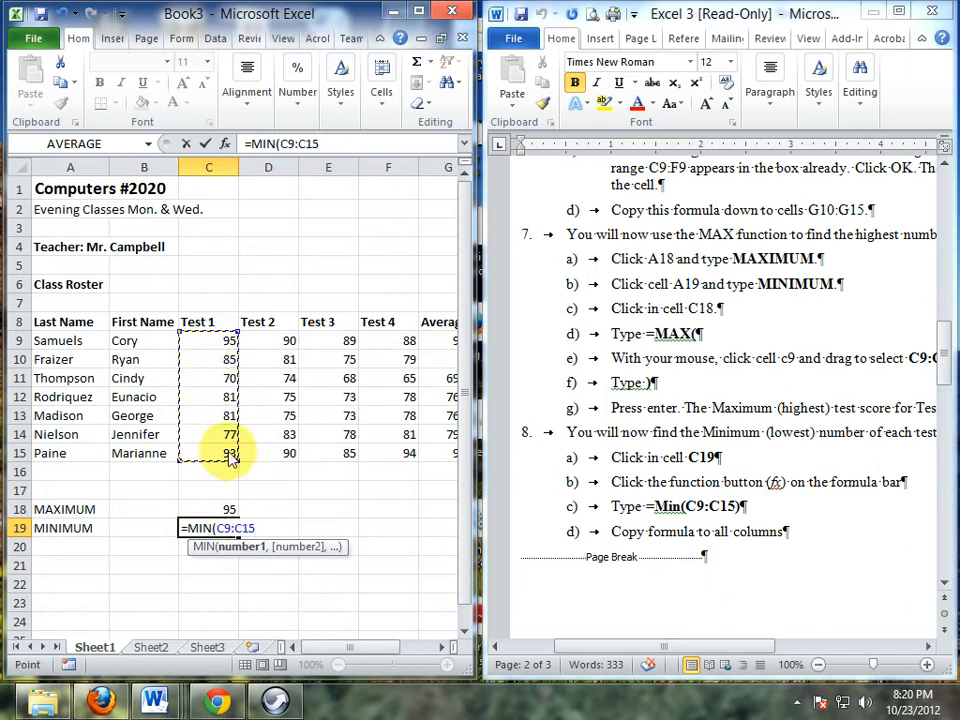
key(Return)
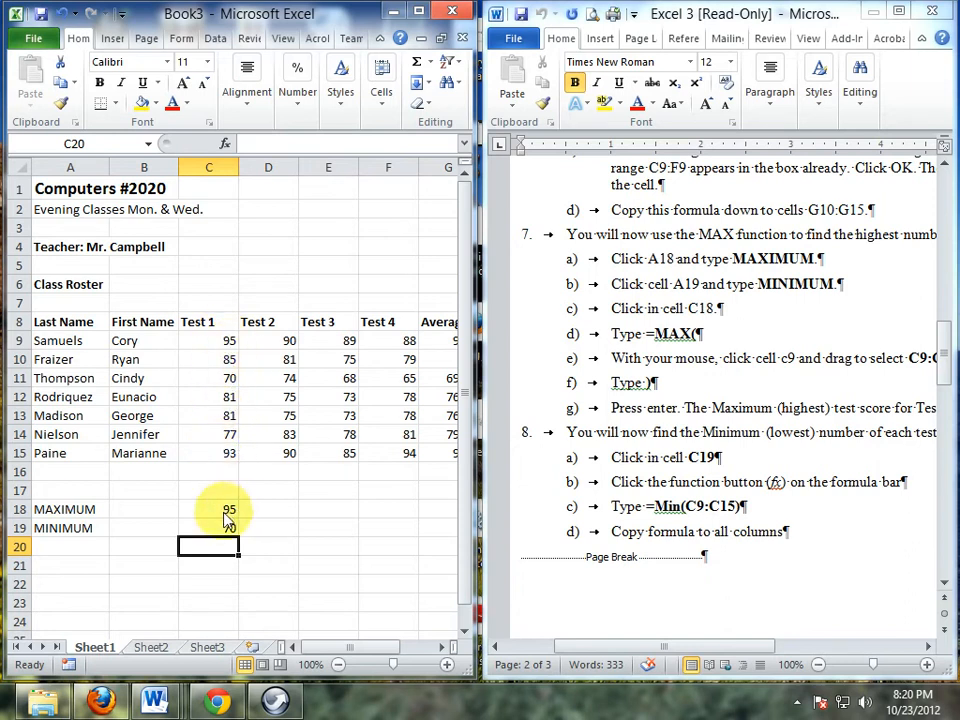
click(215, 343)
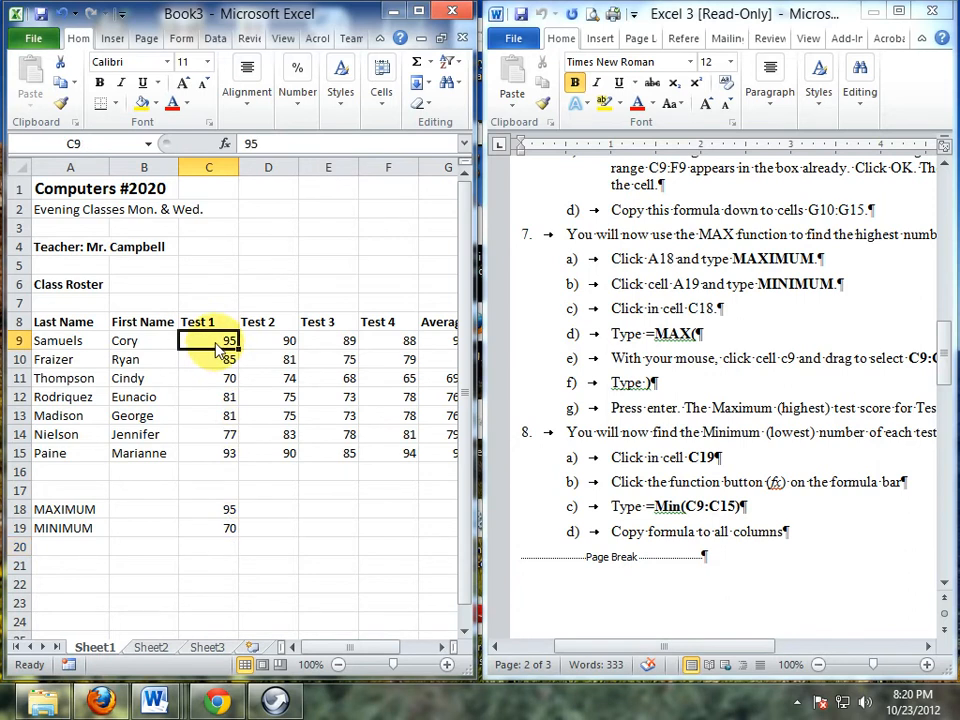
click(229, 532)
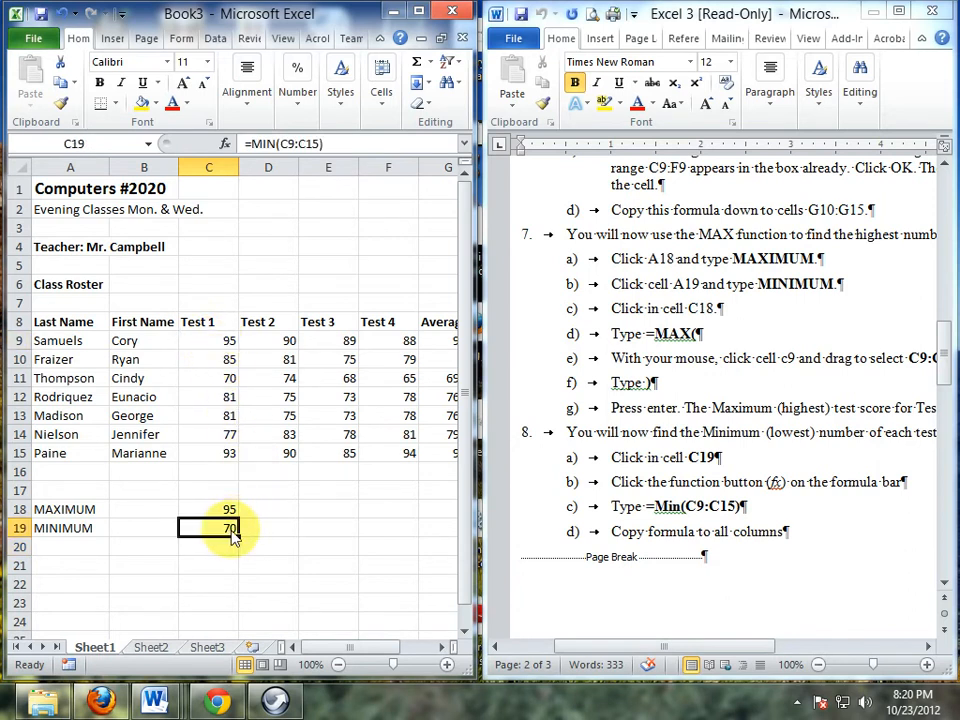
click(227, 381)
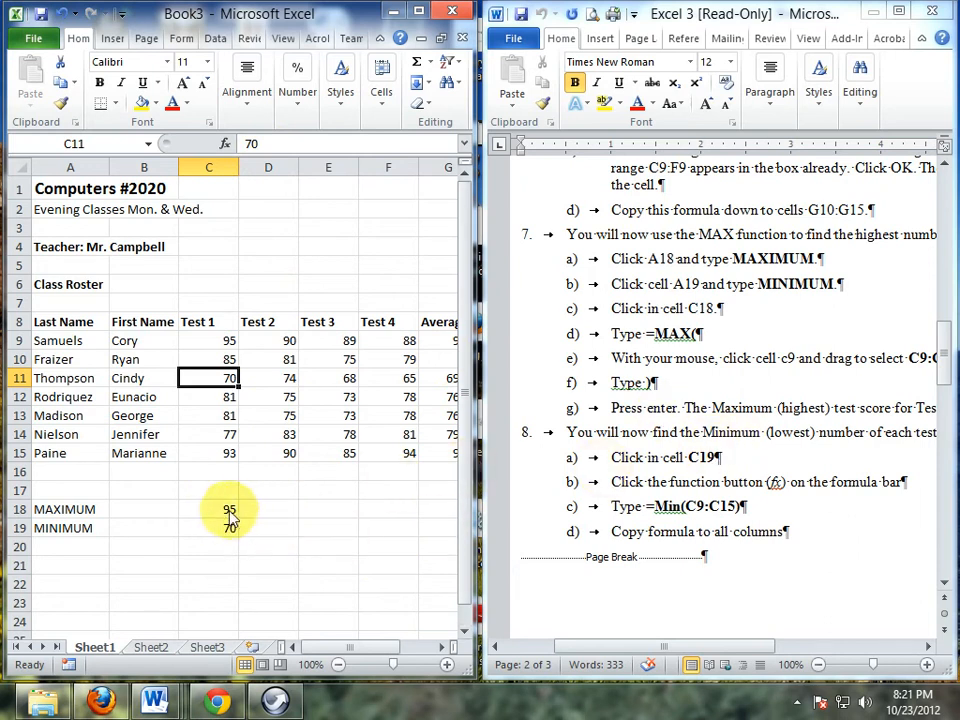
- Copy the MAX and MIN formulas from C18:C19 across to columns D through F for the remaining tests
drag(231, 514, 231, 531)
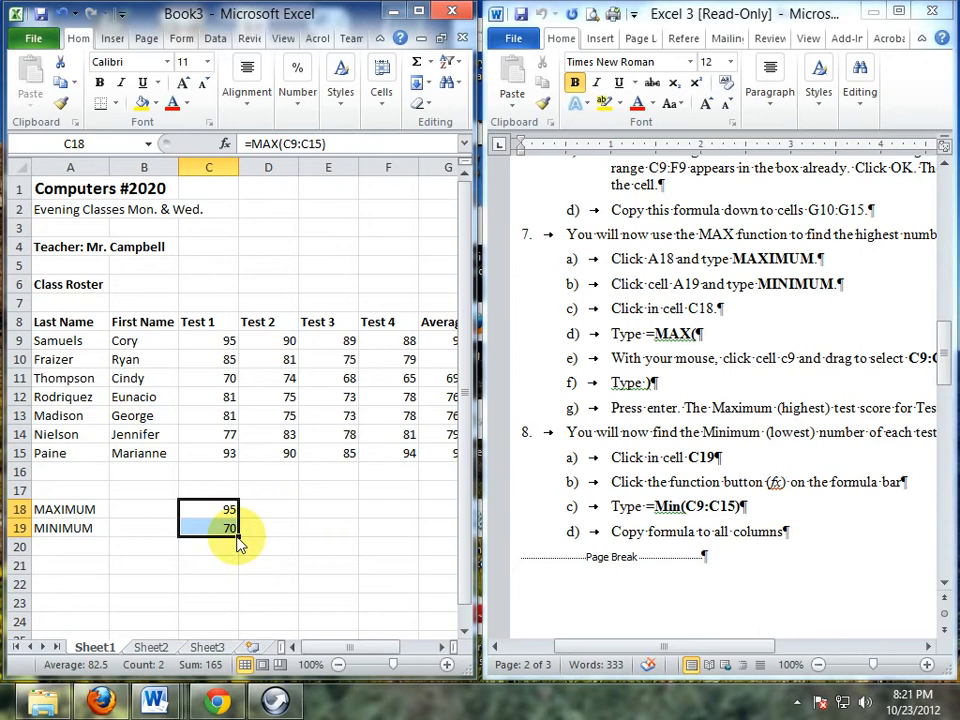
drag(238, 543, 402, 546)
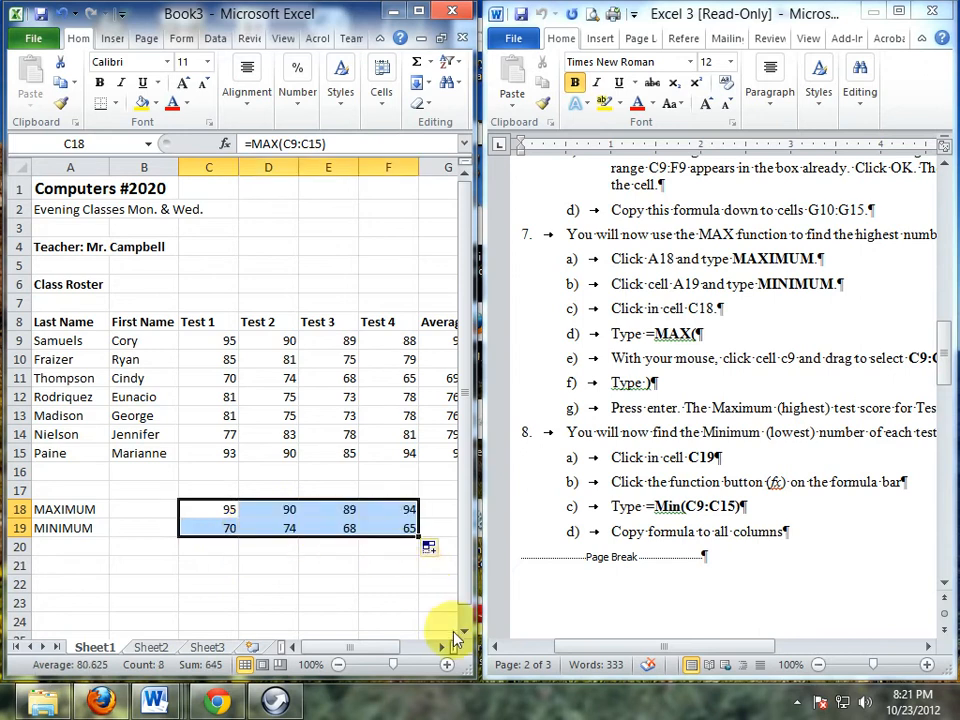
click(342, 601)
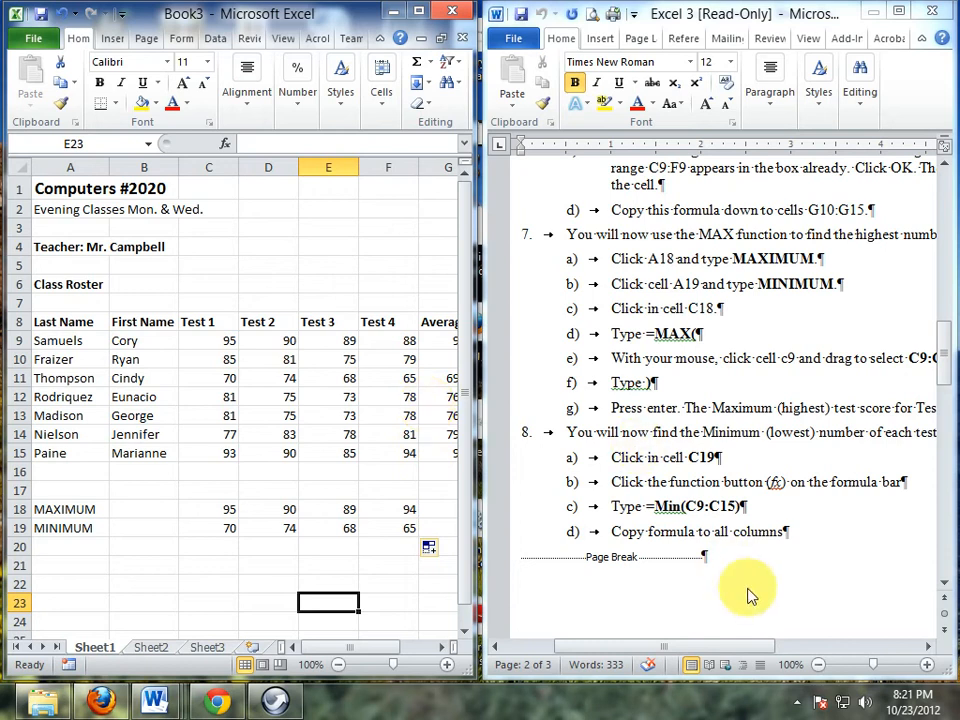
- Enter the row label NUMBER OF TESTS in A21, as the assignment's instruction 9 asks
scroll(755, 583, down, 4)
scroll(757, 583, down, 6)
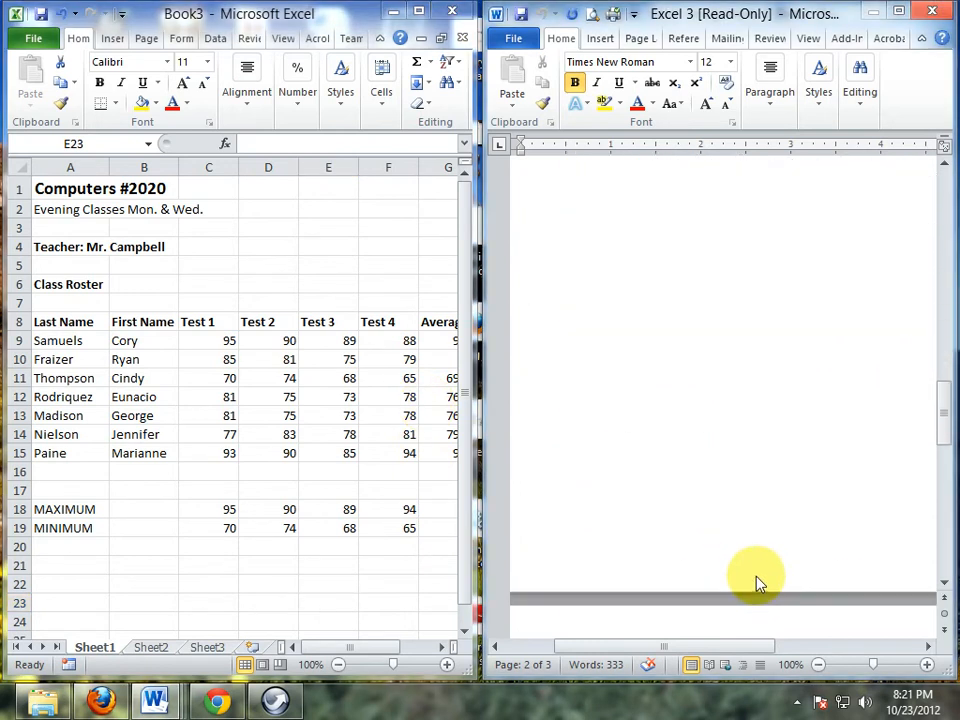
scroll(757, 583, down, 3)
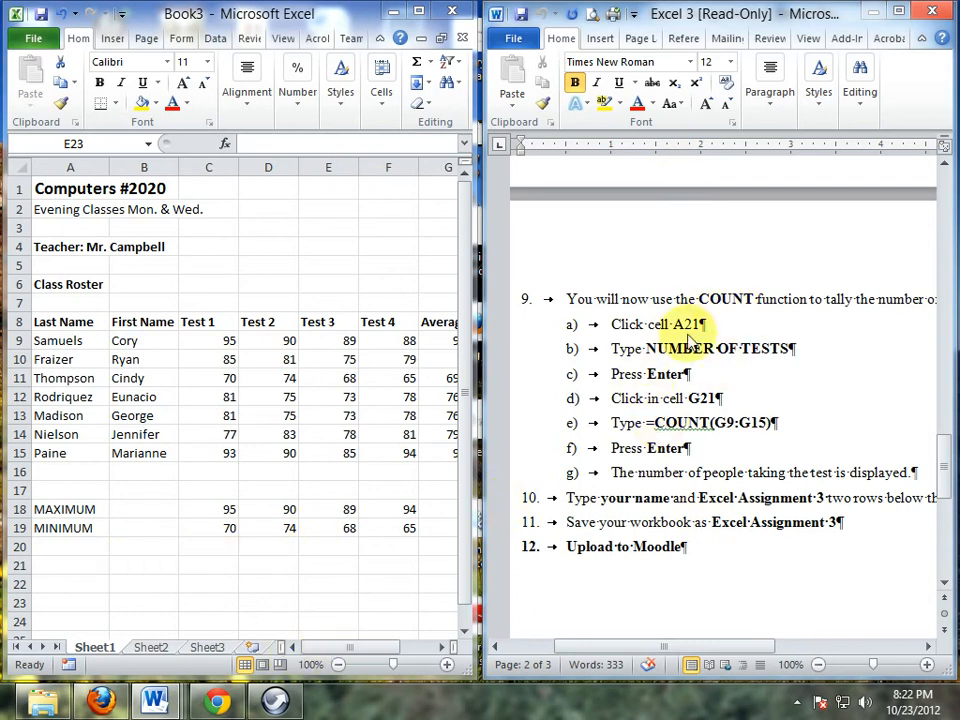
click(69, 566)
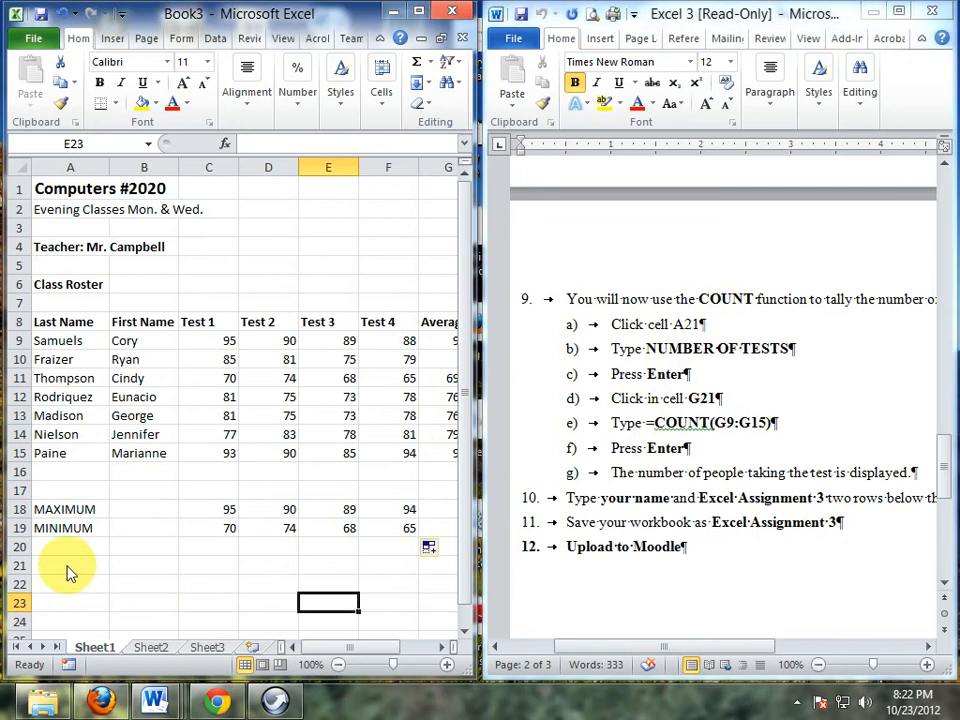
click(69, 568)
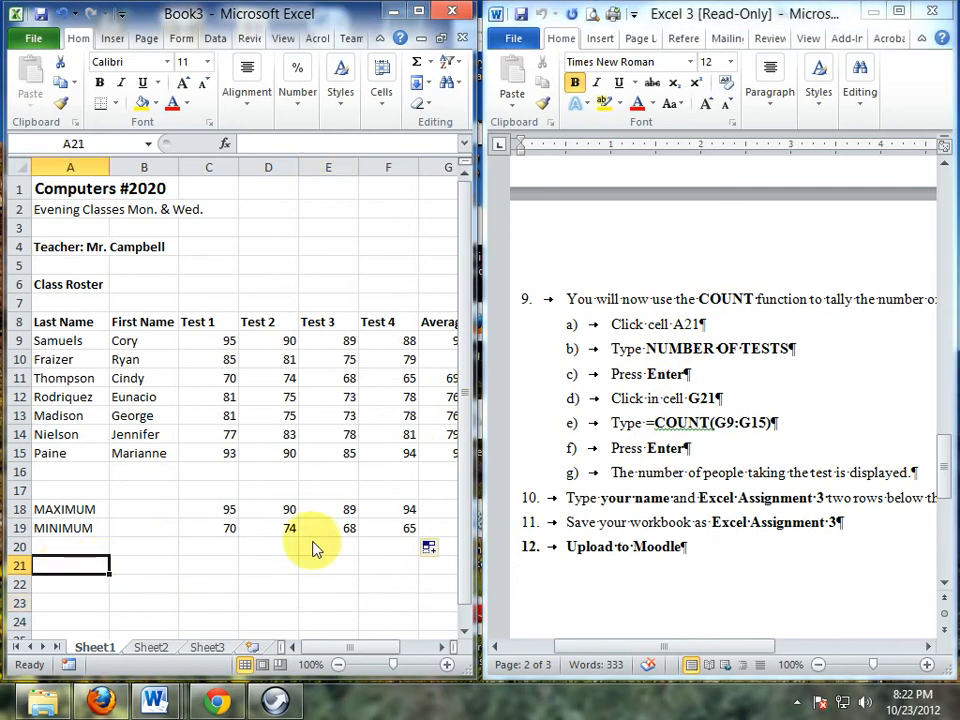
text(n)
key(BackSpace)
text(nu)
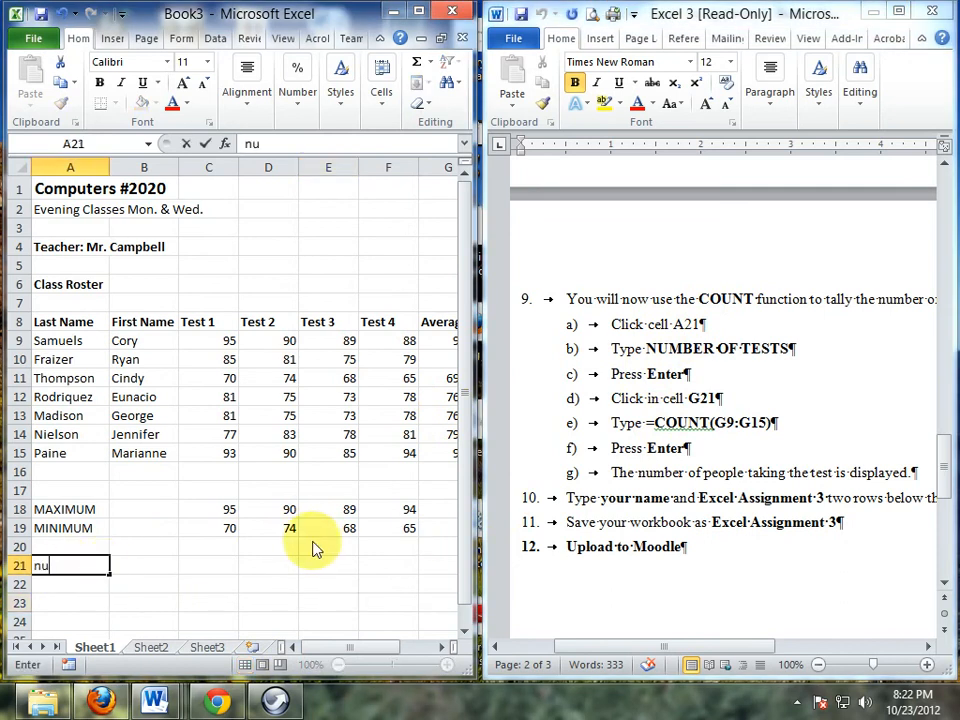
key(BackSpace)
key(BackSpace)
text(NUM)
text(BER OF TES)
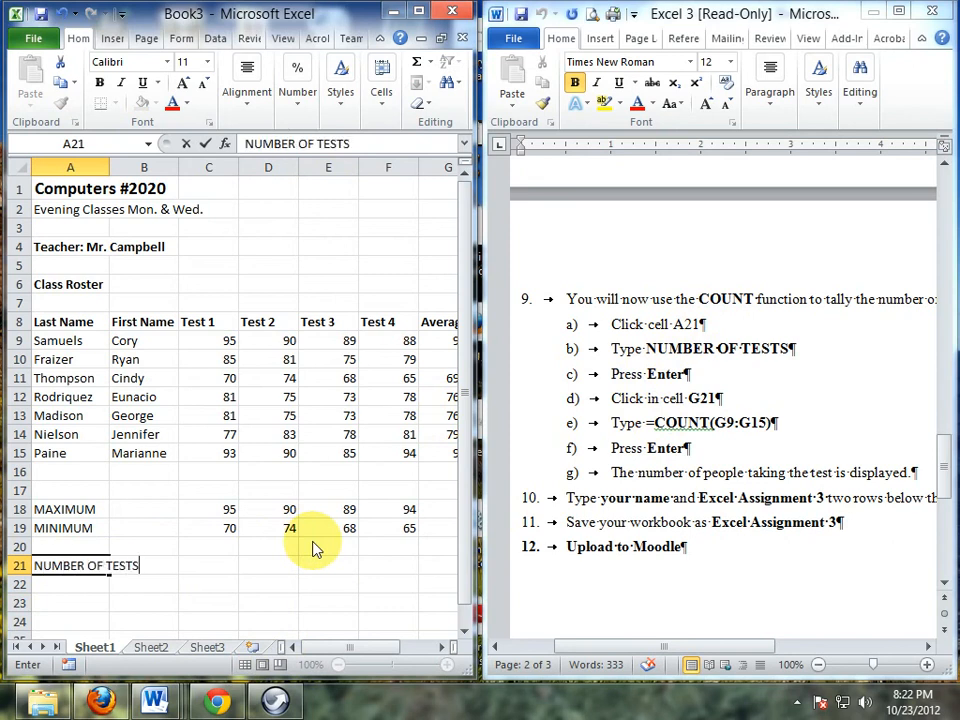
text(TS)
key(Return)
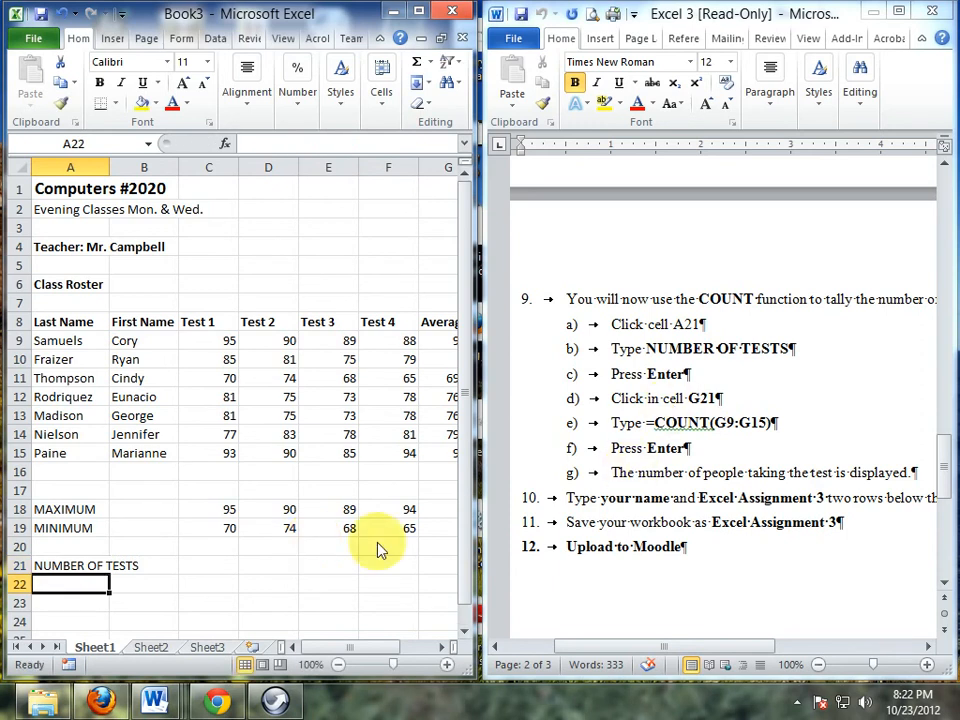
- Count the student averages in G21 with a COUNT formula over the range G9:G15
click(443, 552)
click(445, 566)
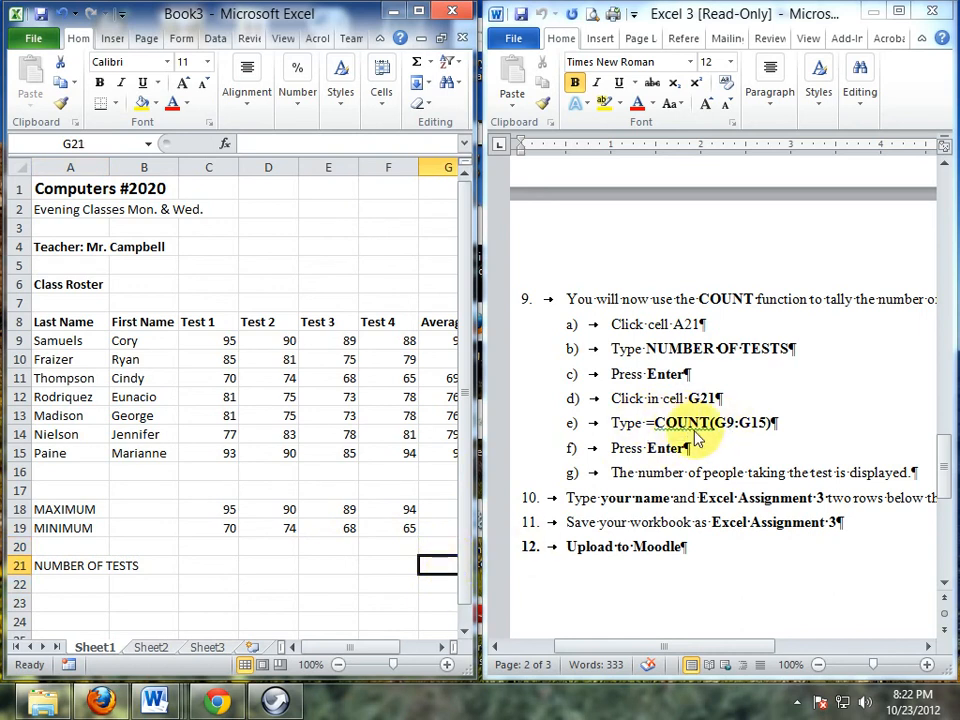
text(=C)
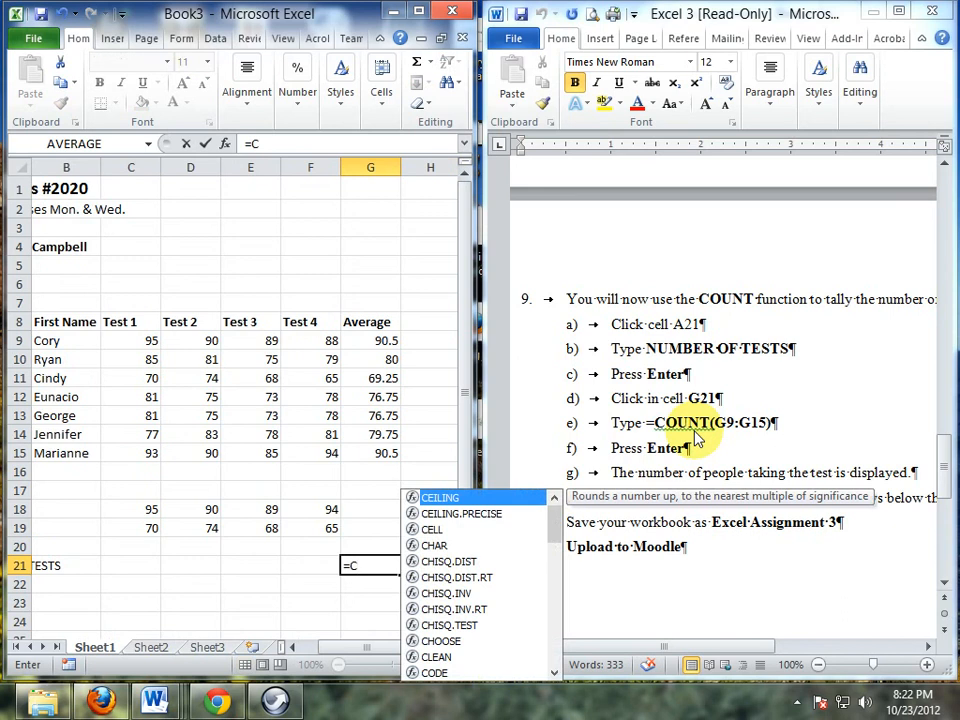
text(OUNT)
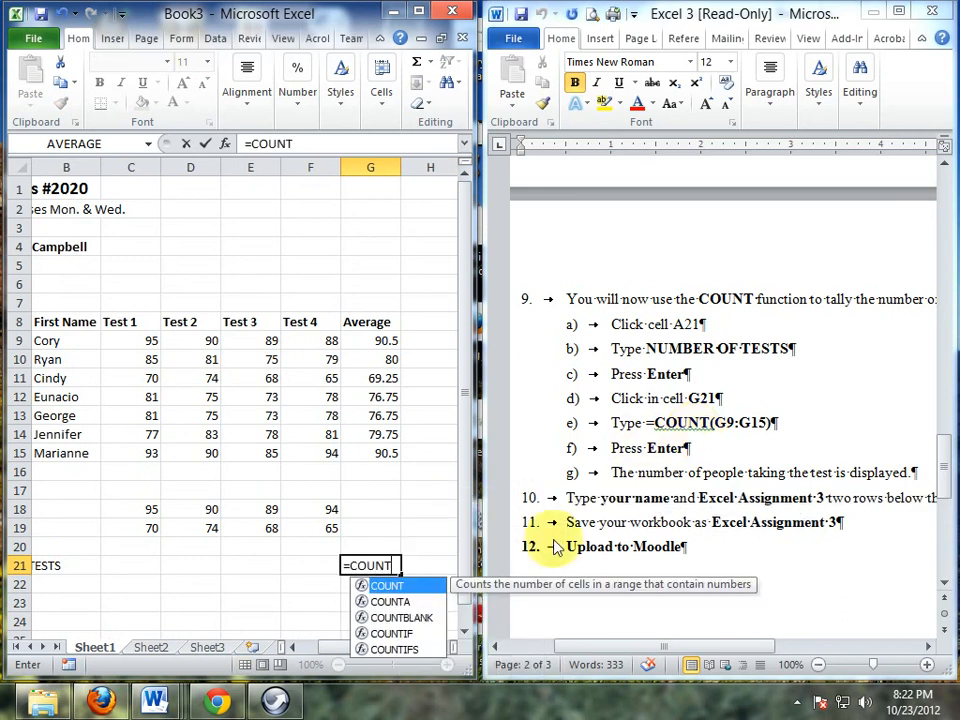
double_click(390, 586)
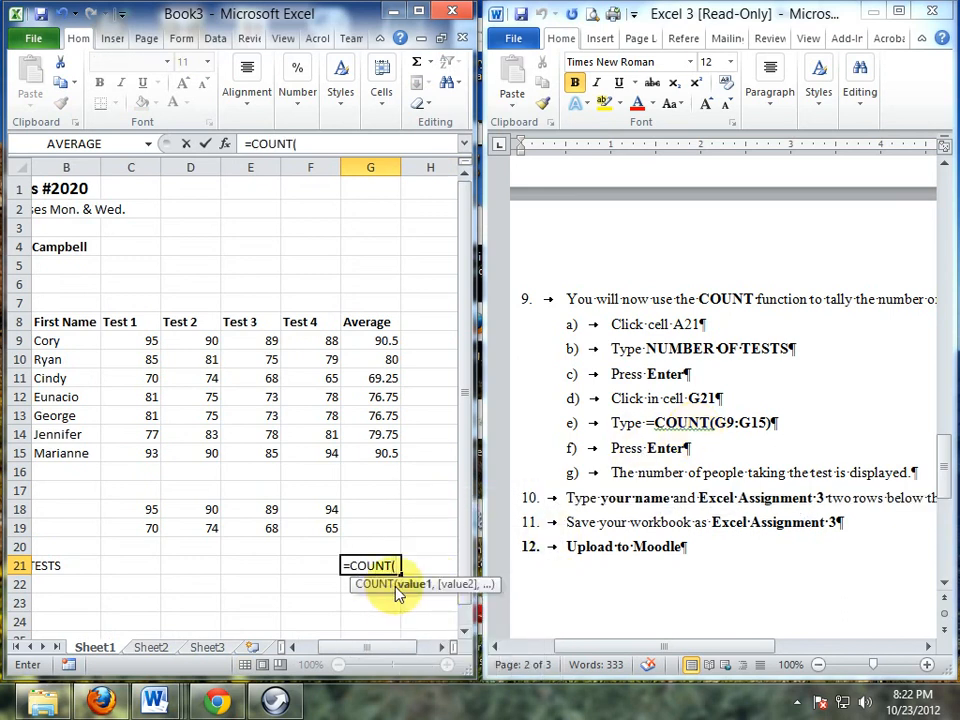
drag(375, 342, 388, 461)
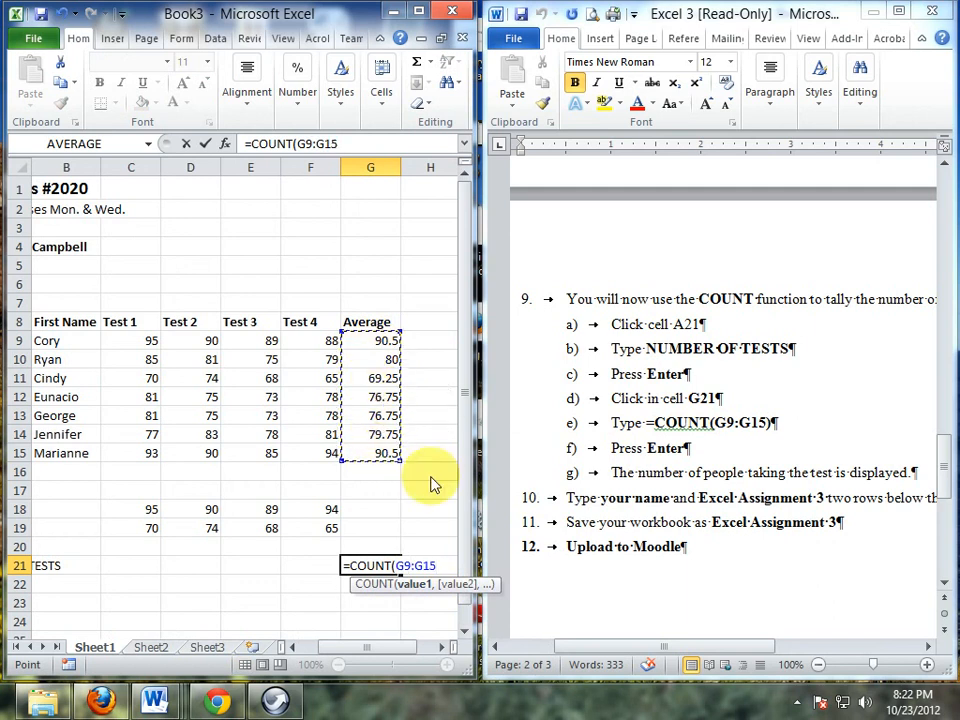
key(Return)
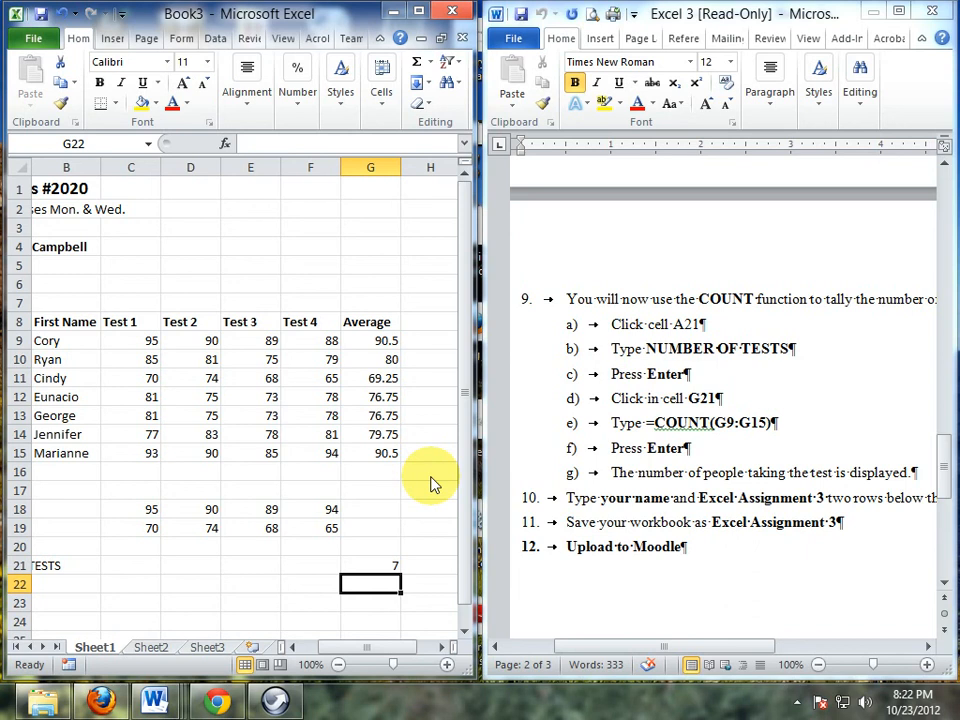
click(62, 566)
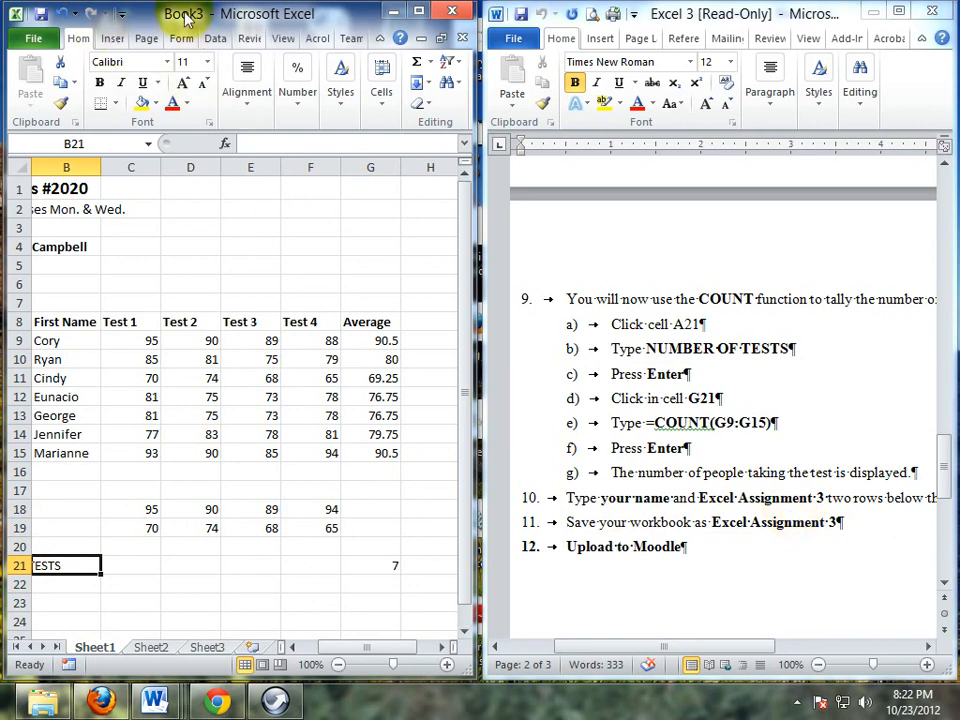
- Save the workbook in the Documents library under the file name Excel 3
click(40, 14)
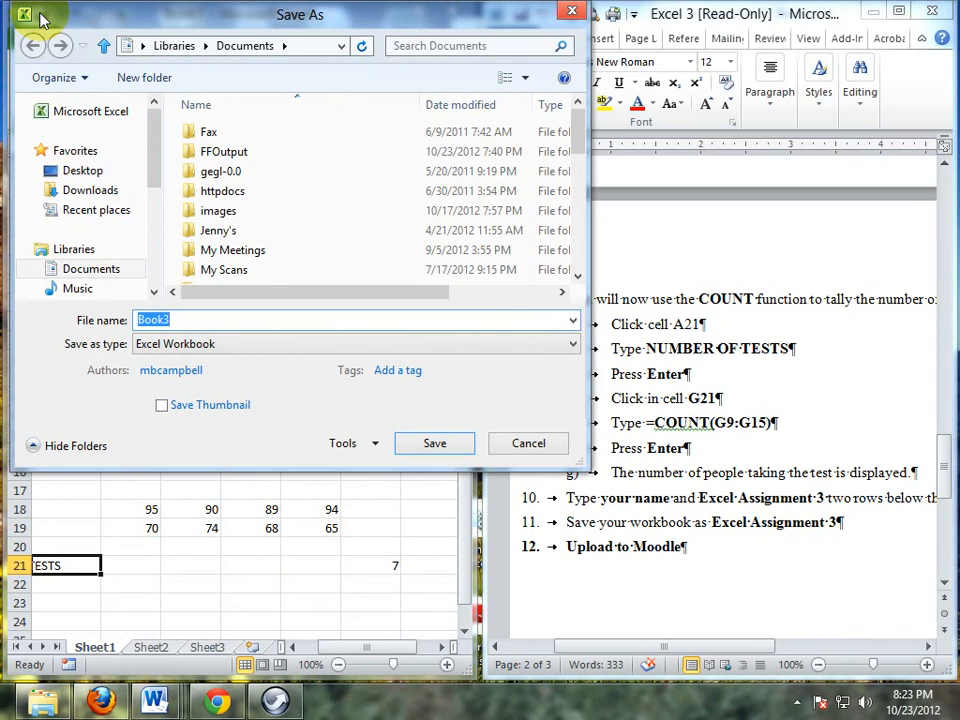
text(eXCE)
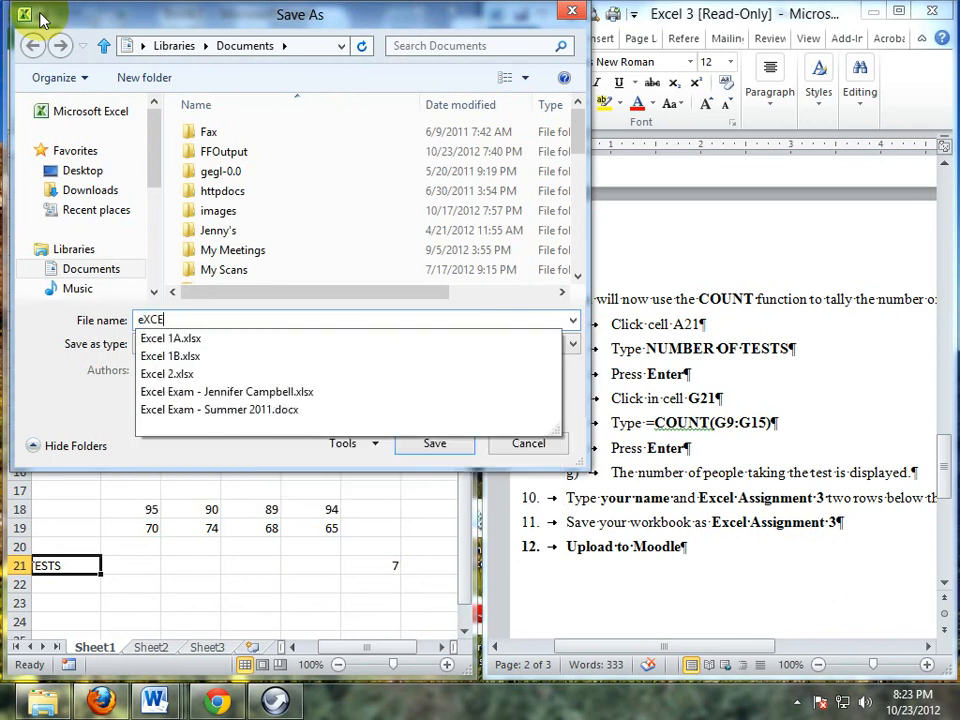
text(L 3)
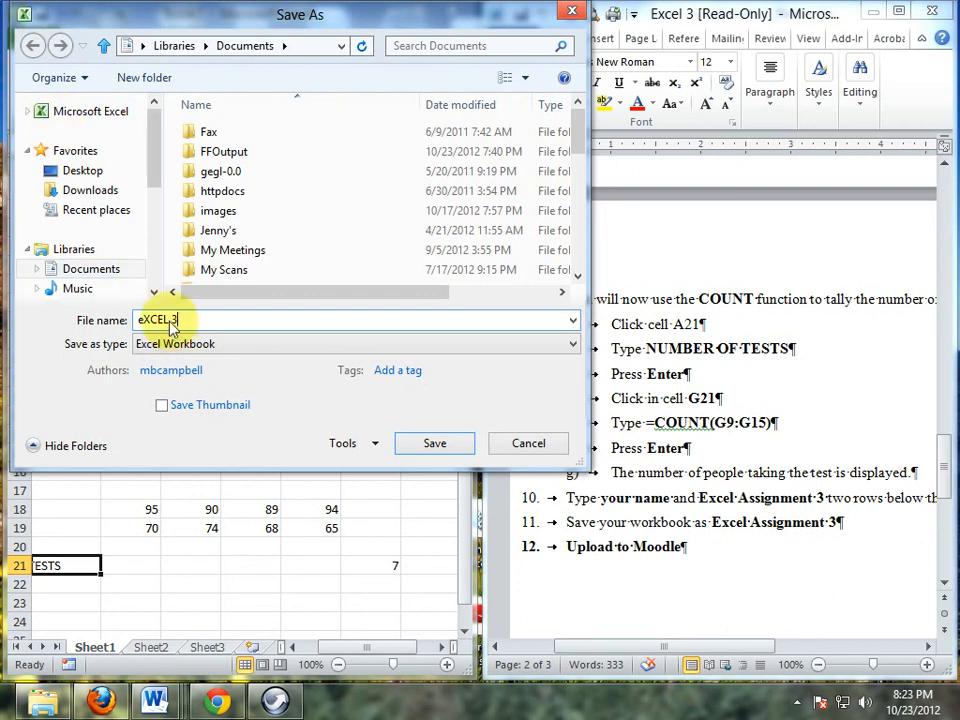
drag(172, 326, 120, 320)
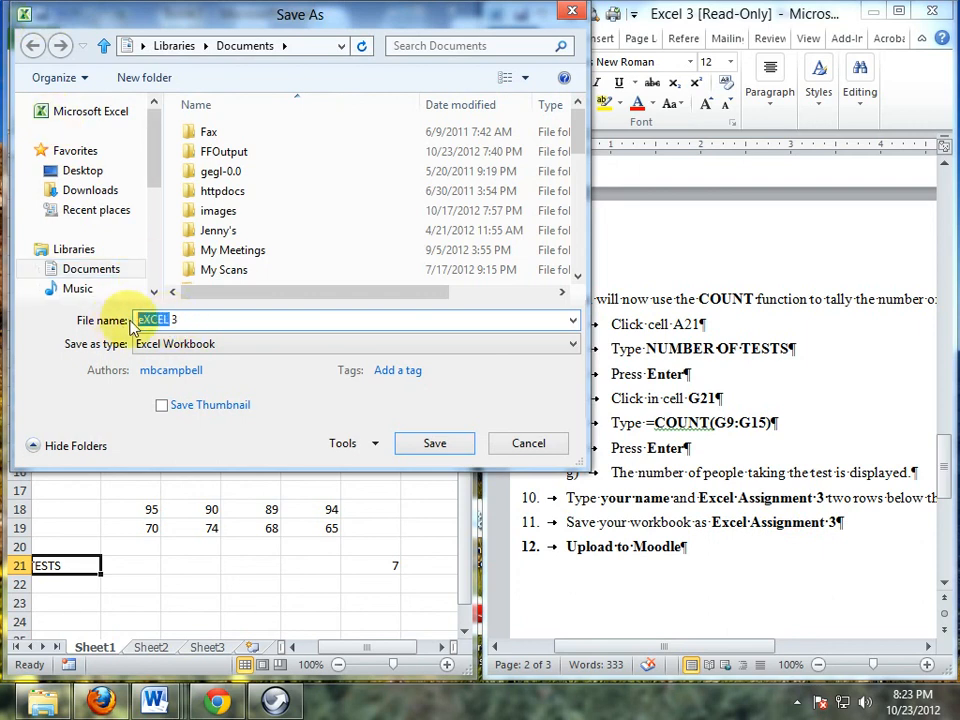
text(Excel)
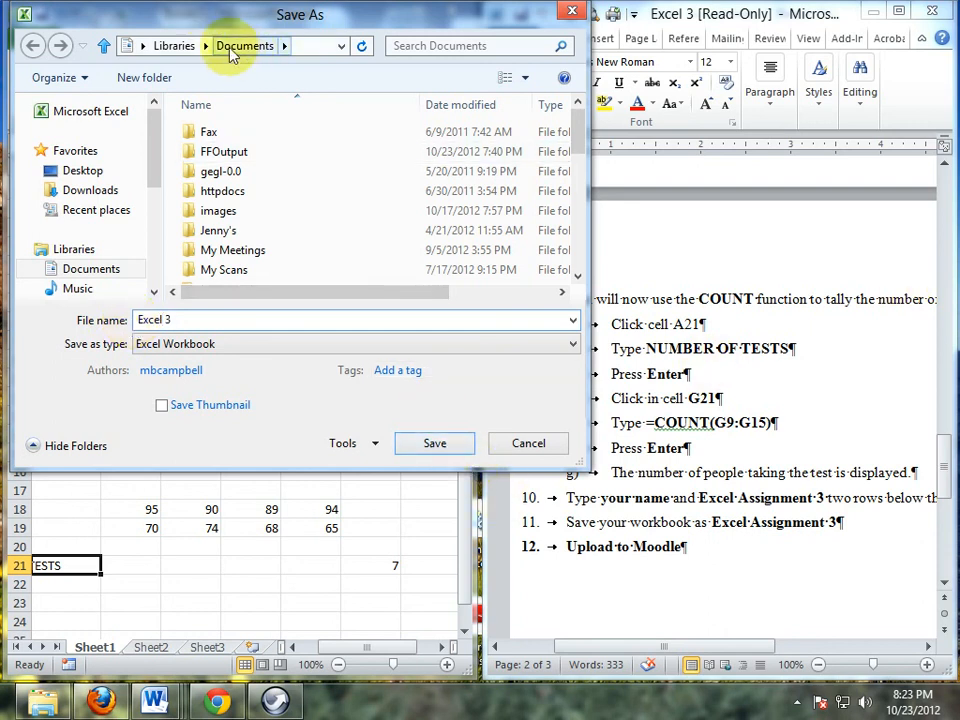
click(435, 449)
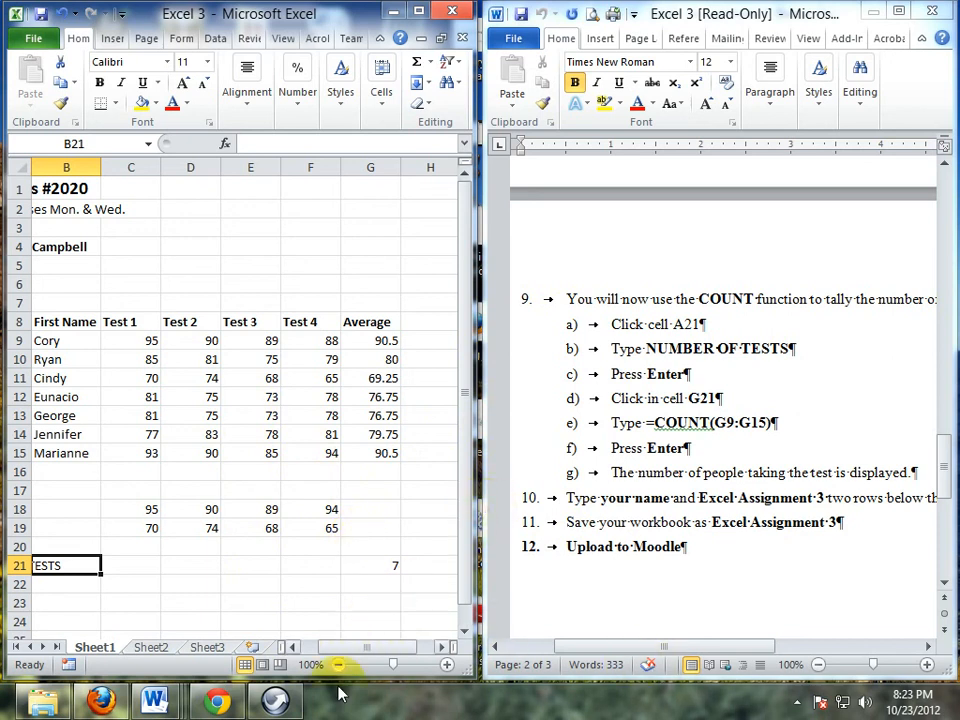
click(797, 701)
right_click(797, 608)
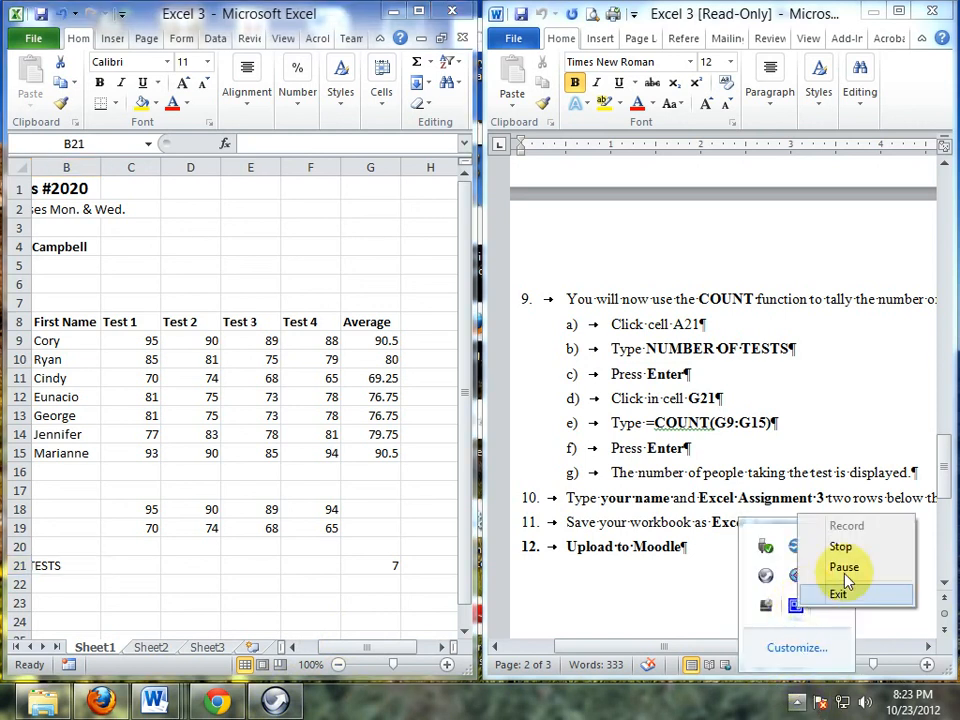